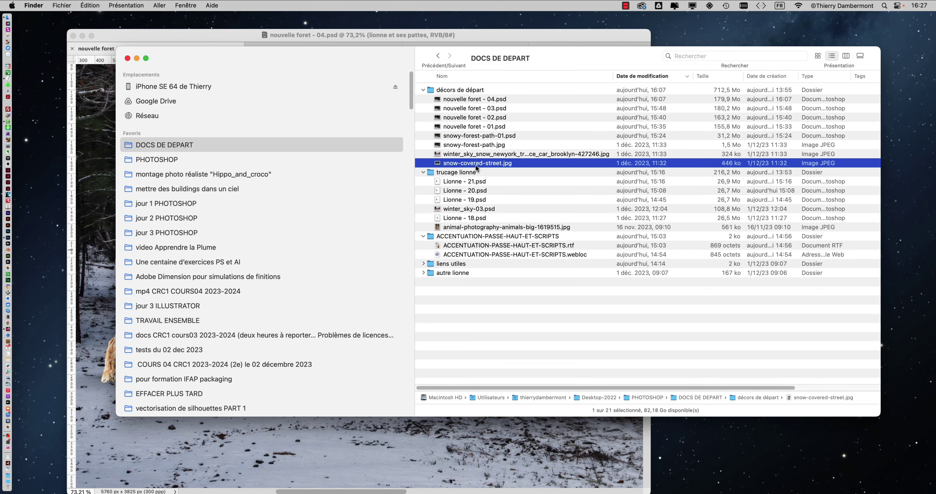
Step: Open snow-covered-street.jpg in Photoshop and check its image size without changing it
left_click_drag(475, 165, 13, 241)
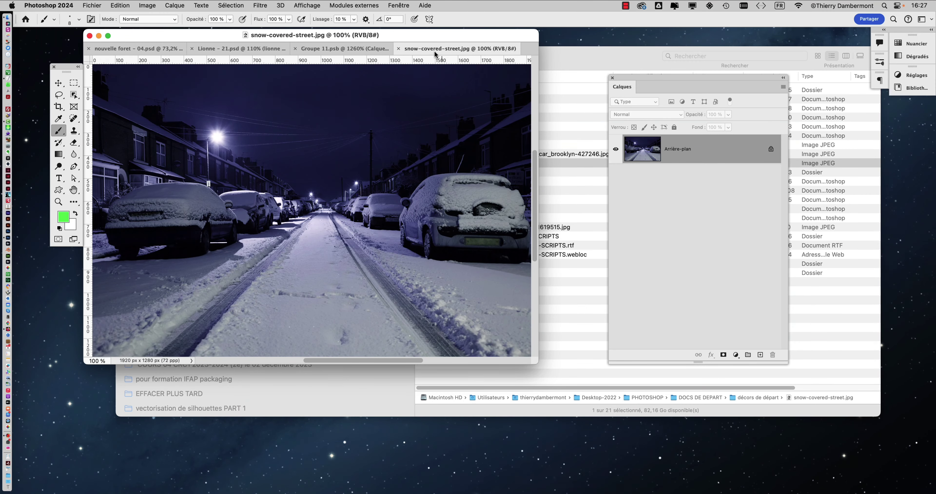
left_click(147, 5)
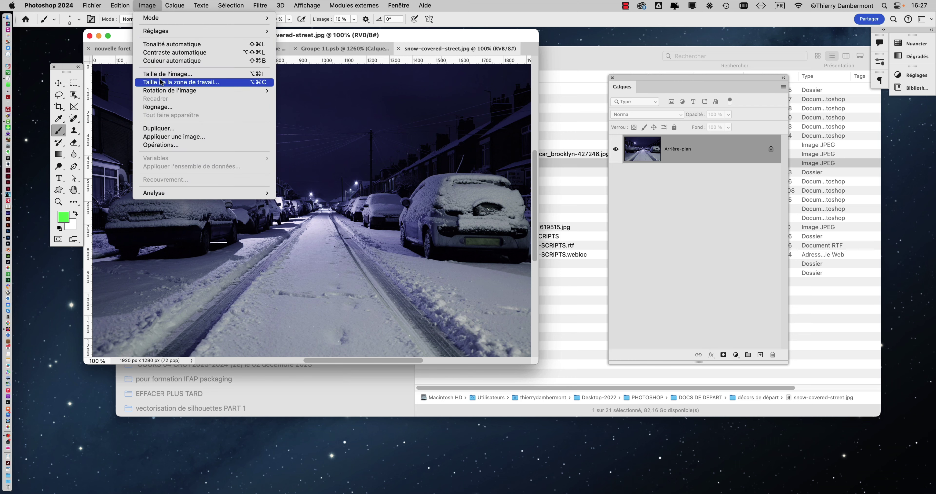
left_click(162, 79)
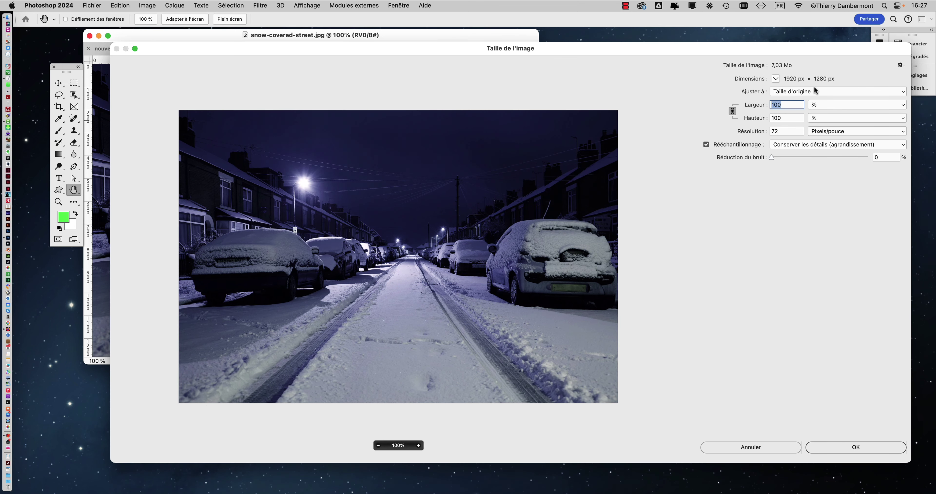
key("alt")
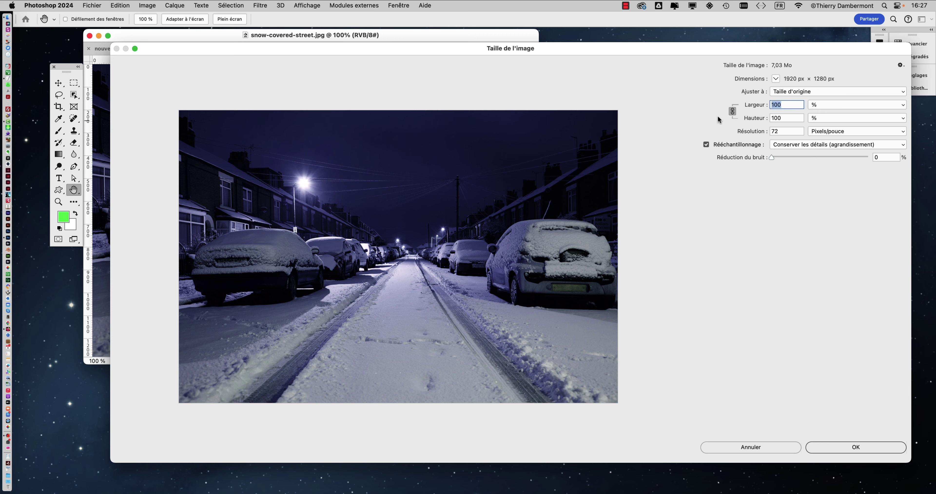
left_click(751, 447)
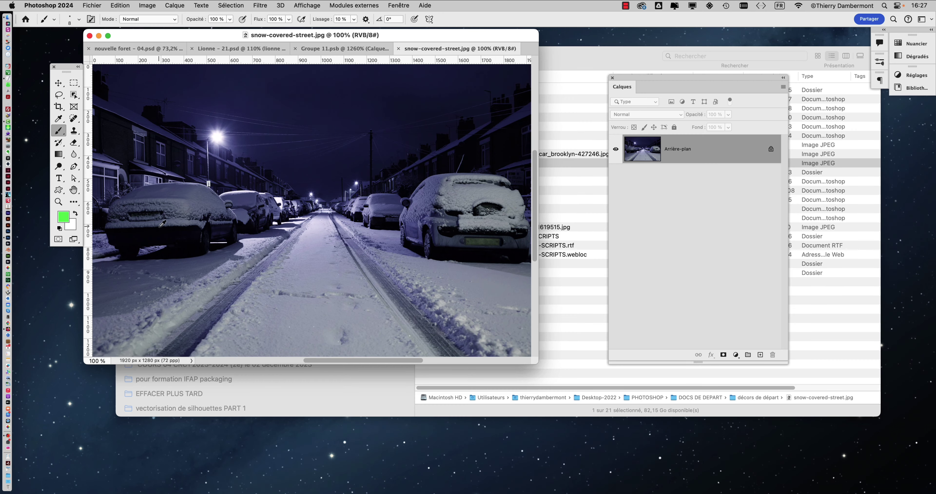
Step: Show the street photo in full-screen view and examine the snow-covered cars and road up close
key("f")
left_click_drag(438, 282, 289, 242)
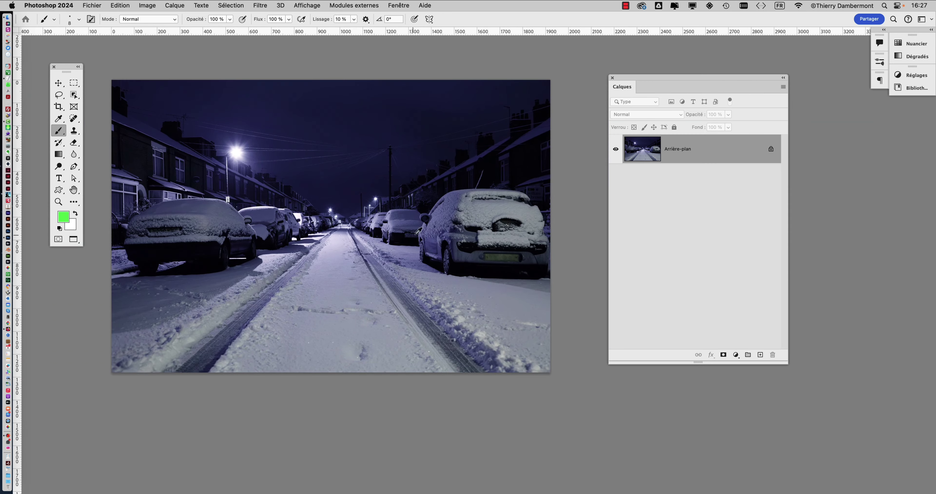
scroll(428, 219, "up", 2)
scroll(432, 217, "up", 4)
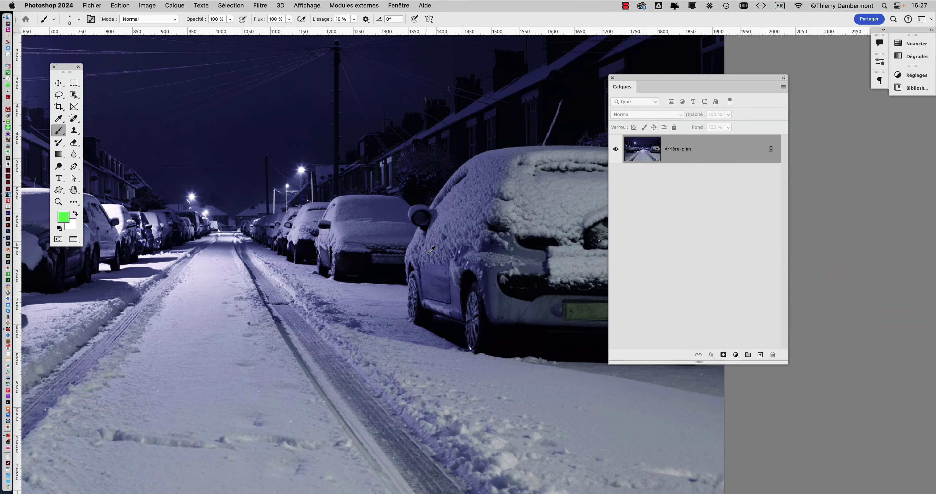
scroll(433, 249, "up", 3)
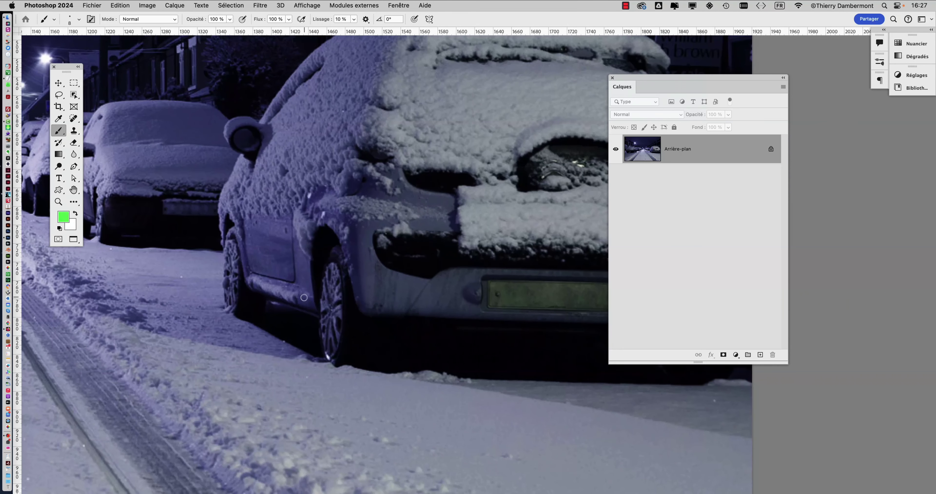
left_click_drag(201, 288, 405, 249)
scroll(393, 267, "down", 5)
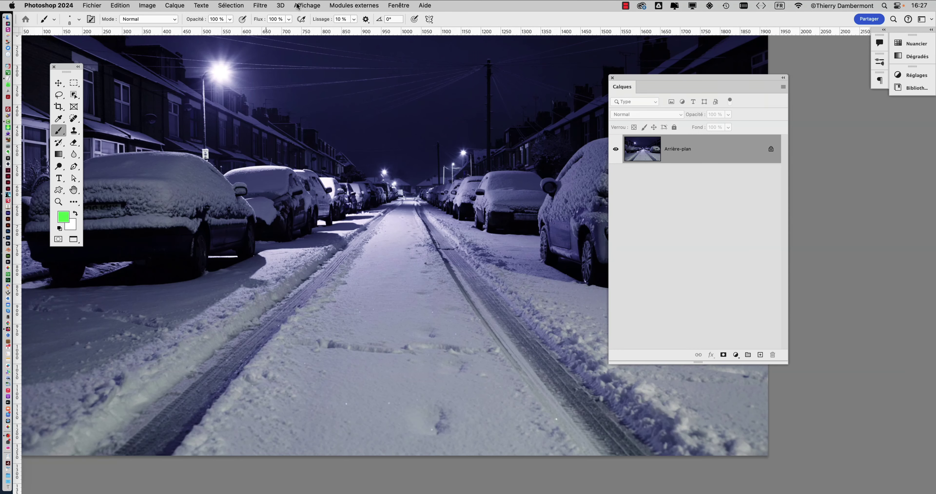
Step: Enable the Super zoom neural filter on the street photo and set its enlargement to 3x
left_click(260, 5)
left_click(277, 46)
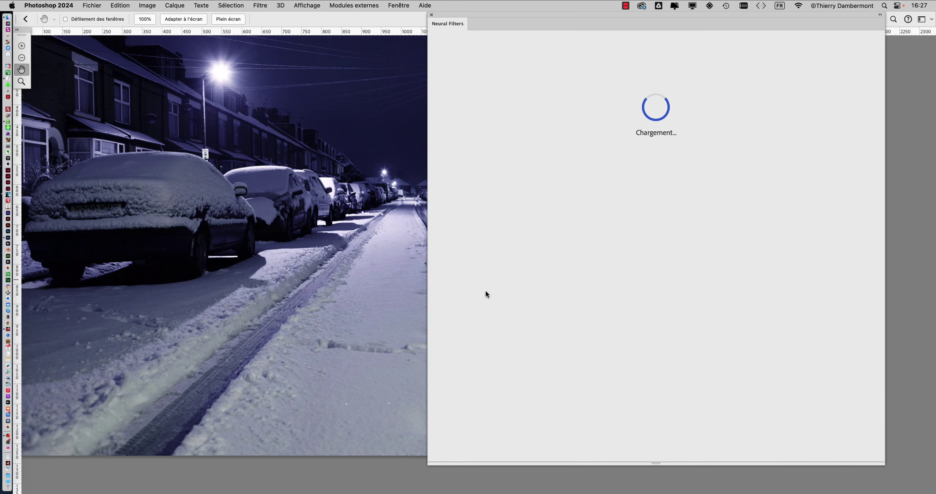
left_click(551, 291)
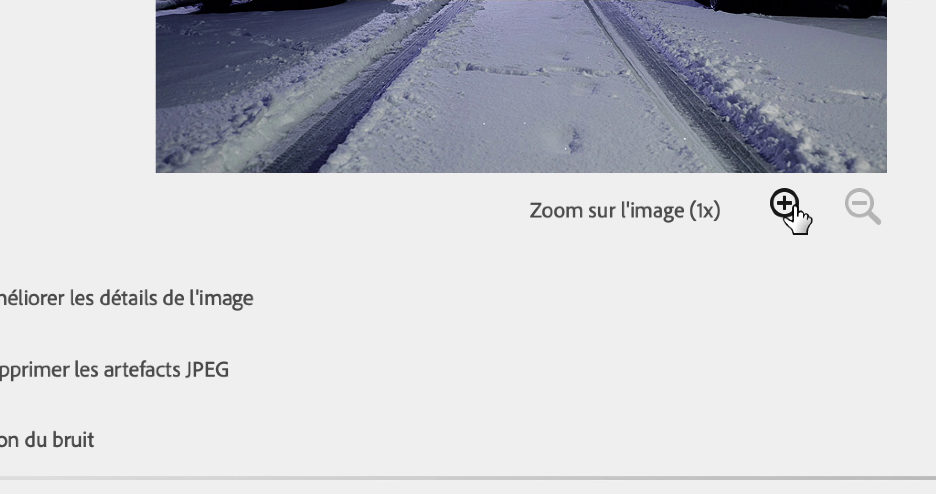
left_click(794, 207)
left_click(794, 207)
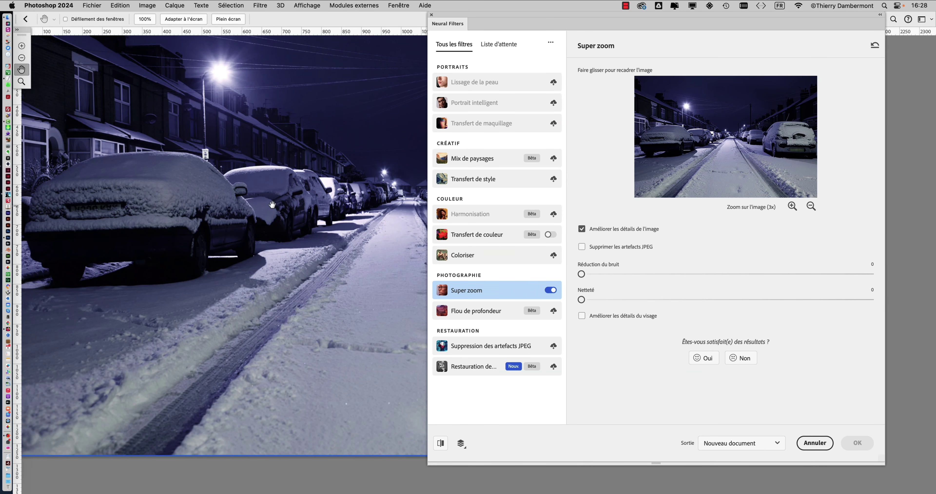
Step: Examine the detail of the parked cars and snow in the Super zoom preview
scroll(273, 205, "up", 7)
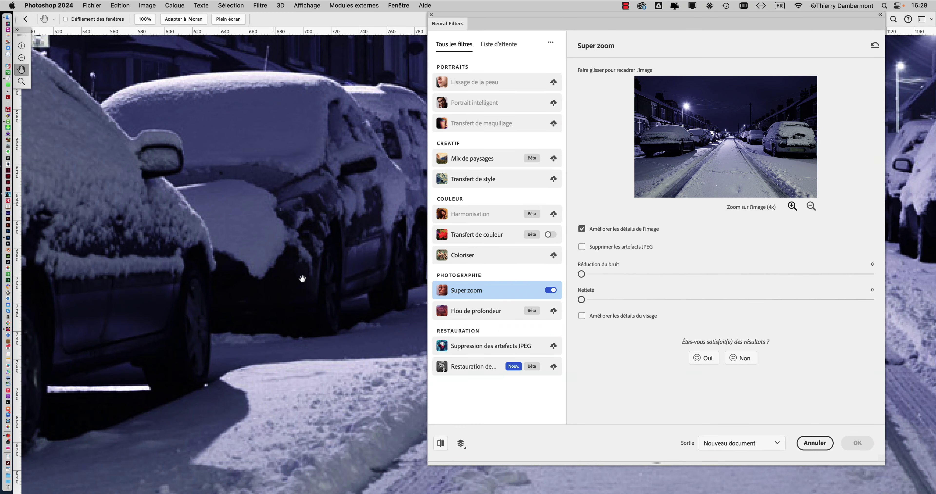
scroll(302, 279, "up", 3)
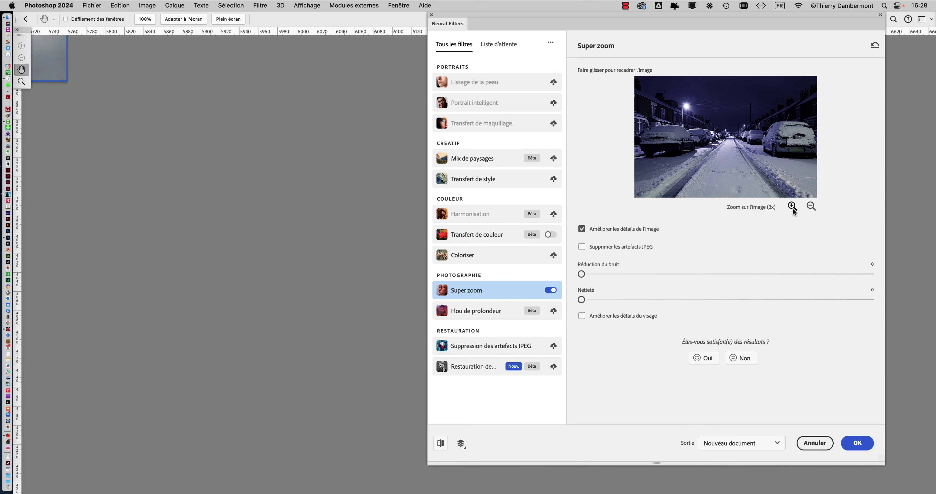
scroll(282, 216, "down", 10)
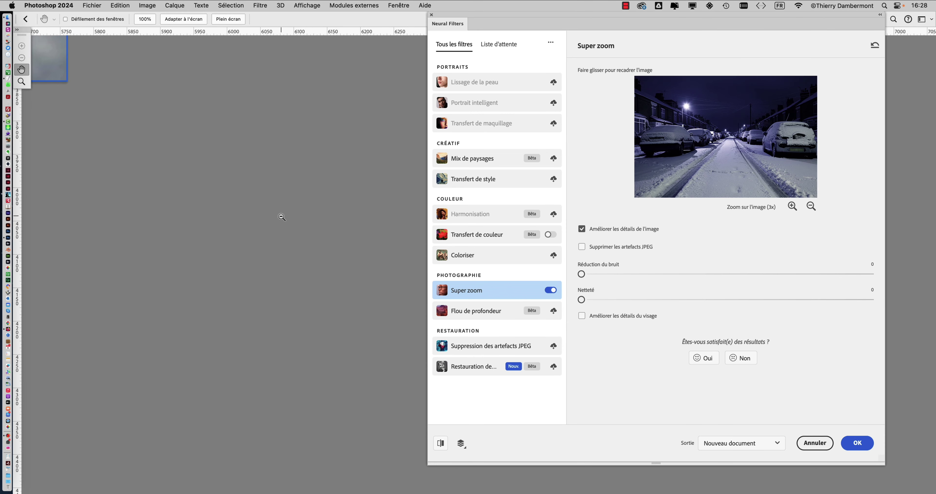
scroll(283, 218, "down", 5)
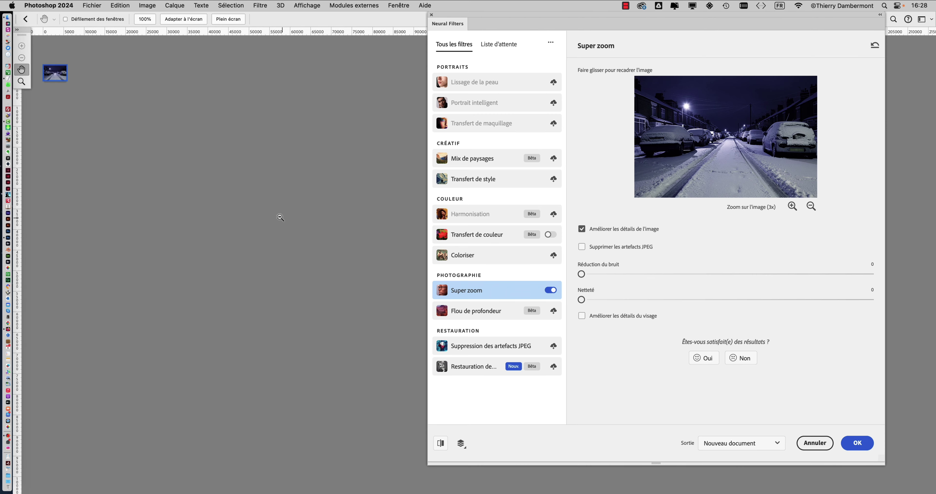
scroll(44, 71, "up", 15)
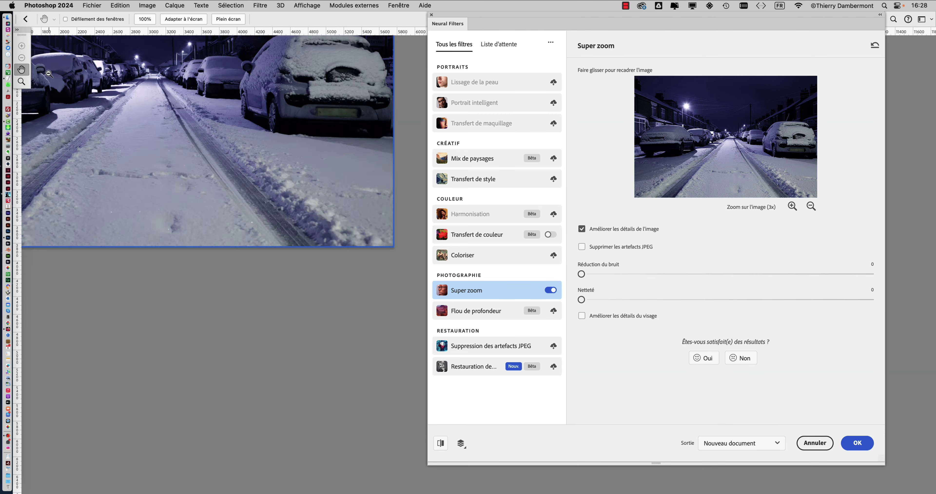
scroll(88, 91, "up", 5)
scroll(123, 98, "down", 6)
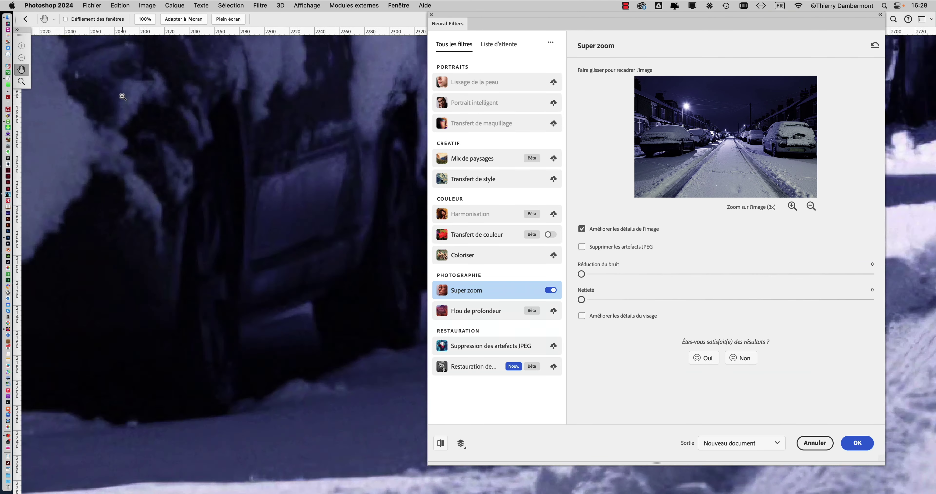
scroll(123, 98, "up", 3)
scroll(123, 98, "up", 1)
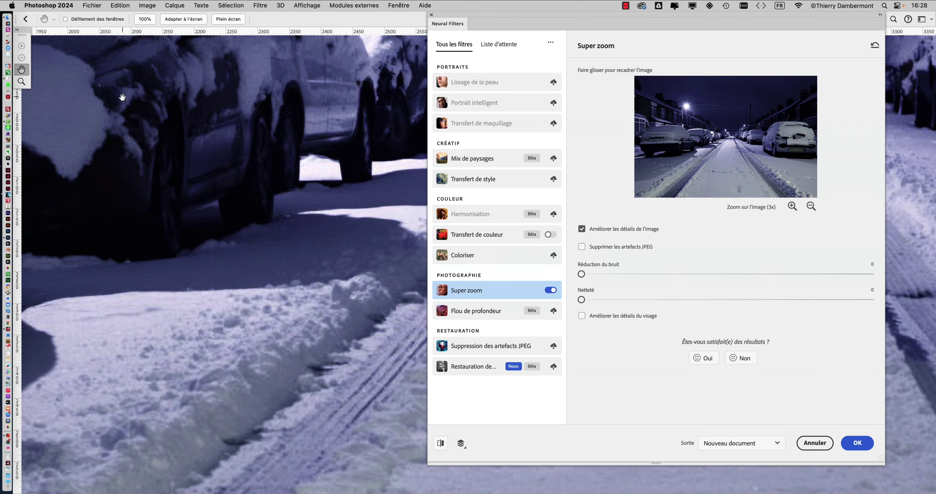
left_click_drag(213, 128, 286, 186)
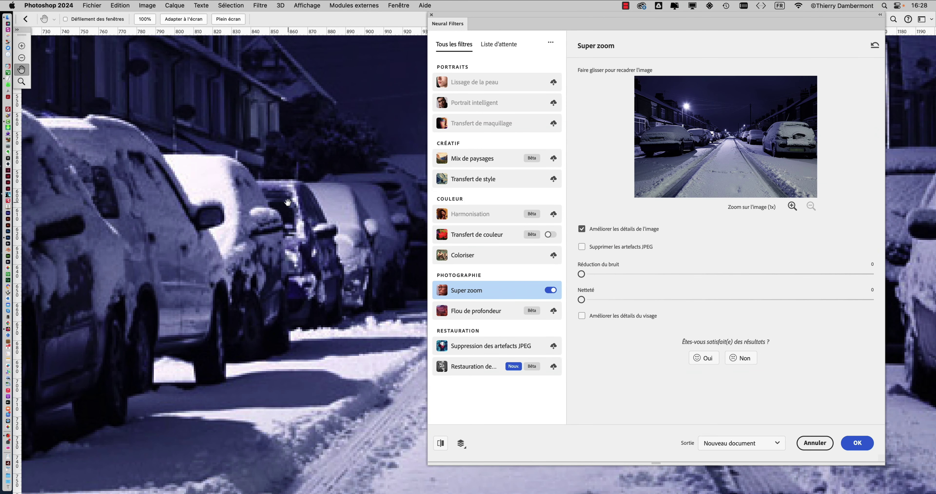
Step: Raise the Super zoom enlargement from its original size to 3x and inspect the enlarged preview
left_click(792, 206)
left_click(792, 206)
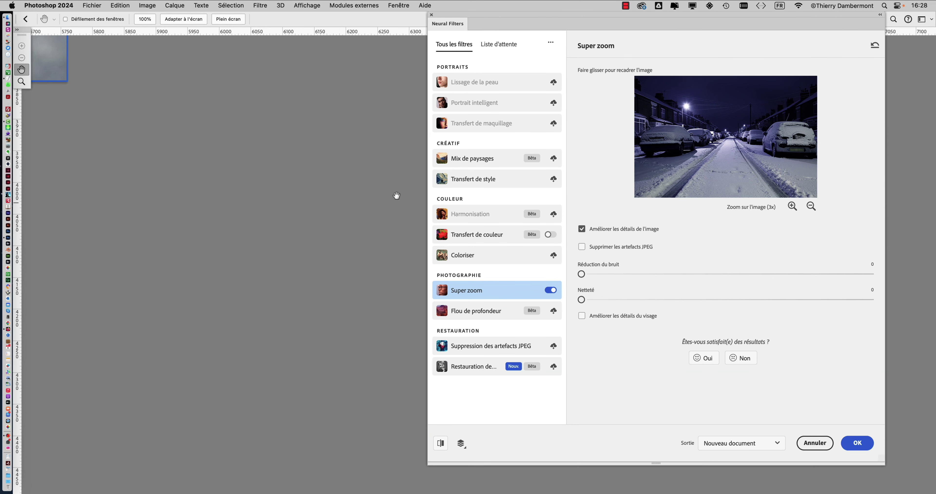
left_click_drag(194, 125, 390, 285)
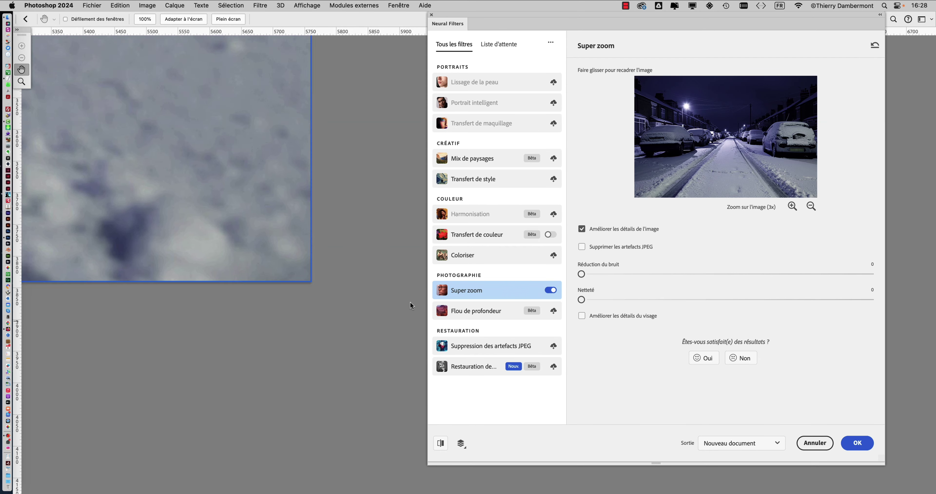
scroll(248, 178, "up", 1)
scroll(248, 178, "down", 6)
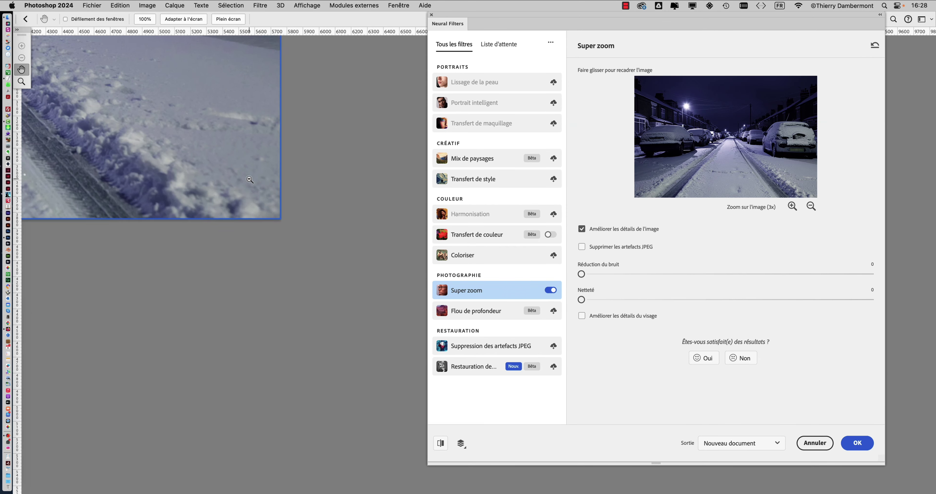
left_click_drag(190, 133, 378, 295)
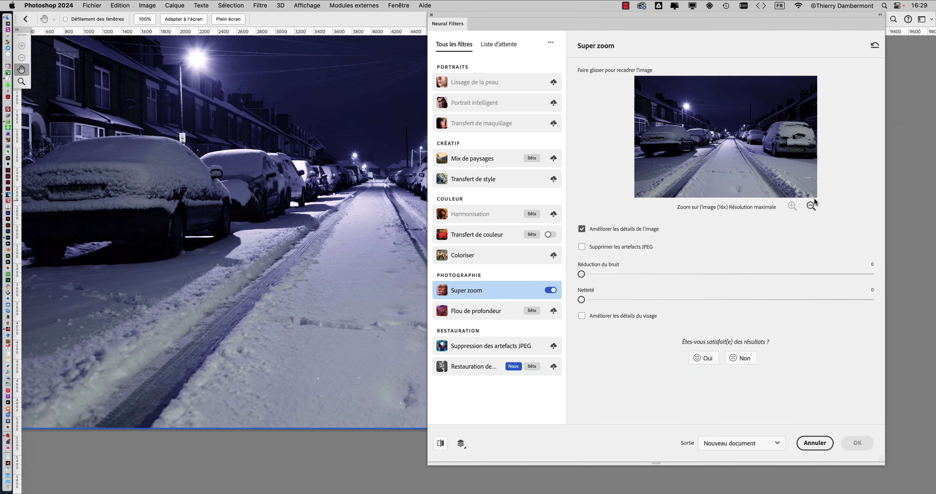
Step: Reduce the Super zoom enlargement to 3x
left_click(812, 206)
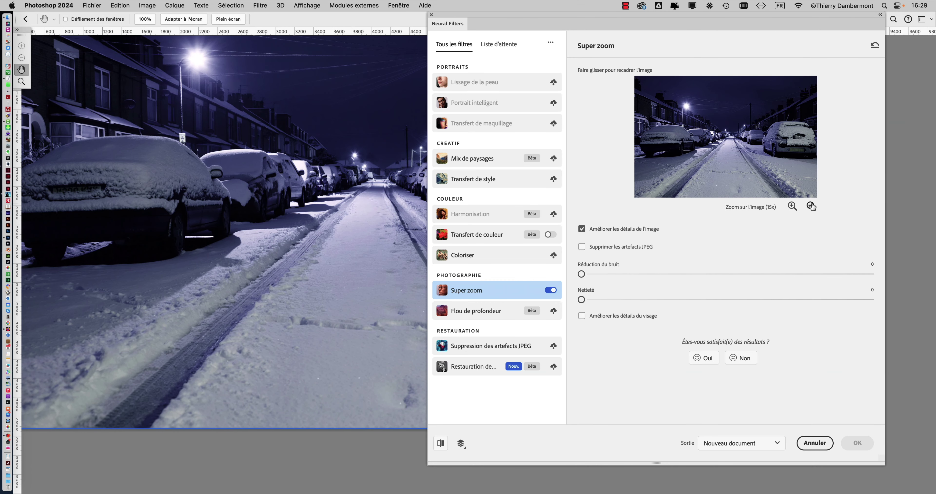
left_click(812, 206)
left_click(811, 206)
left_click(811, 206)
Step: Set the Super zoom sharpness (Netteté) to 20 and enable the removal of JPEG artifacts
scroll(232, 178, "up", 3)
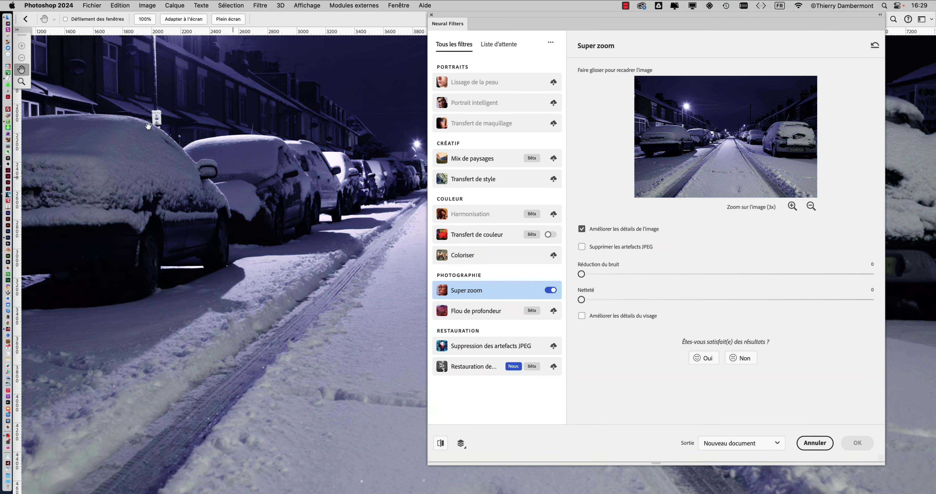
left_click_drag(148, 126, 364, 130)
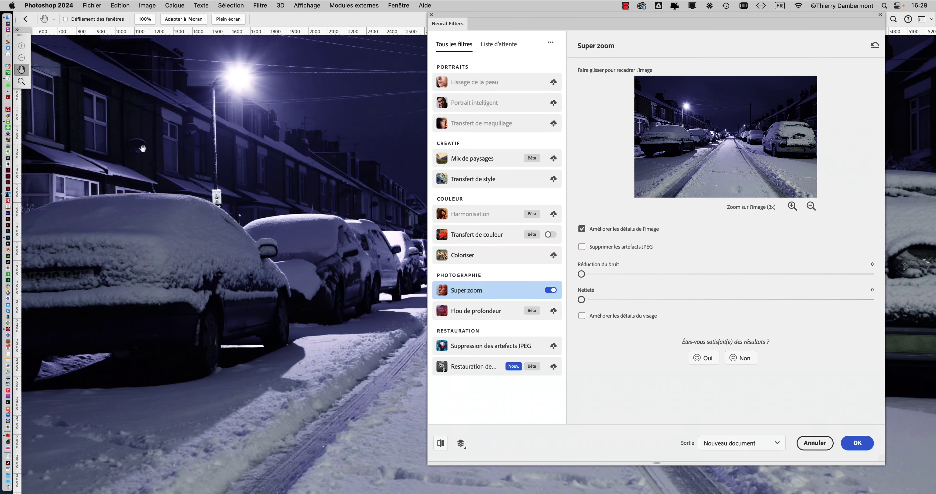
left_click_drag(201, 204, 248, 226)
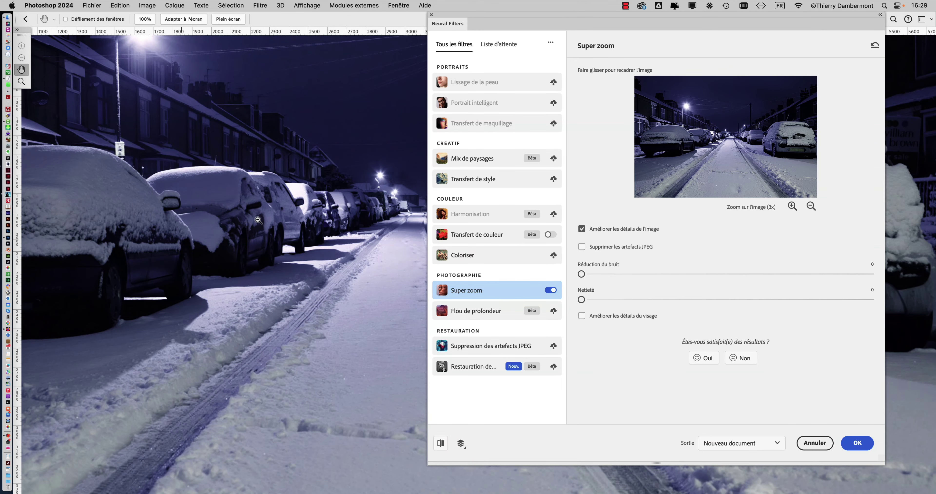
scroll(258, 221, "up", 5)
left_click_drag(266, 231, 240, 232)
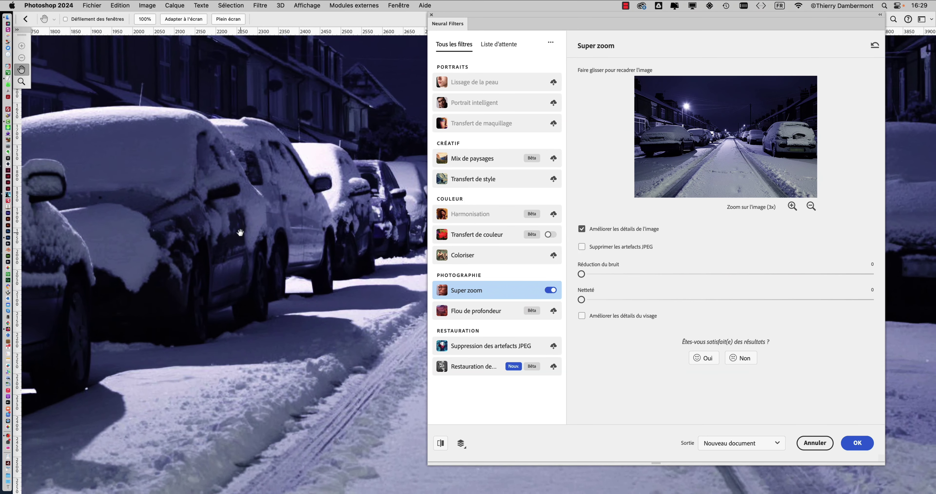
left_click(774, 300)
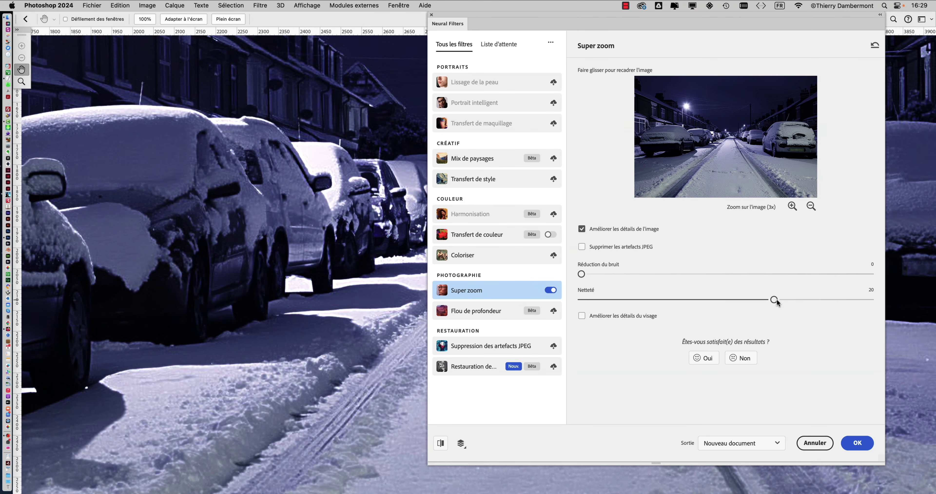
left_click(600, 250)
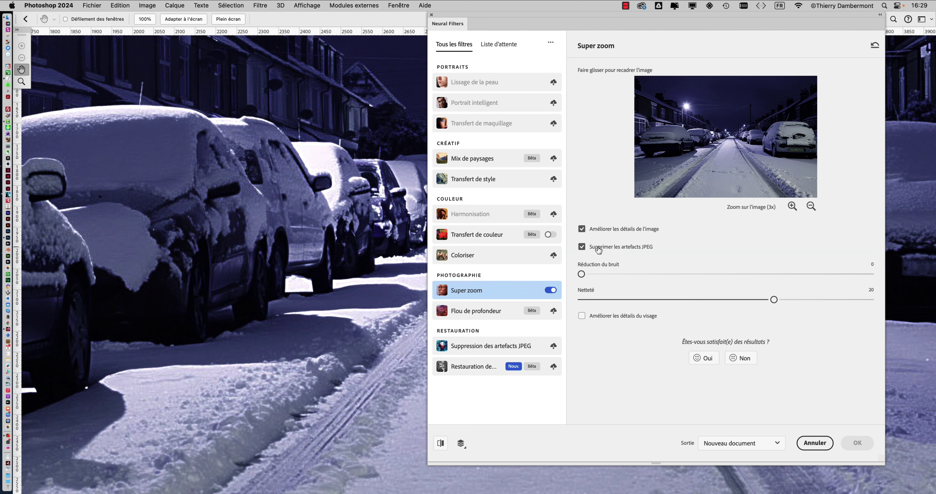
Step: Check the filtered cars and road, and apply Super zoom with the output as a new document
left_click_drag(322, 283, 194, 275)
left_click_drag(349, 306, 287, 330)
left_click(858, 445)
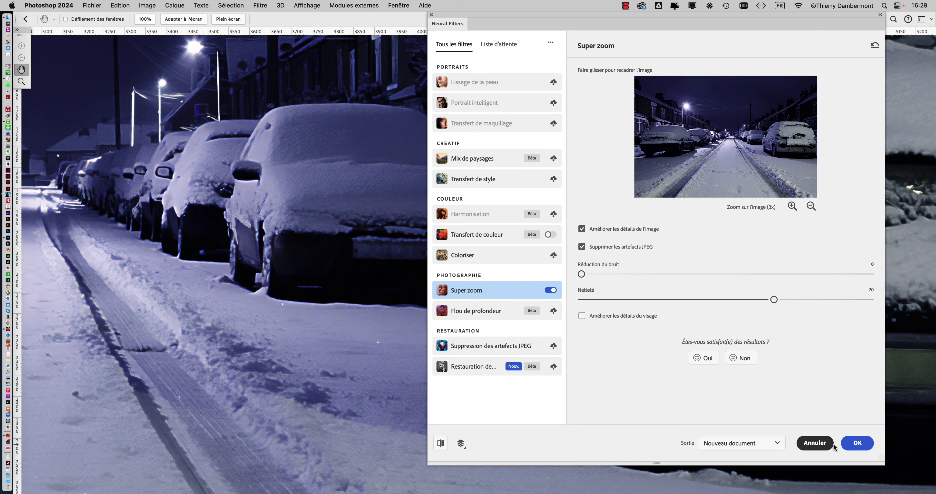
left_click(857, 442)
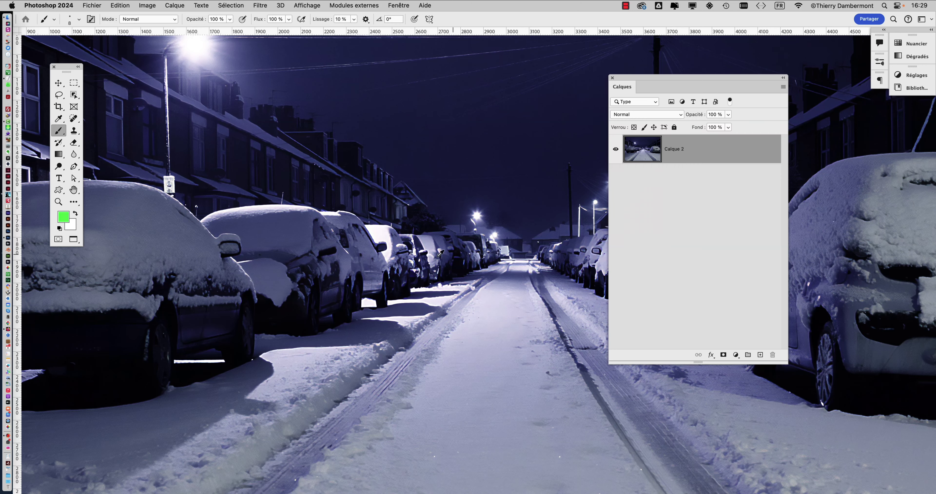
Step: Return the enlarged document to windowed view and detach it from the tab group as a floating window
scroll(396, 262, "up", 4)
scroll(396, 262, "down", 3)
key("f")
key("f")
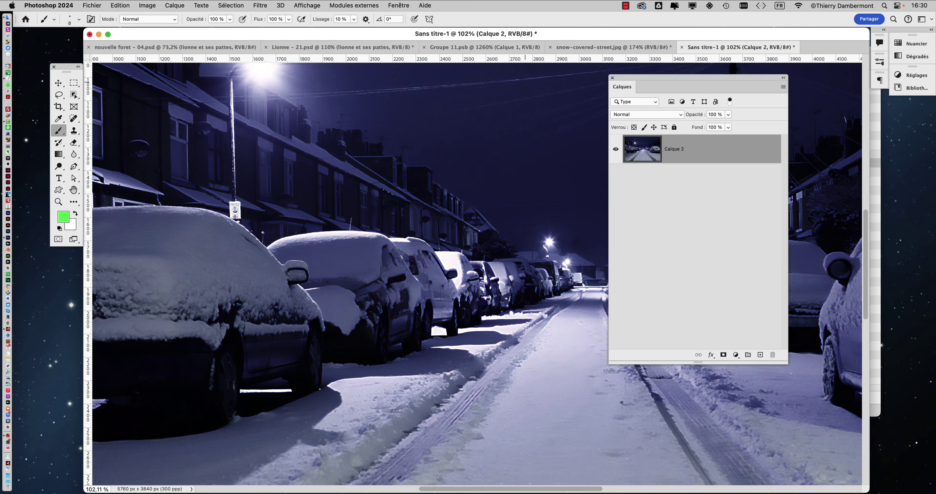
left_click_drag(700, 49, 744, 102)
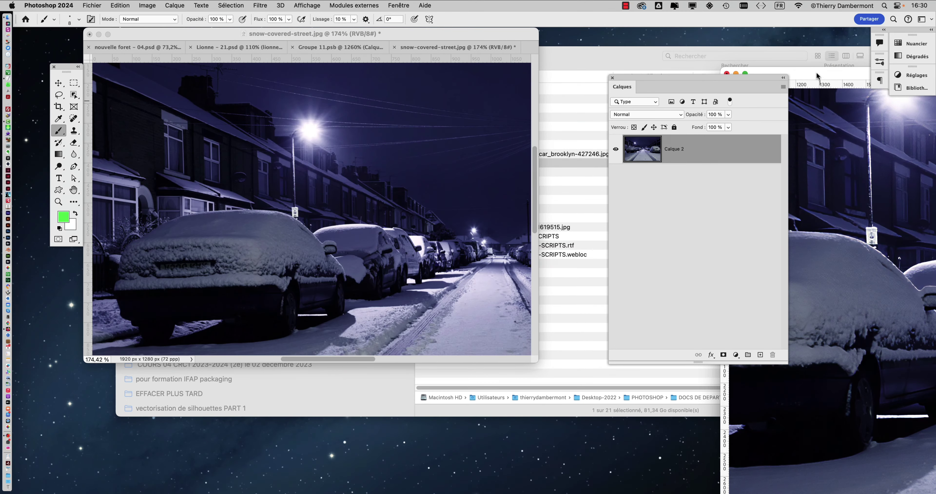
Step: Place the original and the enlarged document windows side by side and close the layers panel covering the enlarged image
left_click_drag(817, 76, 629, 36)
left_click_drag(391, 37, 328, 43)
left_click_drag(474, 368, 536, 469)
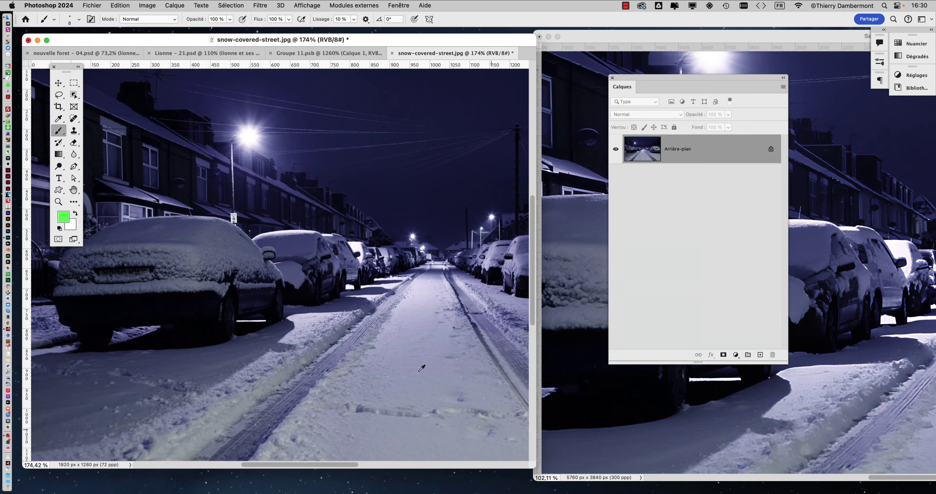
scroll(323, 275, "up", 15)
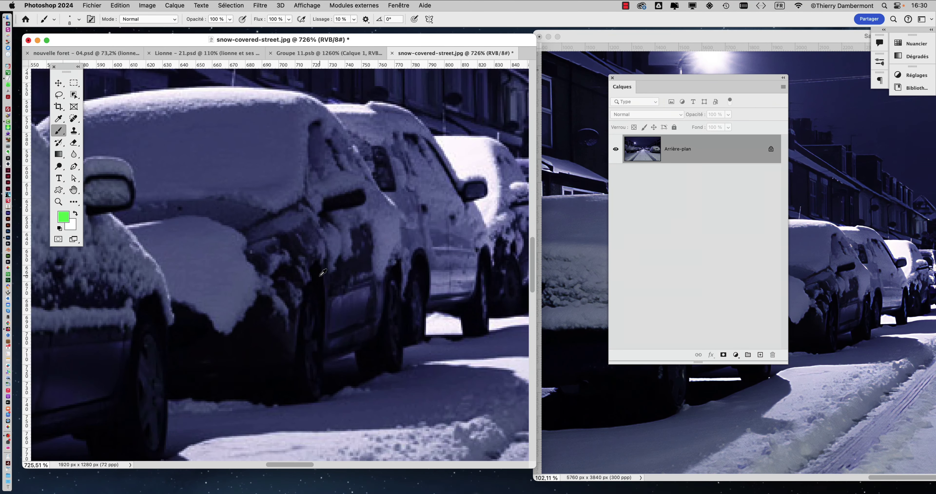
scroll(323, 272, "up", 3)
left_click(613, 77)
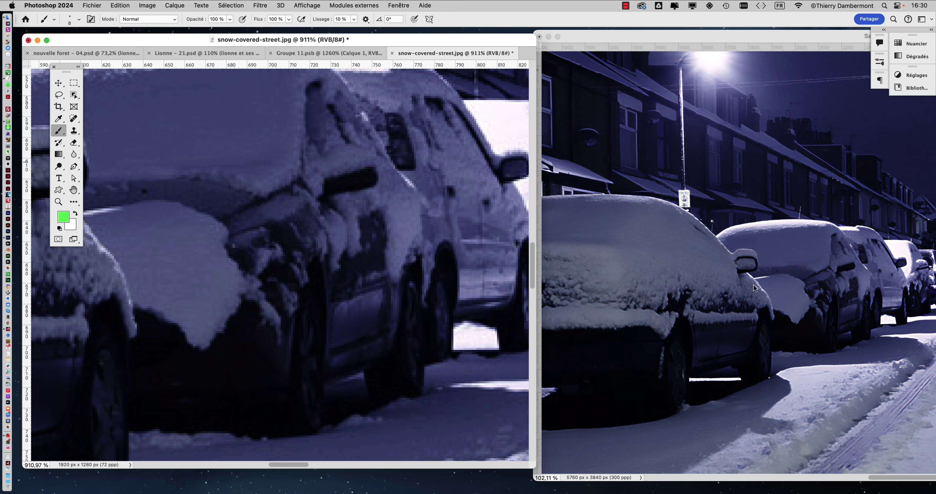
Step: Compare the snow-covered car and the roadside snow in the enlarged document with the same areas in the original
scroll(754, 289, "up", 15)
left_click(755, 293)
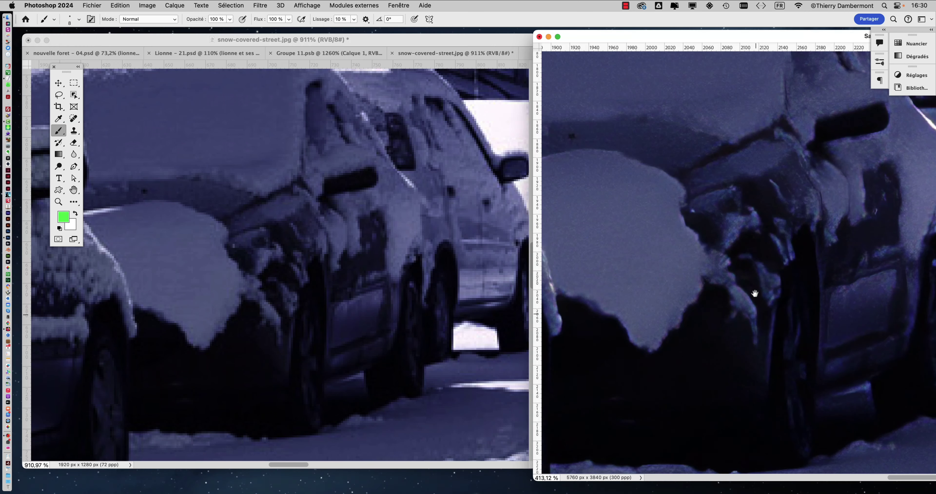
scroll(758, 295, "down", 10)
scroll(757, 295, "right", 6)
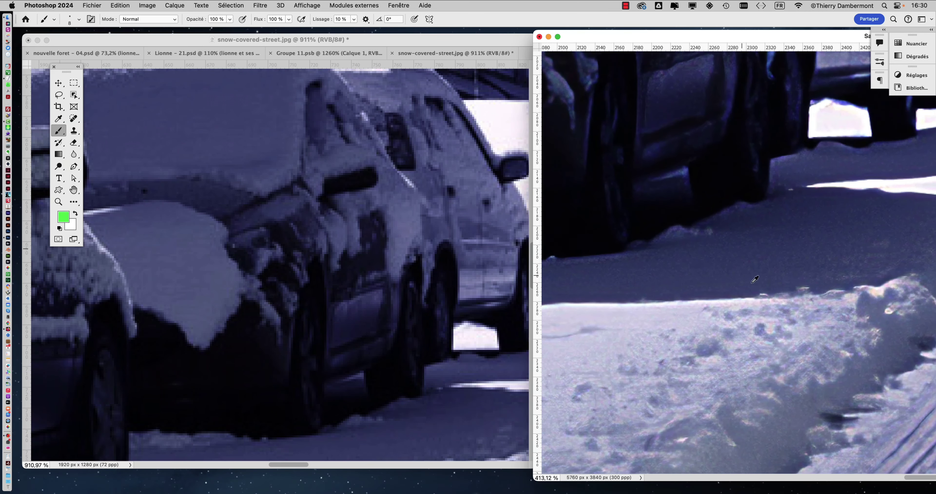
scroll(766, 294, "down", 4)
left_click_drag(782, 329, 693, 262)
left_click(328, 343)
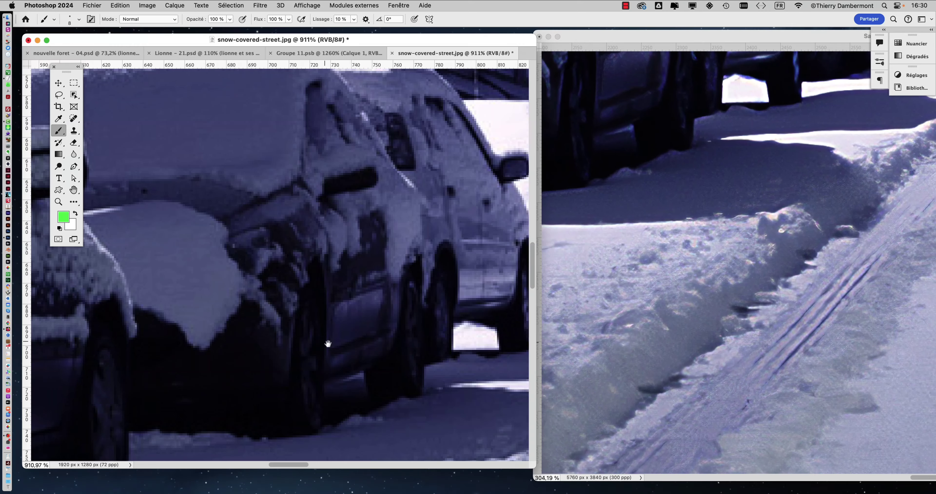
left_click_drag(383, 377, 341, 279)
left_click_drag(360, 387, 312, 223)
scroll(406, 269, "up", 2)
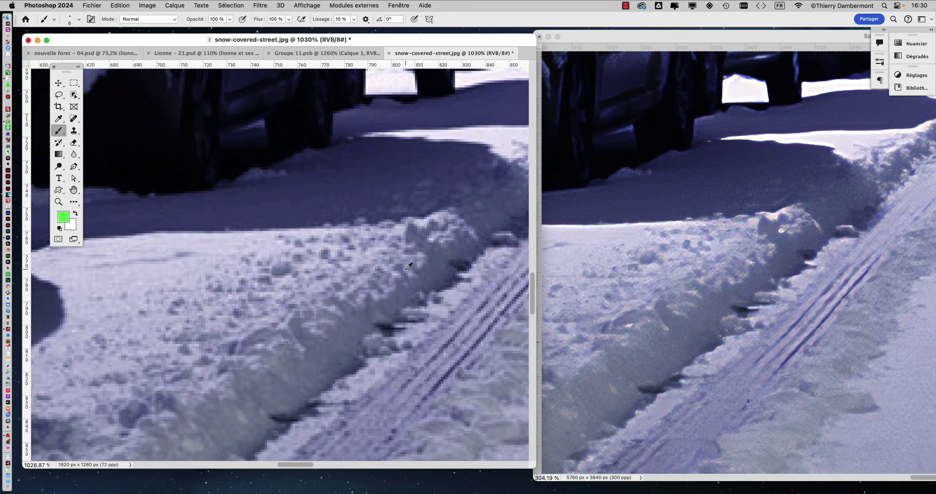
Step: Magnify the crest of the snow bank in both documents and compare its pixel detail
scroll(409, 267, "up", 8)
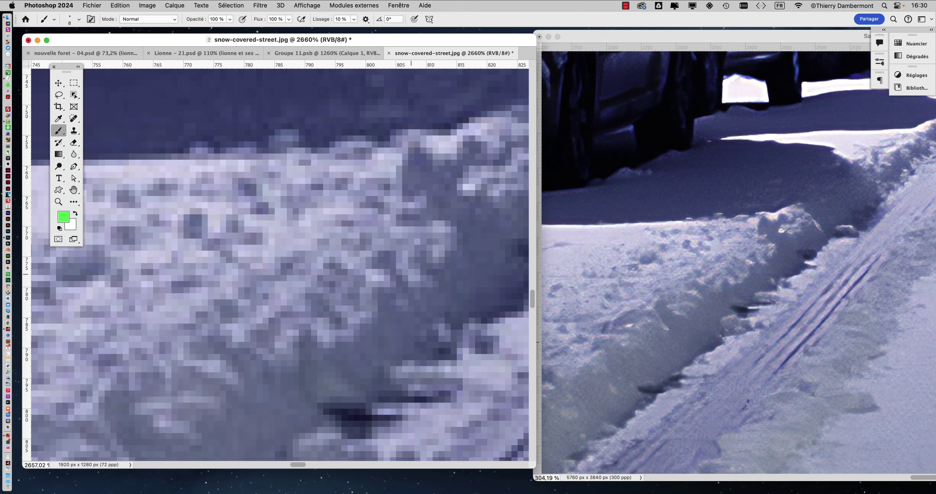
left_click_drag(421, 266, 294, 323)
scroll(290, 287, "up", 1)
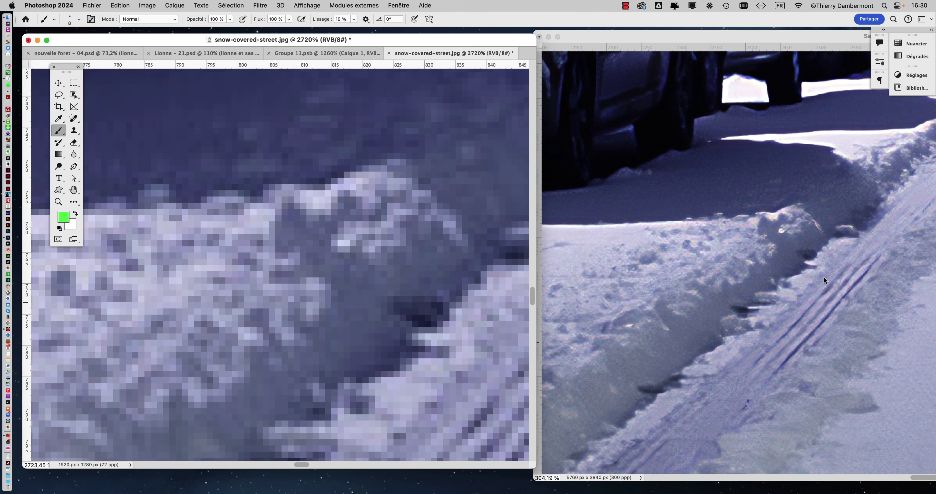
scroll(803, 227, "up", 10)
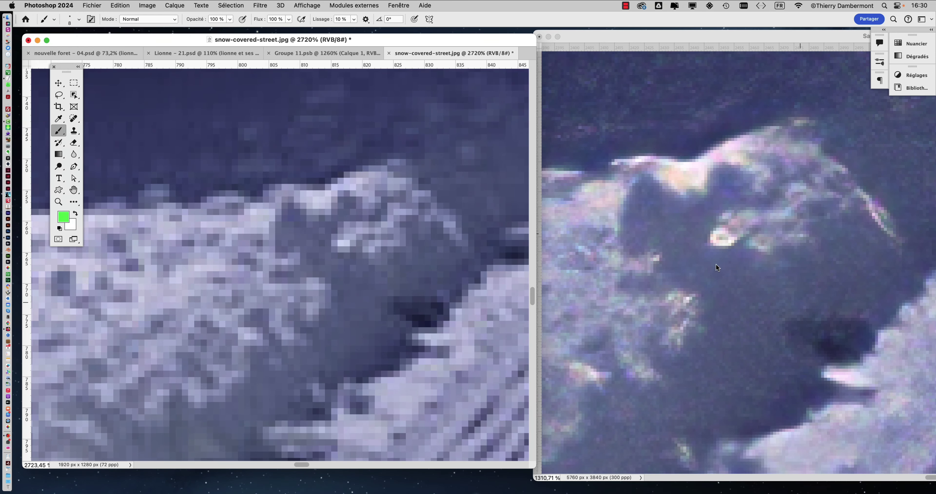
scroll(716, 263, "down", 3)
left_click(690, 278)
left_click_drag(711, 267, 770, 252)
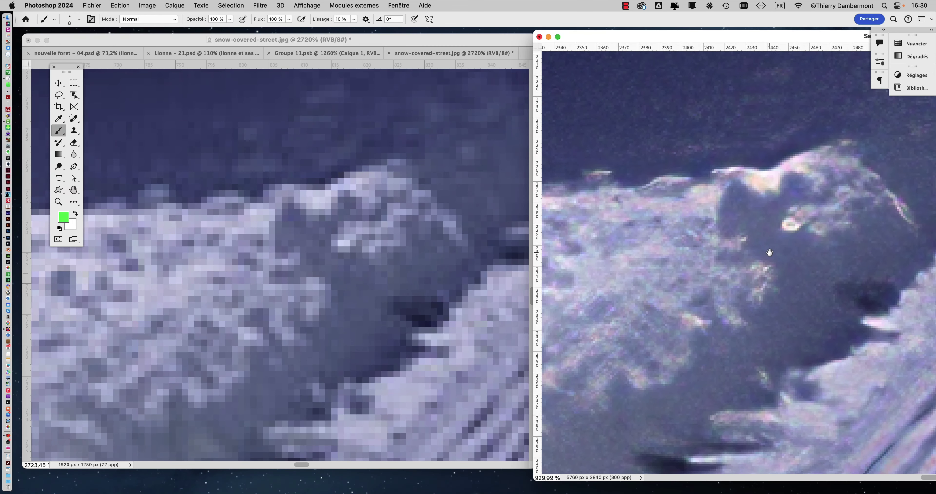
scroll(774, 276, "down", 4)
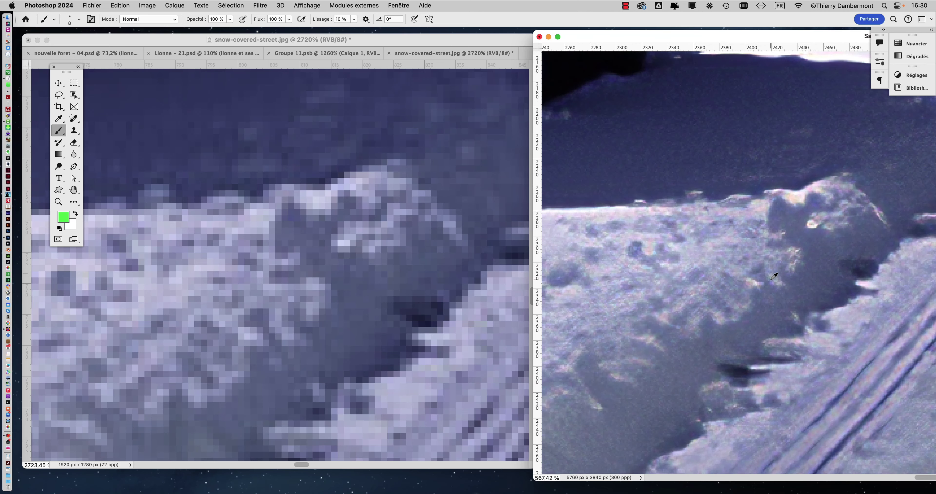
Step: Examine the front wheel of the car parked on the other side of the street in the original document
left_click(420, 301, "alt")
scroll(420, 301, "down", 5)
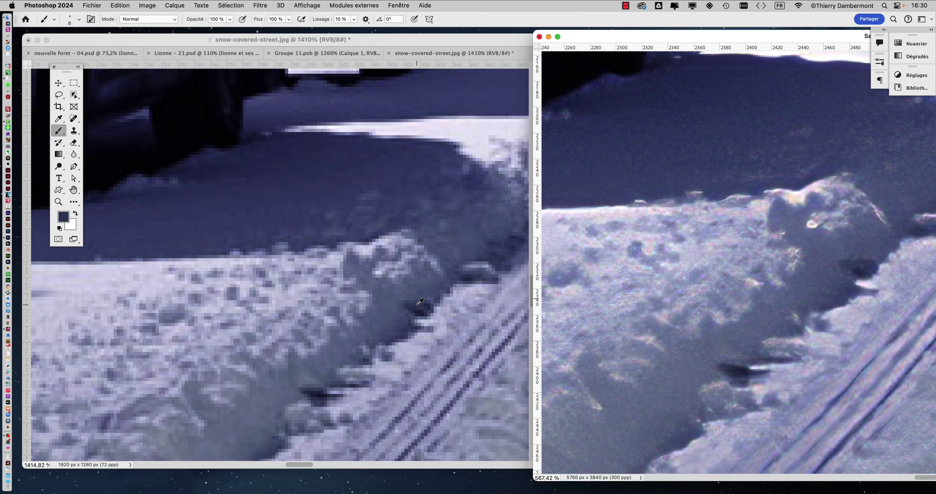
scroll(383, 300, "down", 8)
scroll(448, 310, "up", 2)
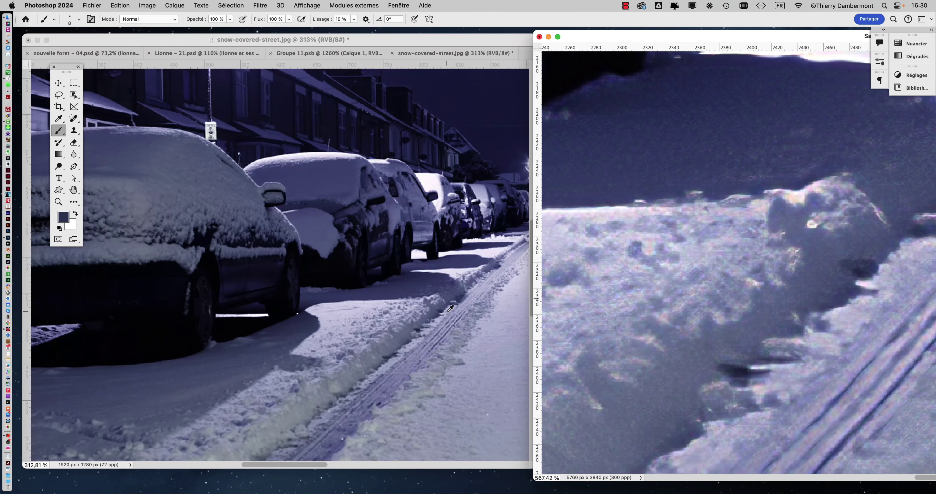
left_click(465, 312)
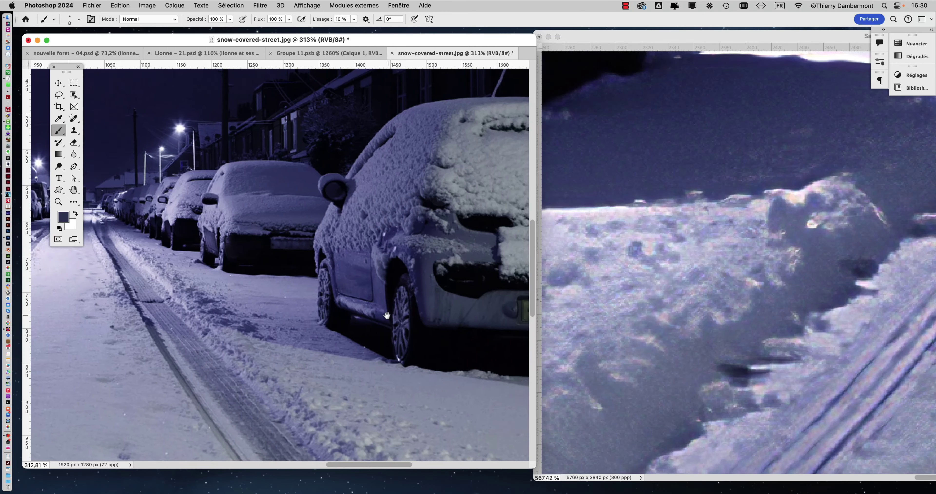
left_click_drag(346, 311, 259, 287)
scroll(261, 258, "up", 6)
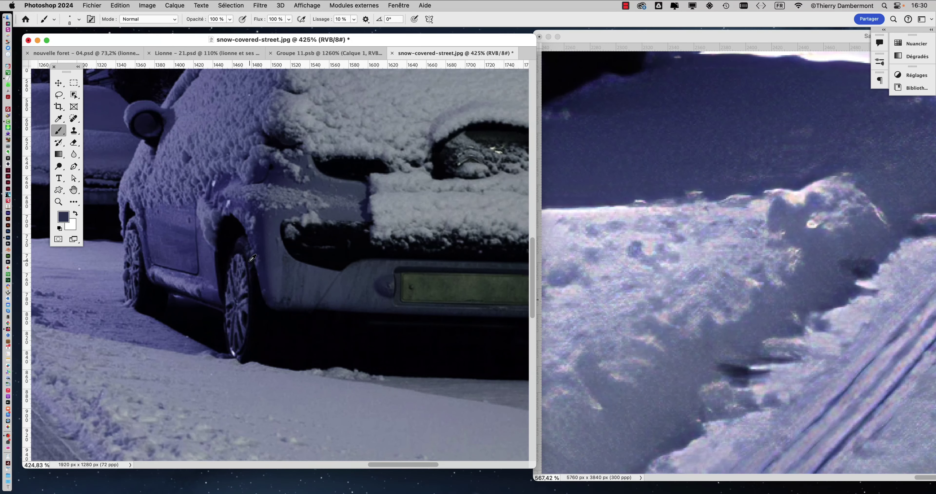
left_click_drag(251, 292, 291, 245)
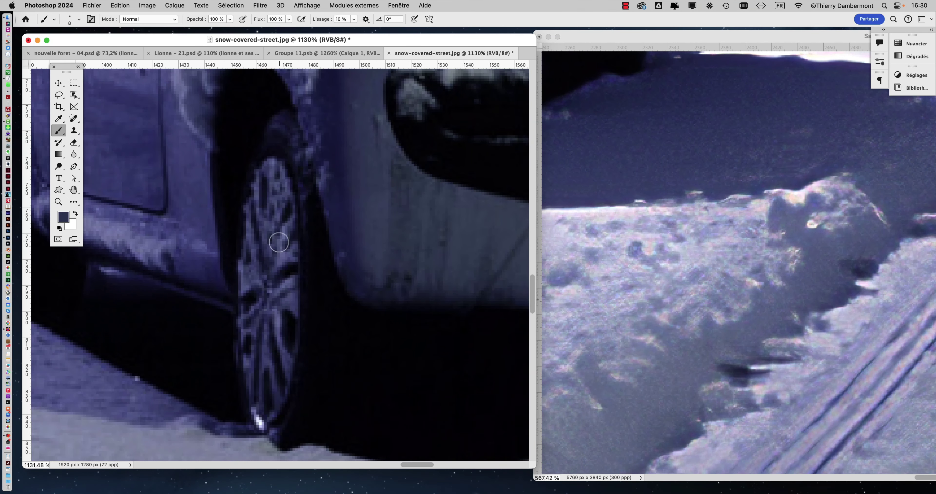
Step: Make the original's window narrower and taller, and move the enlarged document's window up against it
scroll(280, 242, "up", 1)
left_click_drag(532, 467, 473, 492)
left_click_drag(585, 32, 525, 37)
Step: Find the same front wheel in the enlarged document and inspect its rim beside the original
scroll(711, 223, "down", 10)
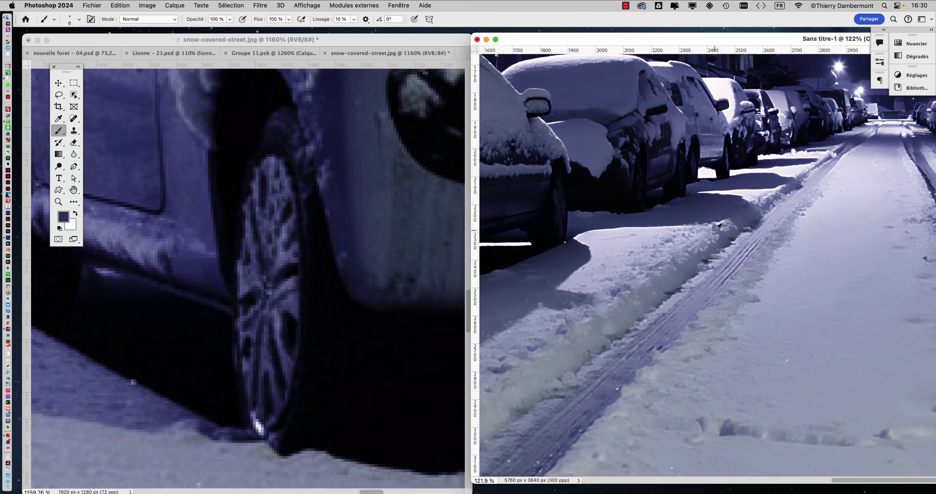
scroll(732, 277, "right", 15)
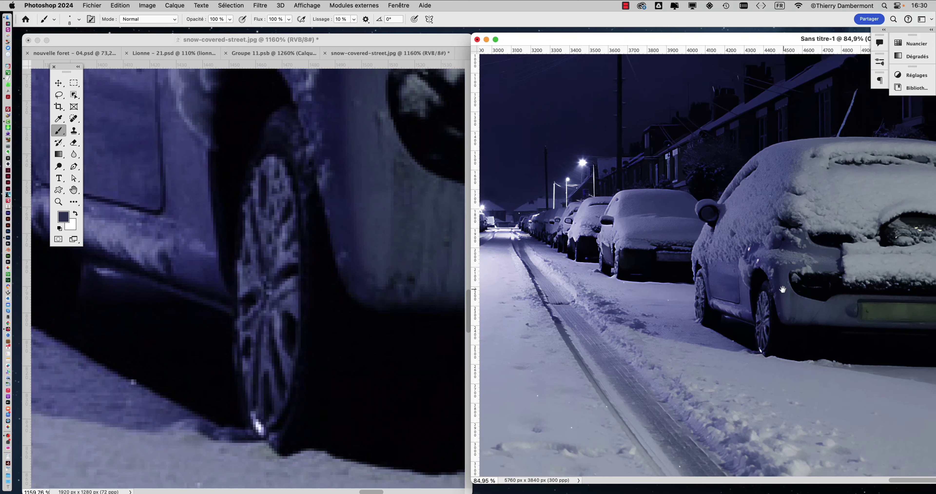
scroll(677, 281, "right", 4)
scroll(676, 280, "down", 4)
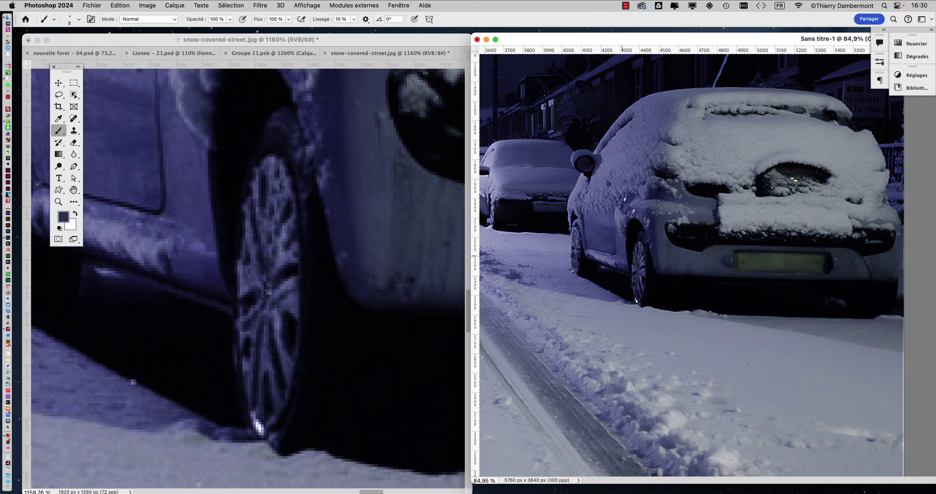
scroll(640, 254, "up", 8)
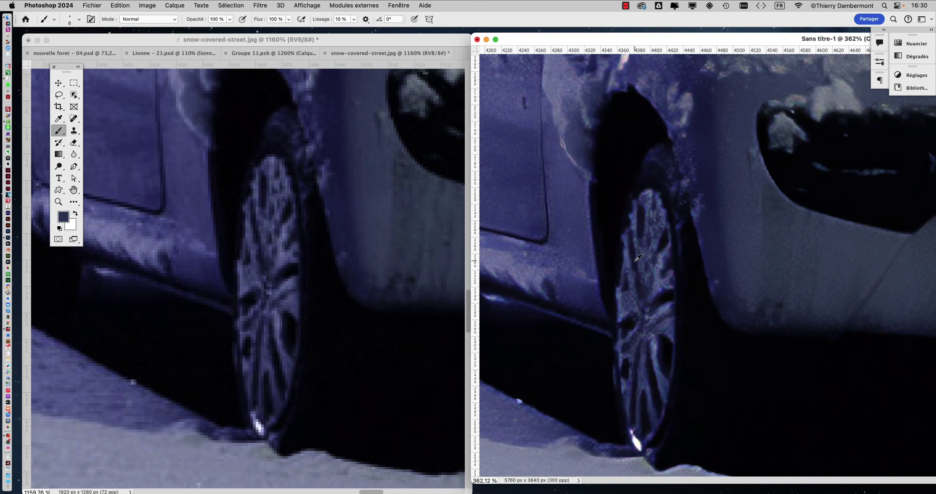
scroll(638, 257, "up", 2)
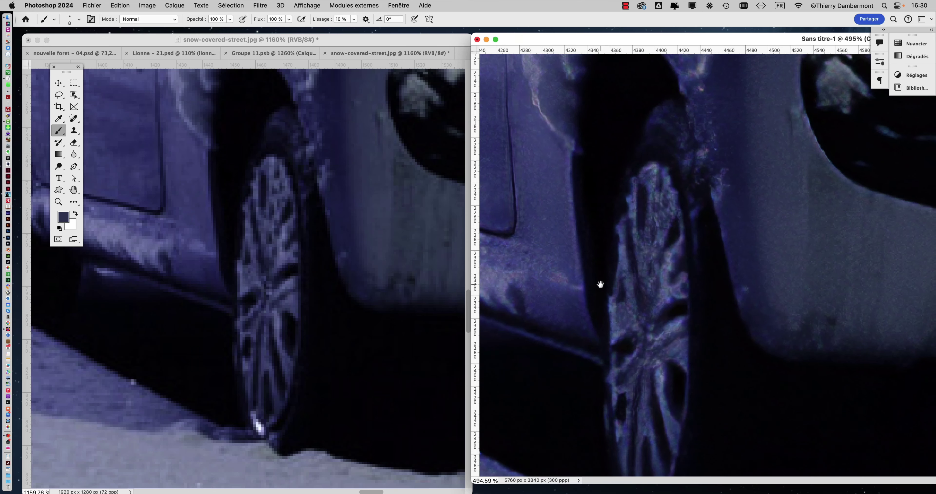
left_click_drag(599, 282, 610, 229)
scroll(617, 232, "down", 1)
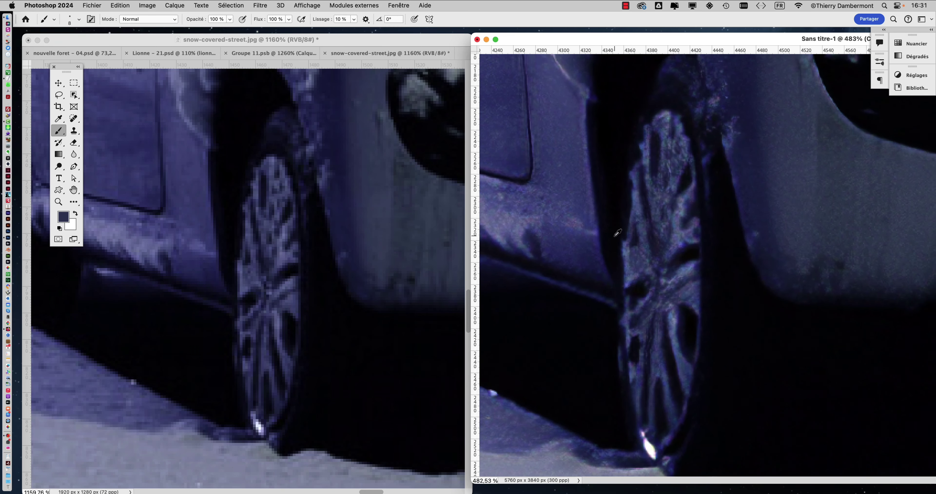
Step: Compare the car's wheel and bodywork in both documents at progressively lower magnifications
scroll(313, 233, "up", 2)
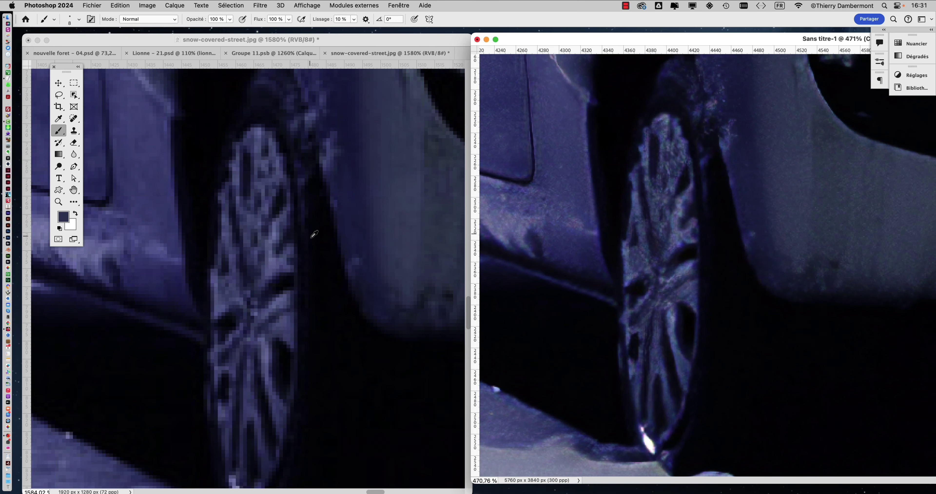
scroll(314, 234, "down", 3)
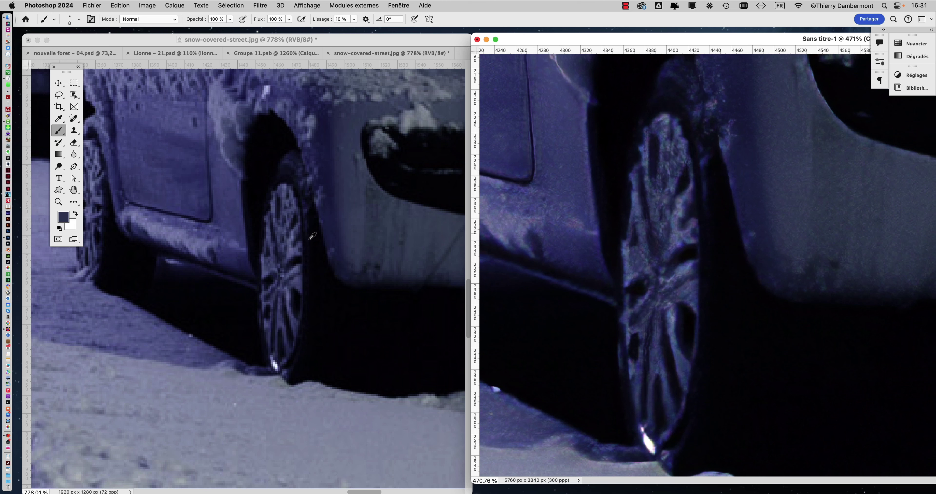
scroll(313, 236, "down", 2)
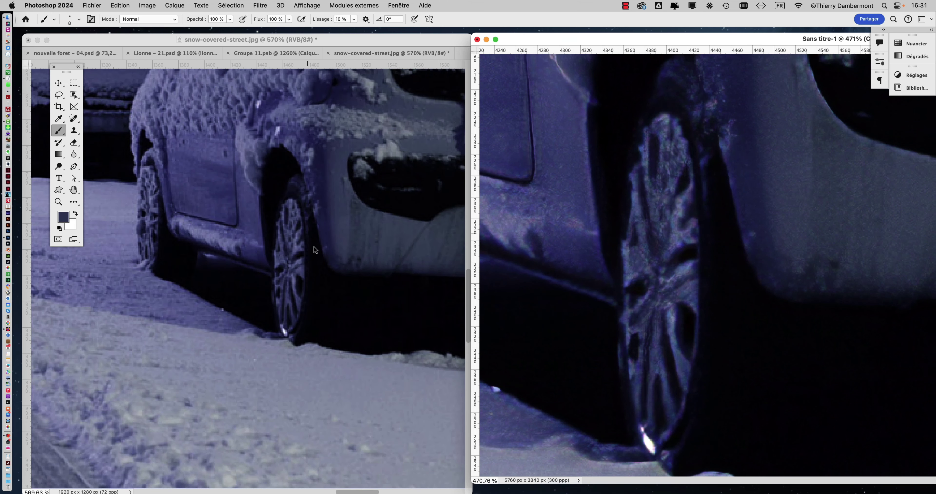
scroll(315, 245, "down", 2)
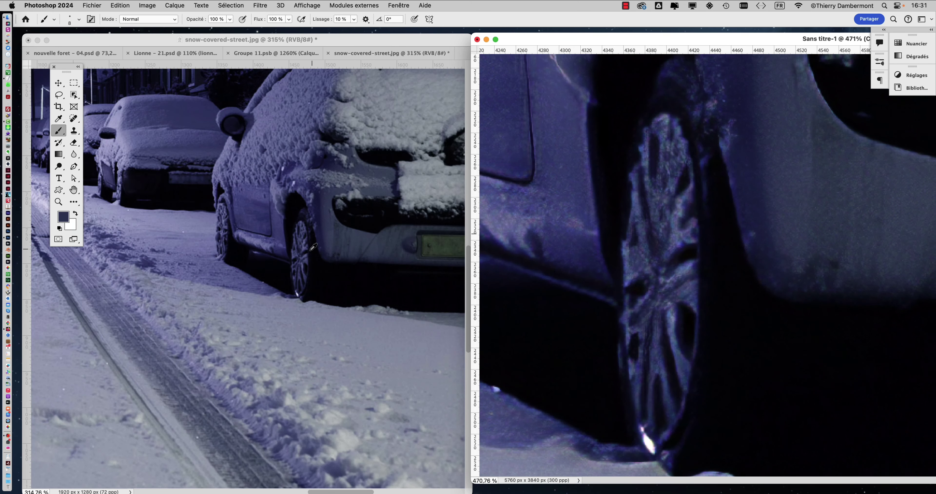
scroll(776, 309, "down", 4)
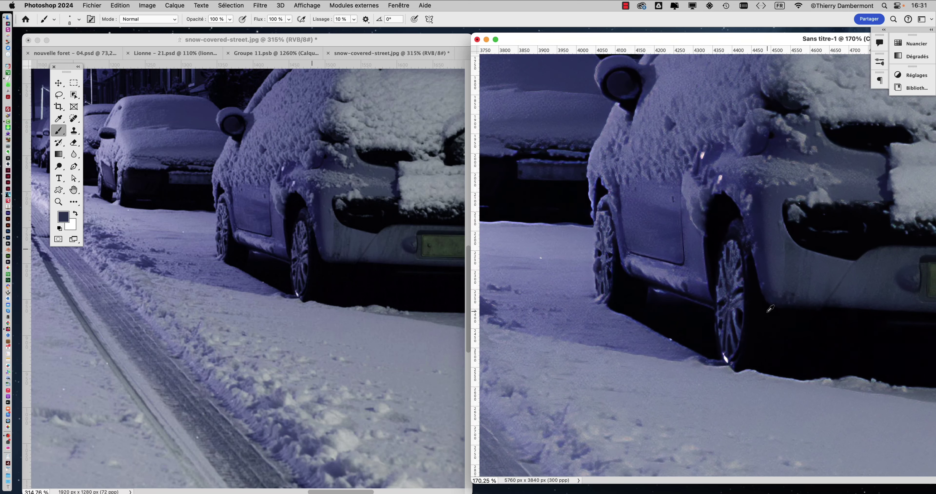
Step: Move the enlarged document's window aside and close snow-covered-street.jpg without saving its changes
left_click_drag(577, 40, 491, 48)
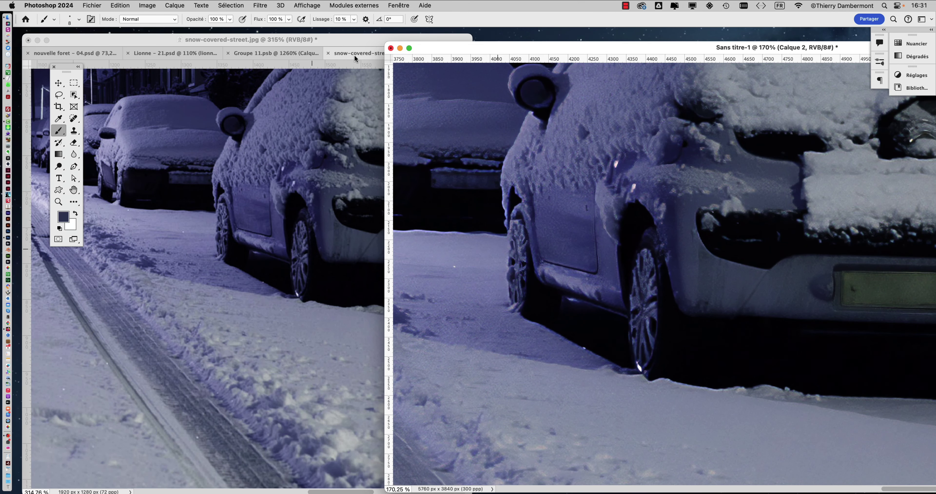
left_click(334, 54)
left_click(328, 54)
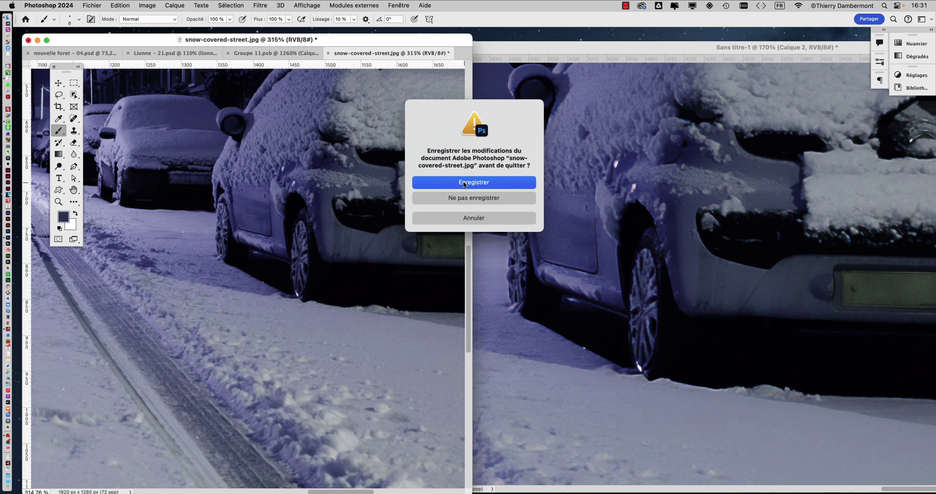
left_click(473, 198)
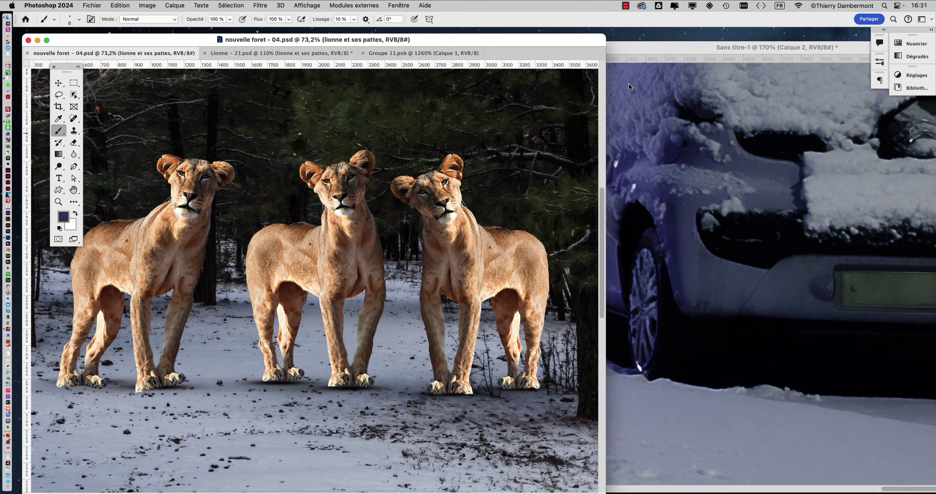
Step: Centre the enlarged document's window over the workspace and show its whole street image
double_click(653, 47)
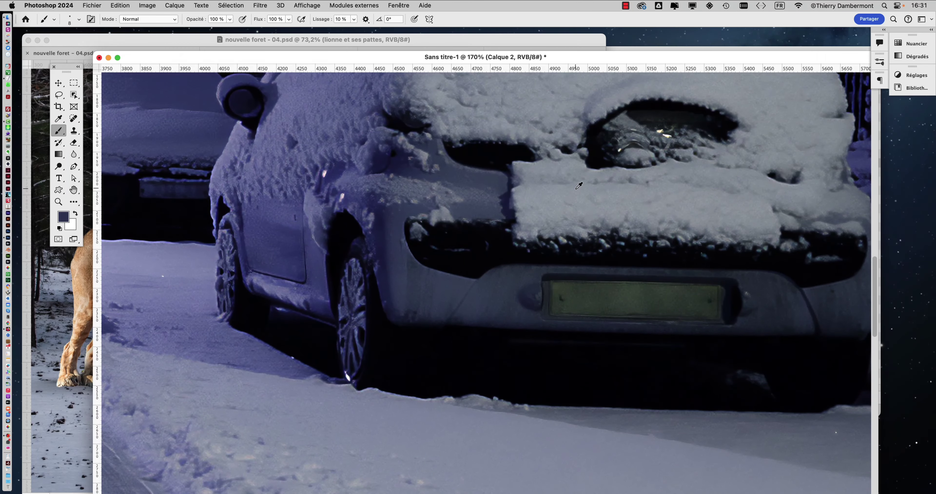
scroll(579, 186, "down", 3)
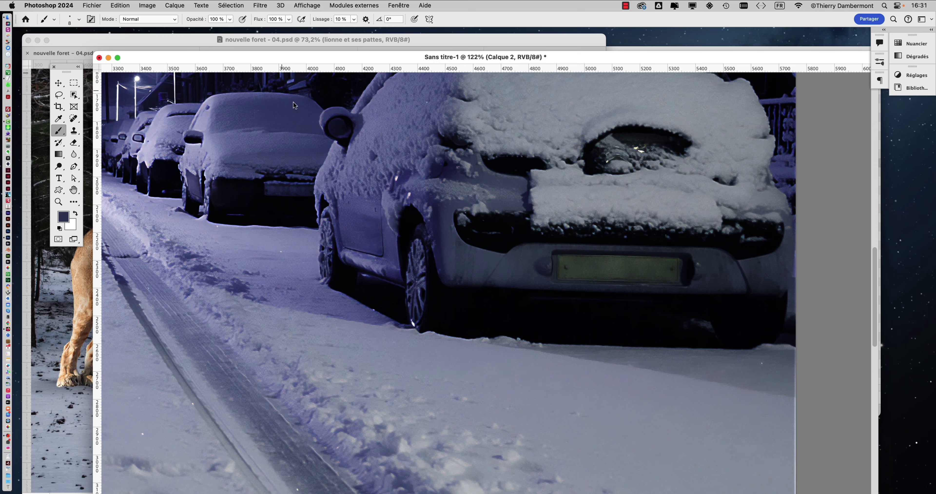
scroll(418, 210, "down", 8)
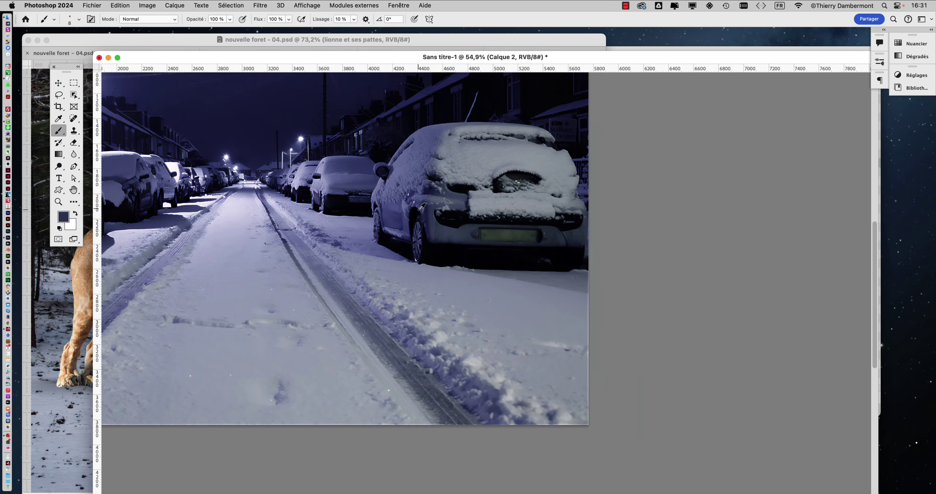
scroll(420, 204, "down", 5)
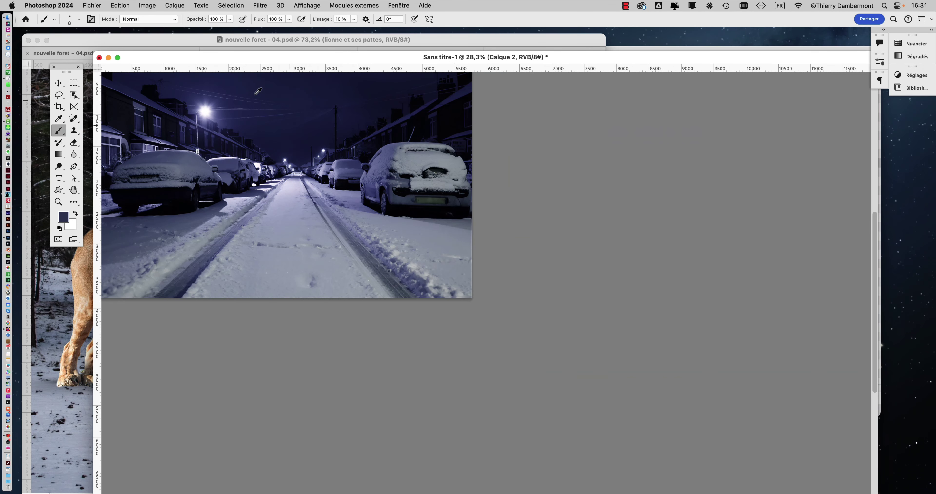
Step: Shrink the enlarged street document's window around its image and place it beside the lioness document
left_click_drag(260, 140, 309, 160)
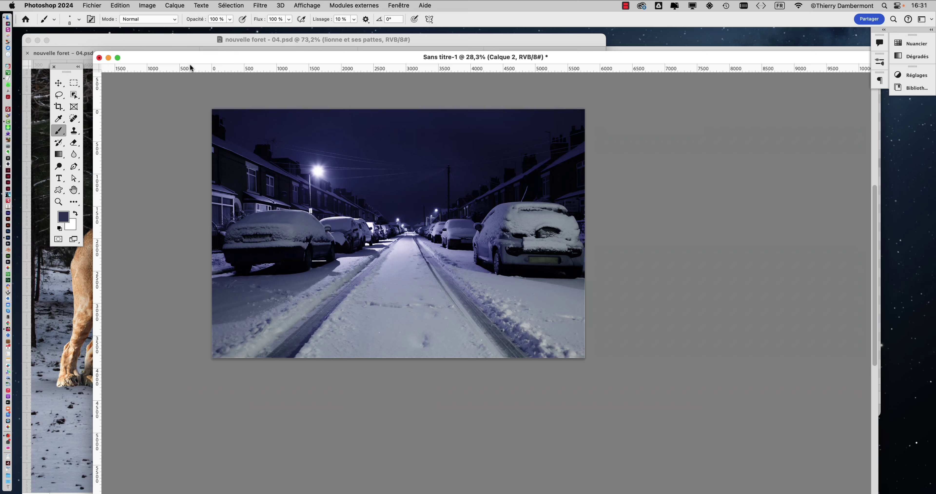
left_click_drag(311, 61, 274, 35)
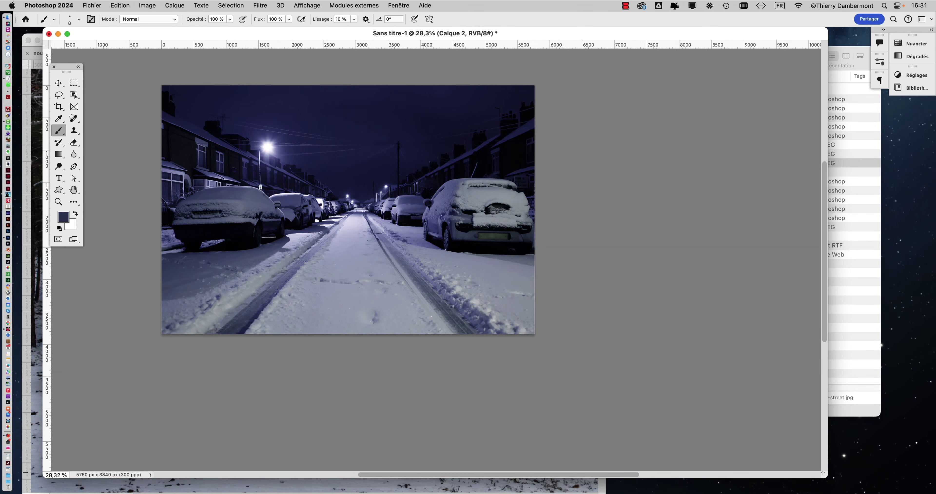
left_click_drag(823, 472, 571, 389)
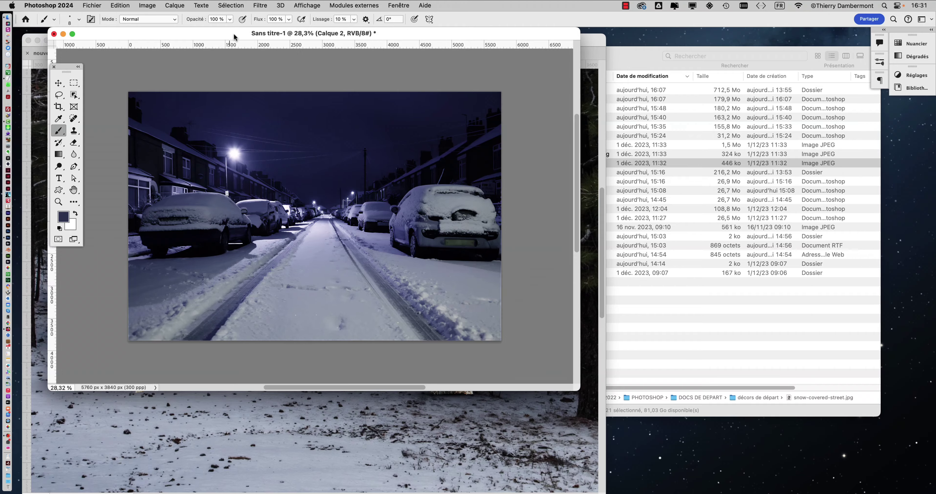
left_click_drag(225, 36, 589, 80)
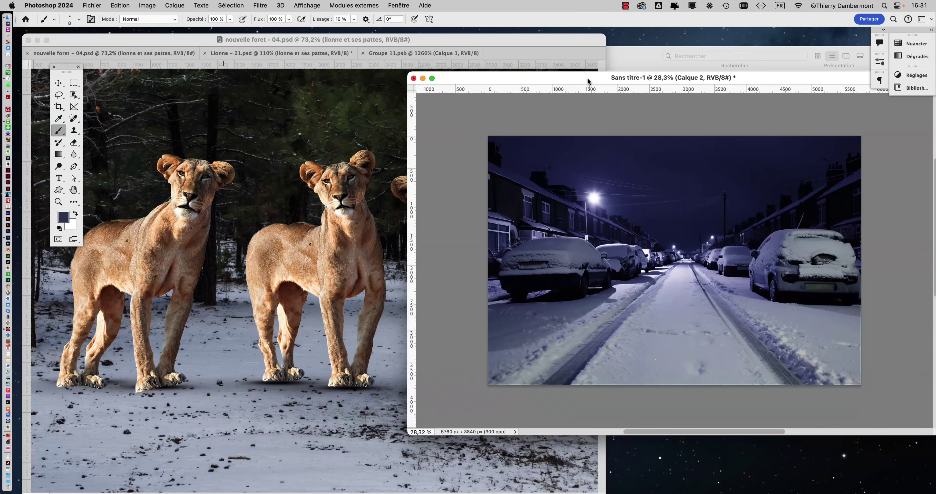
Step: Bring nouvelle foret - 04.psd to the front, activate the Move tool and look closely at the lionesses' heads
left_click(252, 39)
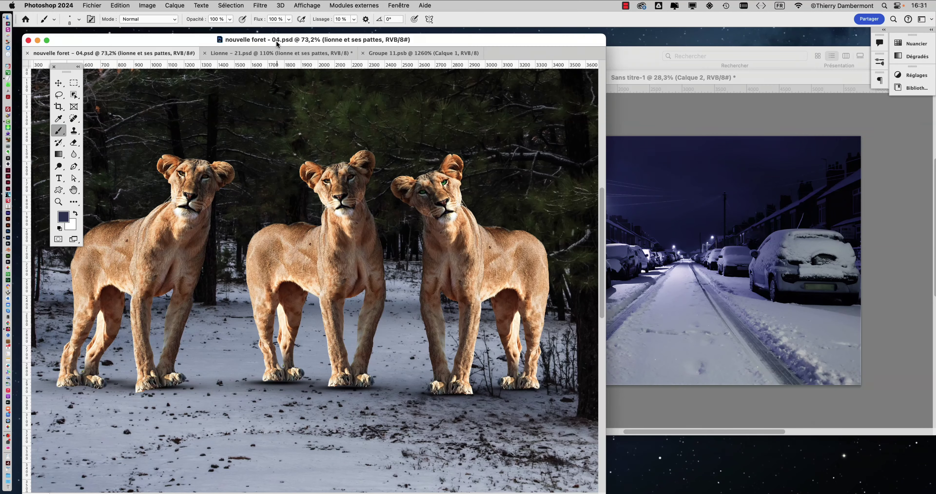
left_click(59, 83)
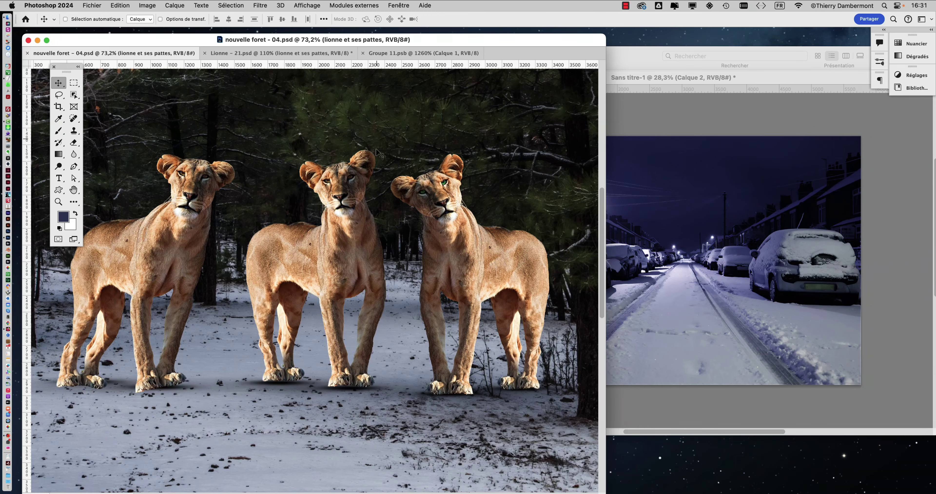
scroll(380, 160, "down", 2)
scroll(382, 167, "up", 4)
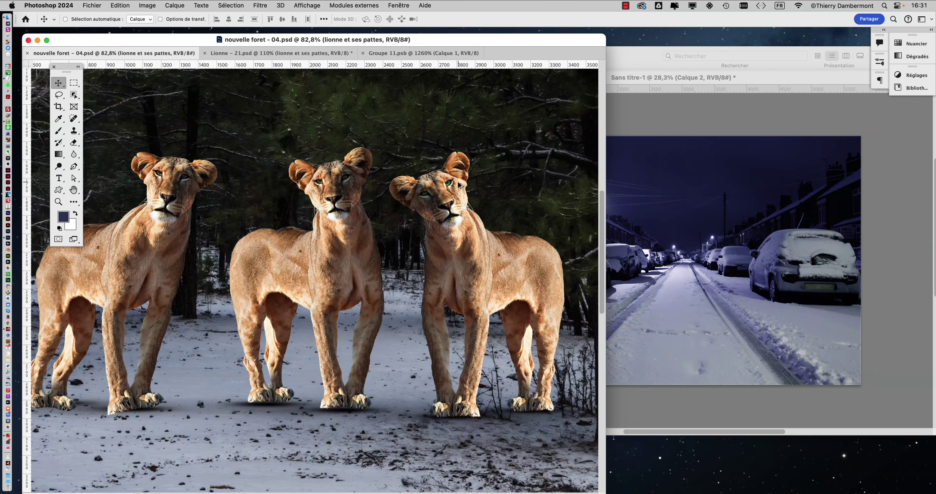
scroll(459, 185, "up", 6)
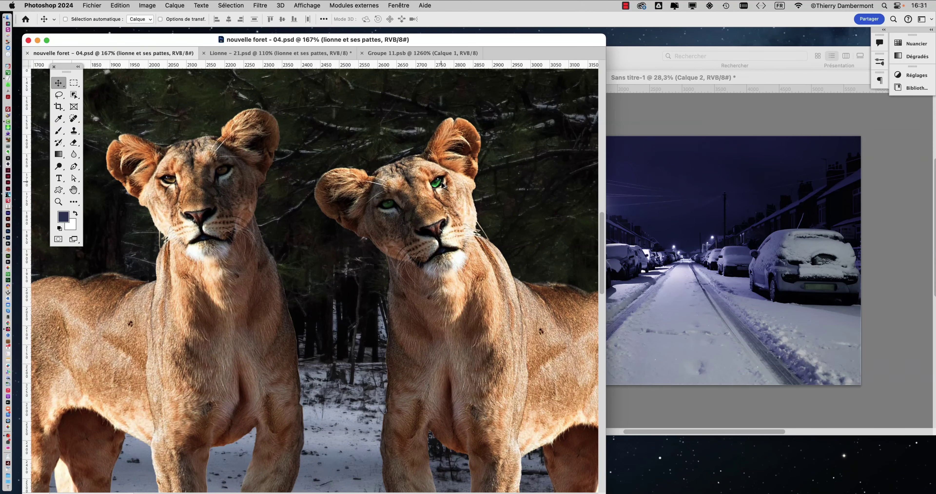
Step: Show the Layers panel, collapse the group lionne et ses ombres - droite and toggle its visibility to check its content
left_click(393, 5)
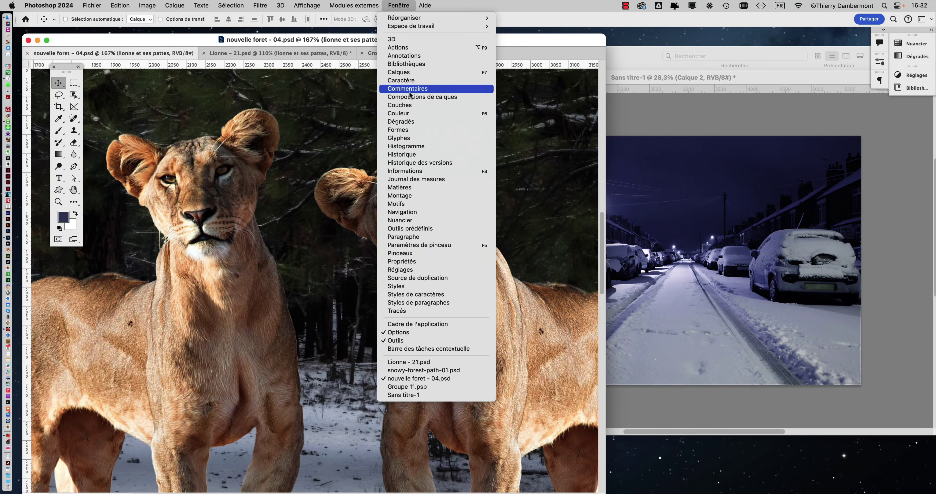
left_click(411, 74)
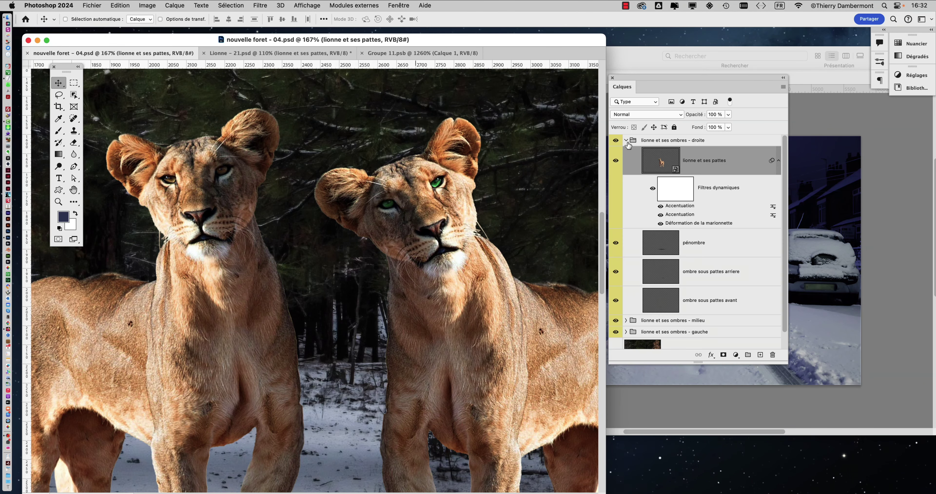
left_click(627, 140)
left_click(617, 141)
left_click(617, 141)
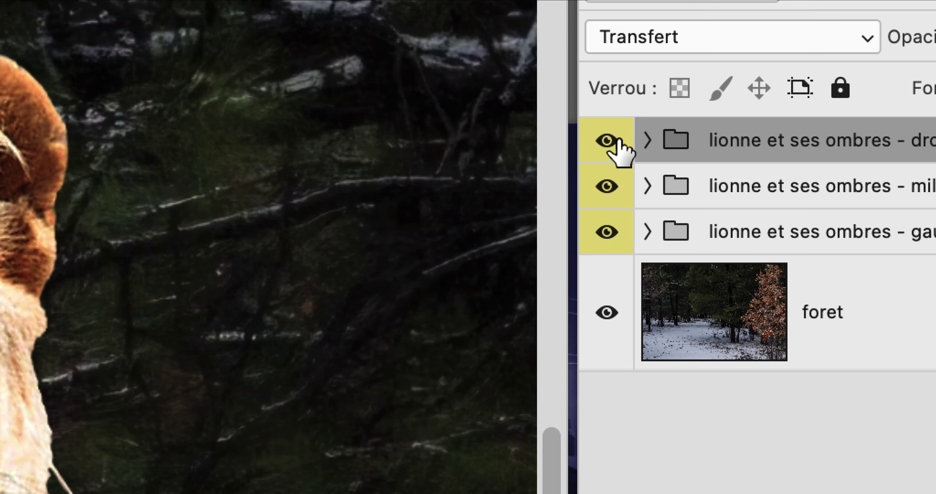
left_click(617, 141)
left_click(617, 141)
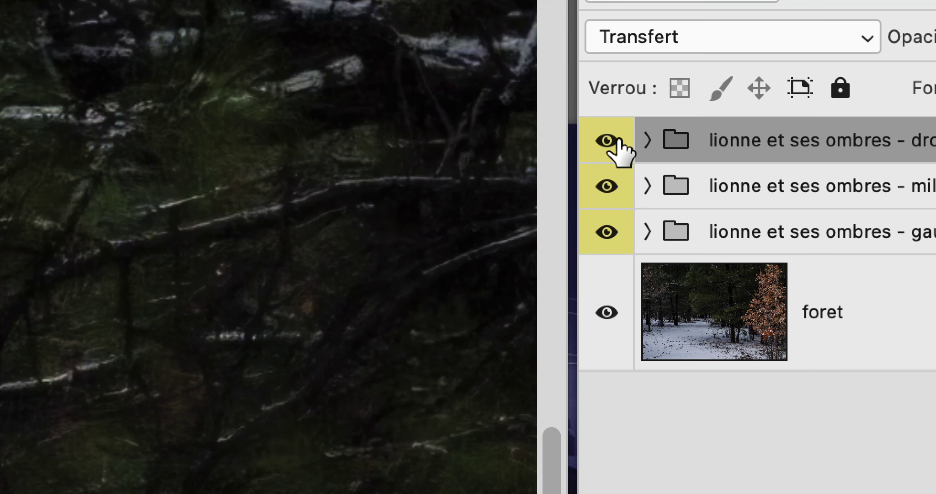
left_click(618, 141)
left_click(617, 141)
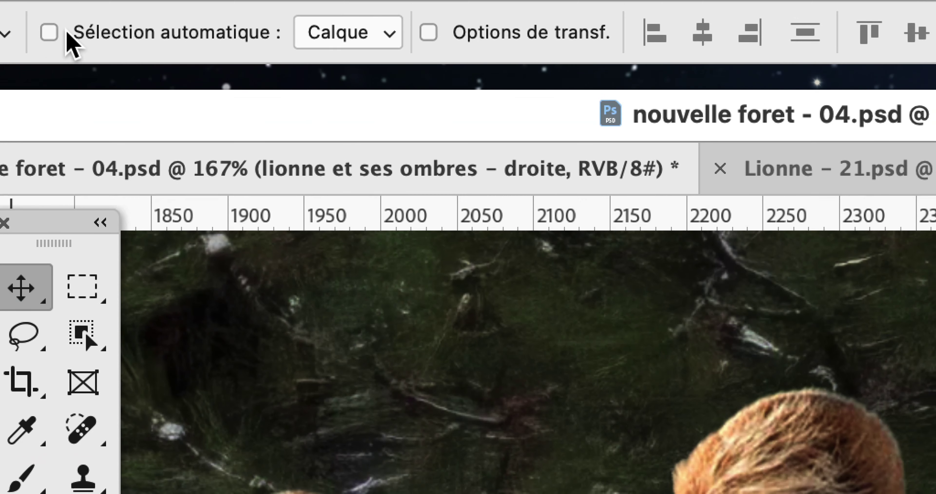
Step: Turn on automatic selection for the Move tool and set its target to Groupe
left_click(98, 23)
left_click(123, 41)
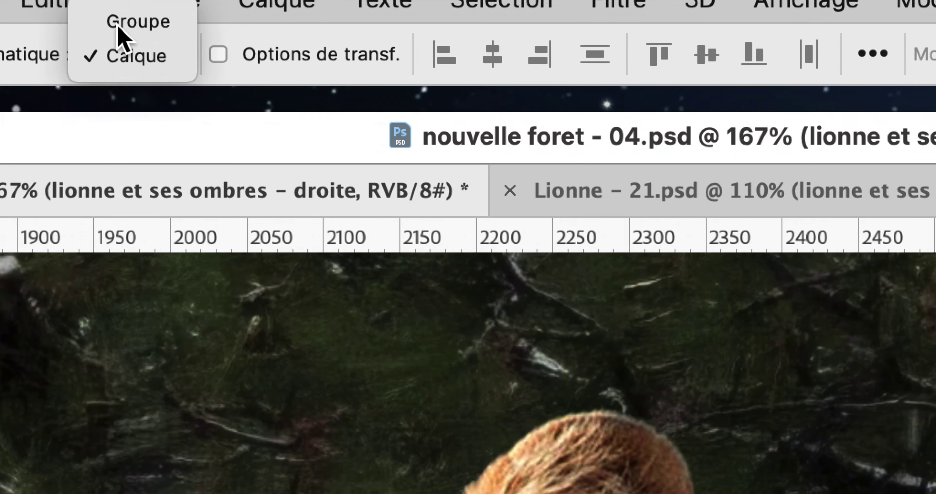
left_click(125, 5)
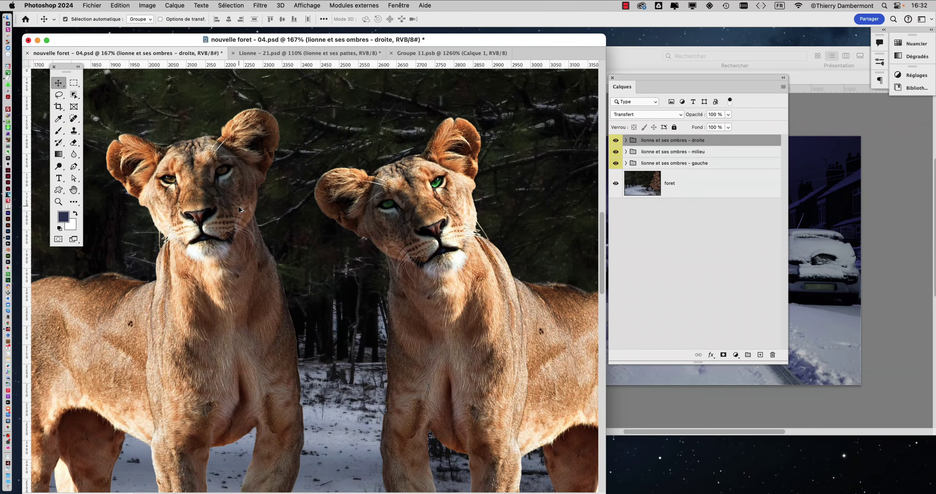
Step: Select the groups of the left, middle and right lionesses in turn directly on the canvas, finishing with the right one
scroll(239, 207, "down", 10)
left_click_drag(240, 207, 306, 205)
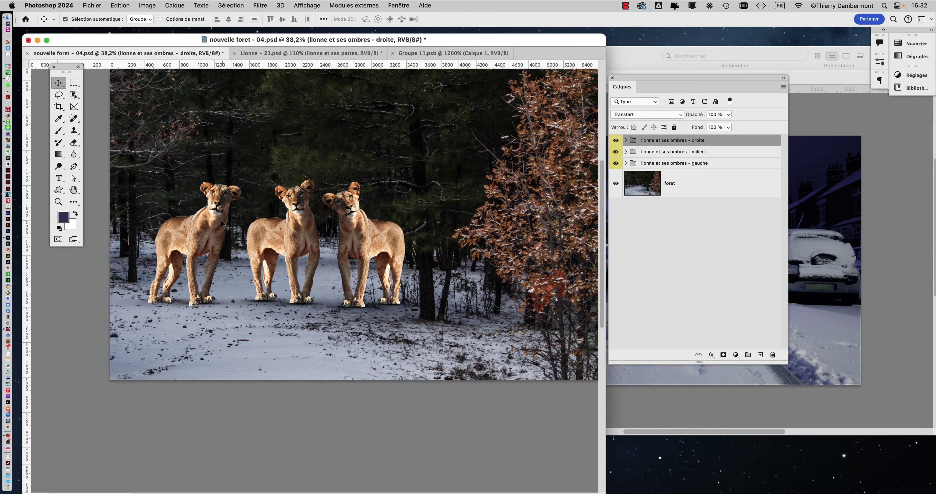
left_click(222, 221)
left_click(283, 234)
left_click(352, 236)
left_click(286, 244)
left_click(211, 238)
left_click(282, 243)
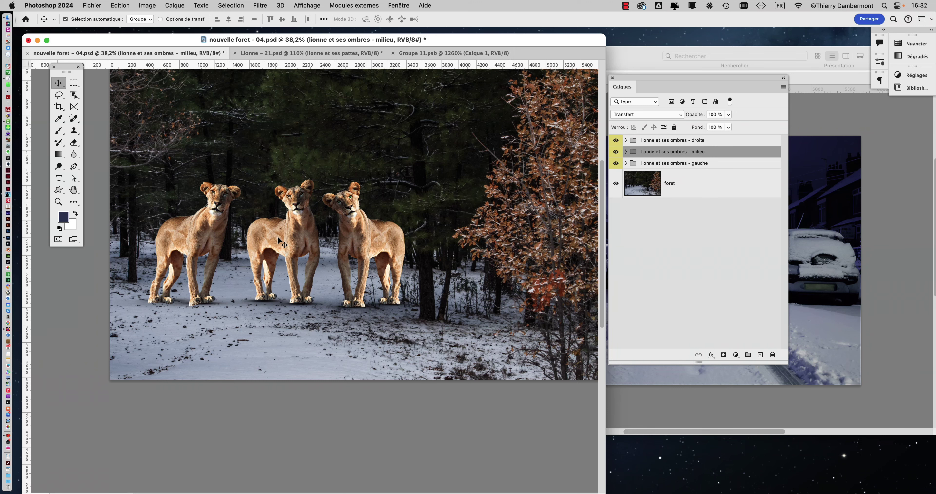
left_click(361, 241)
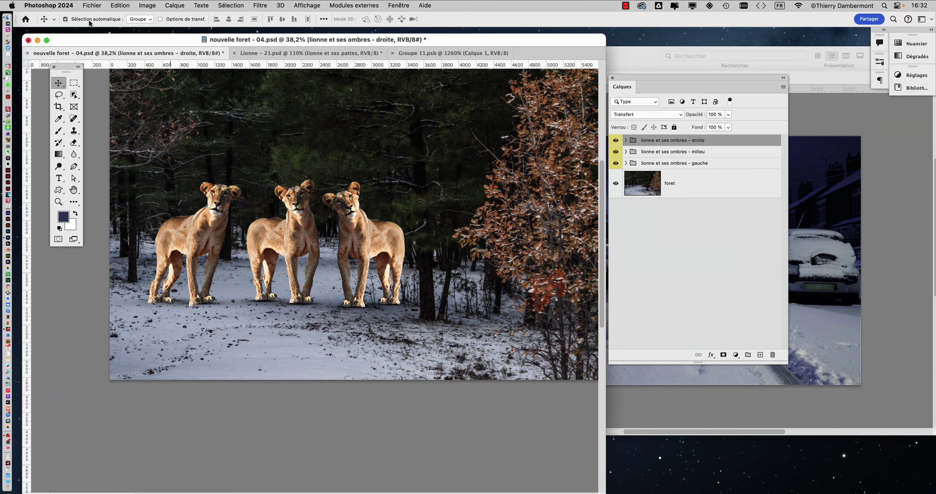
Step: Turn off automatic selection and copy the group lionne et ses ombres - droite into the Sans titre-1 street document
left_click(81, 20)
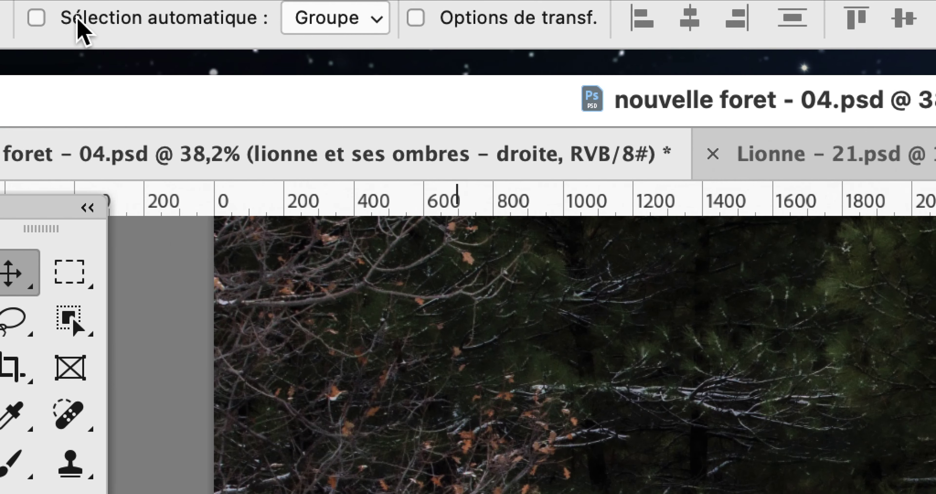
left_click(77, 20)
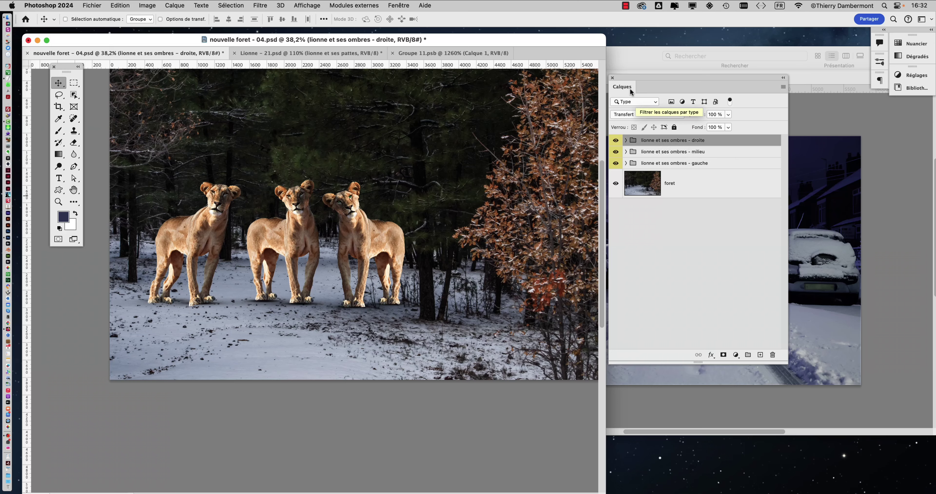
left_click_drag(630, 80, 458, 112)
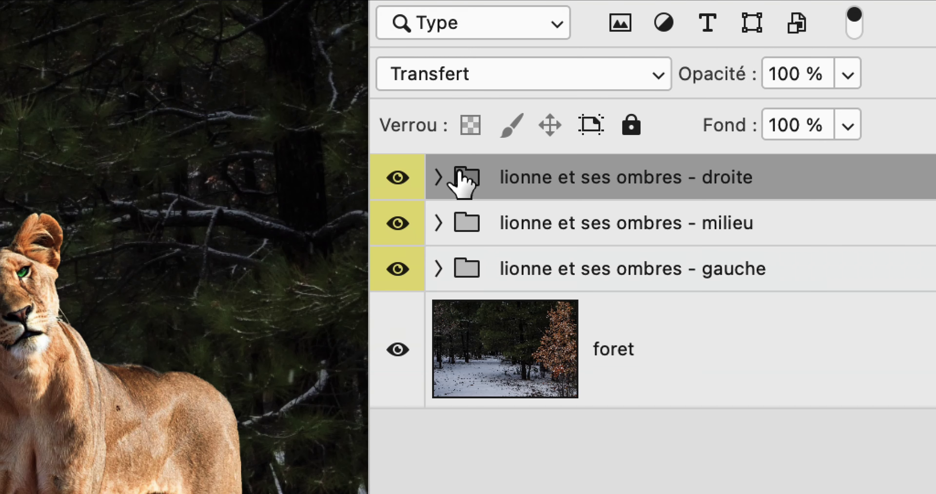
left_click_drag(462, 181, 653, 215)
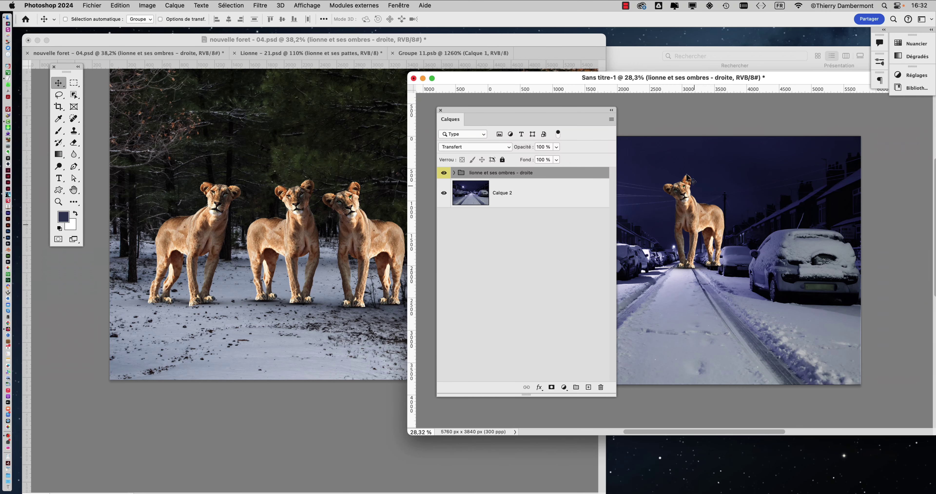
Step: Display Sans titre-1 in full-screen mode with the menu bar and move the Layers panel clear of the street image
left_click_drag(594, 109, 321, 218)
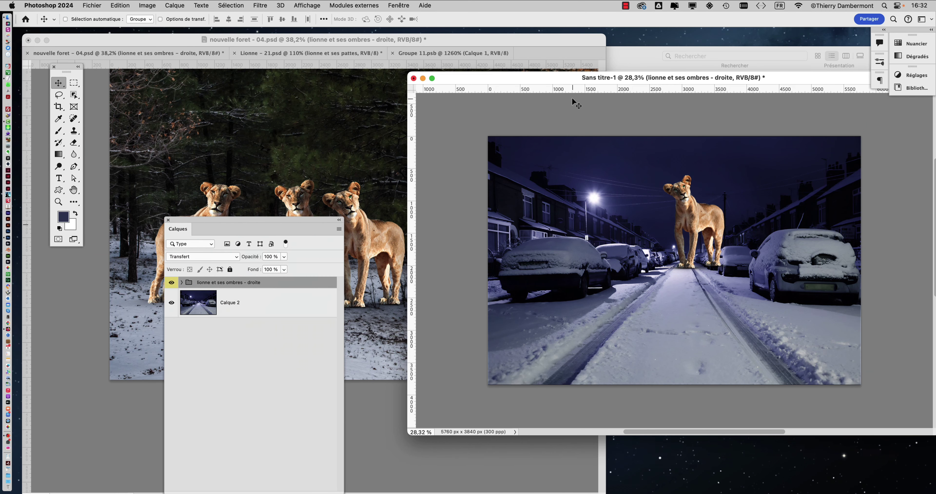
key("f")
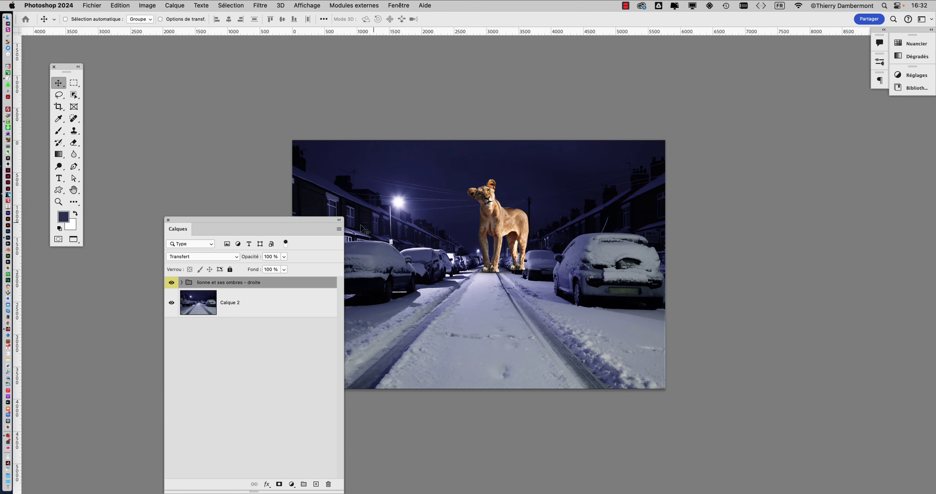
left_click_drag(326, 220, 877, 259)
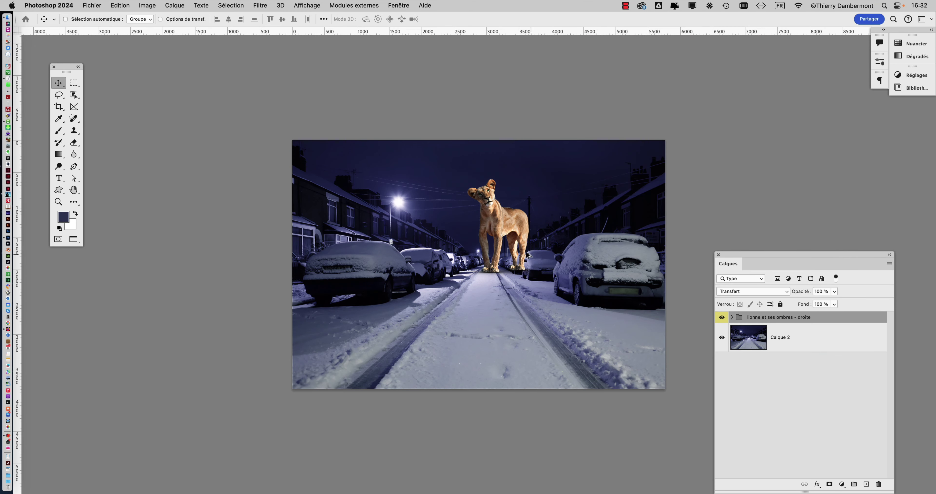
scroll(528, 255, "up", 3)
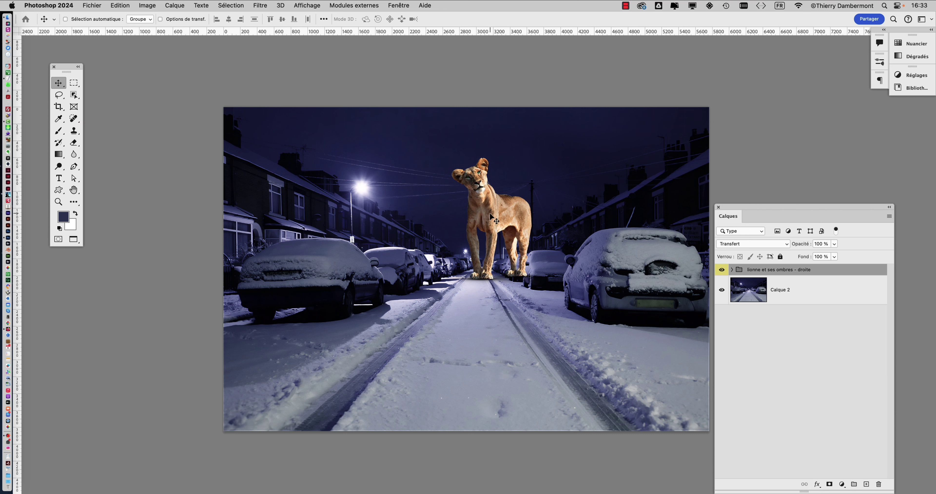
Step: Move the lioness group from the far end of the street down to the snowy foreground between the tyre tracks
left_click_drag(491, 217, 418, 307)
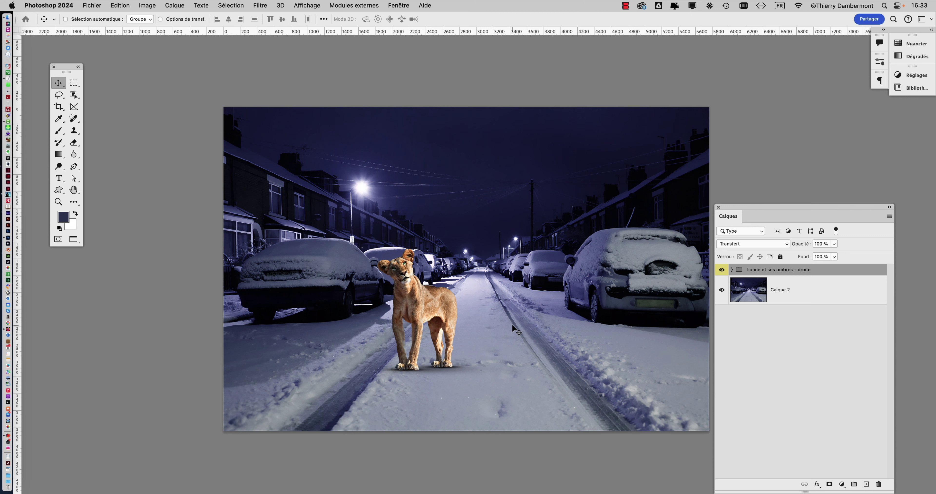
left_click_drag(428, 311, 425, 352)
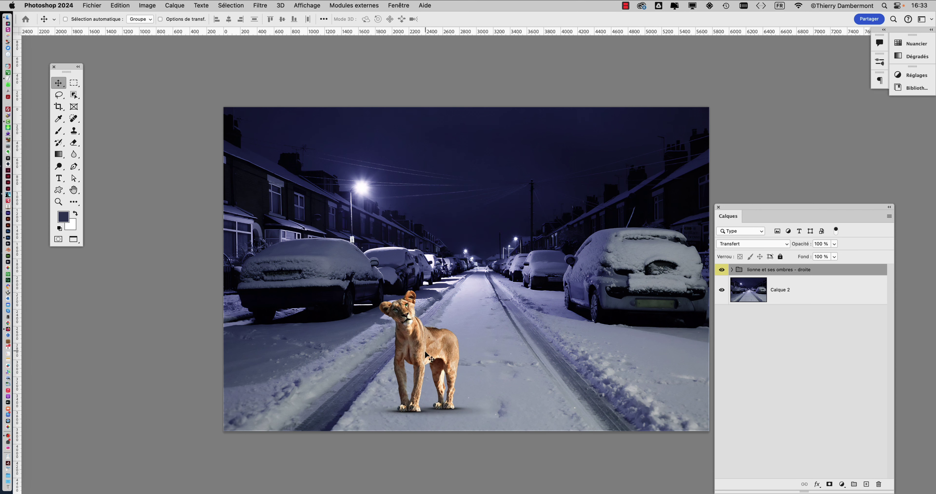
scroll(439, 352, "down", 1)
scroll(439, 351, "left", 1)
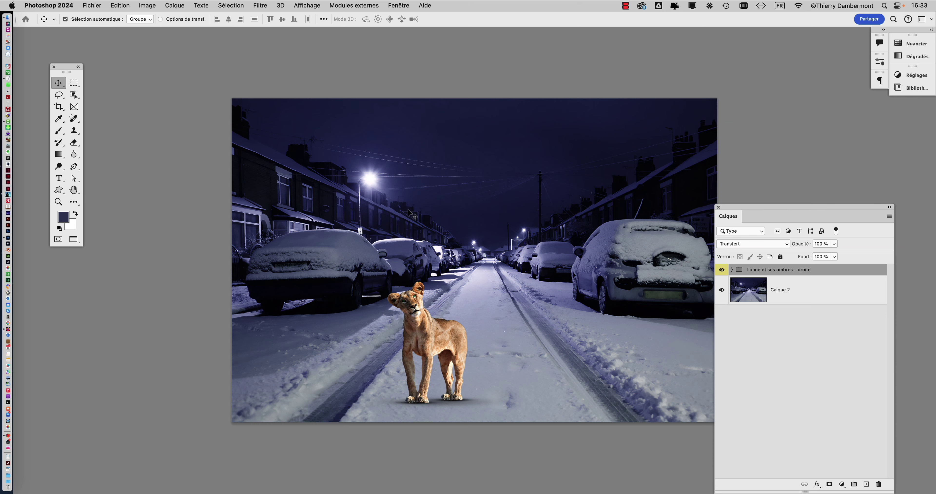
Step: Place a horizontal guide along the street's horizon and move the Layers panel clear of the image
scroll(481, 148, "up", 1)
scroll(482, 149, "left", 1)
left_click_drag(369, 35, 203, 260)
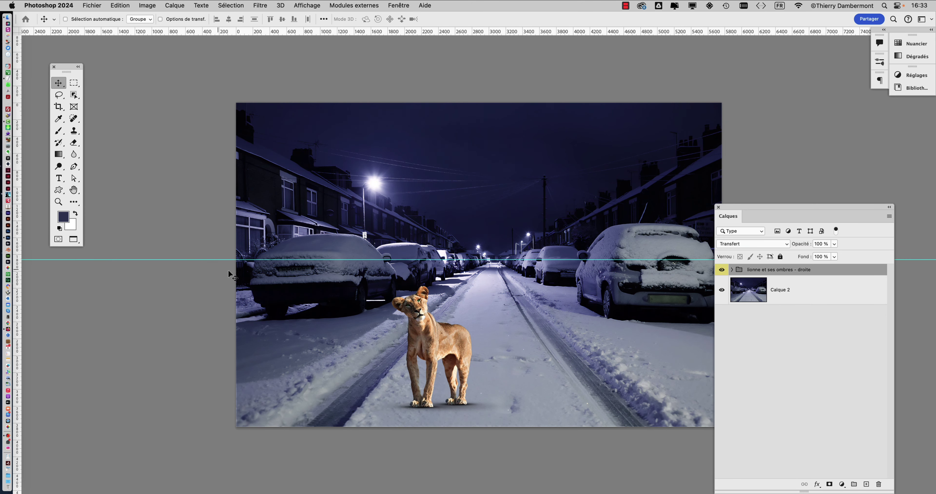
left_click_drag(735, 210, 809, 193)
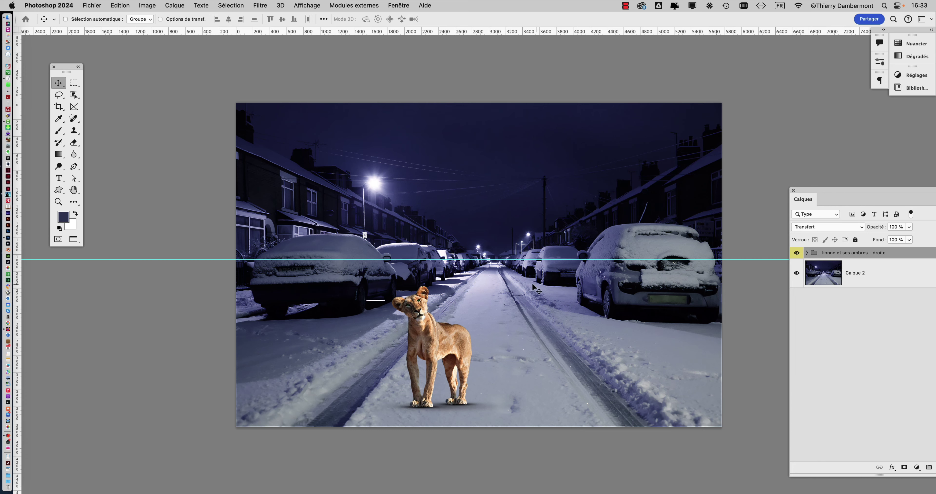
Step: Try the lioness at several places on the road and leave her near the left tyre track with her muzzle at the horizon guide
scroll(499, 269, "up", 3)
scroll(500, 268, "up", 2)
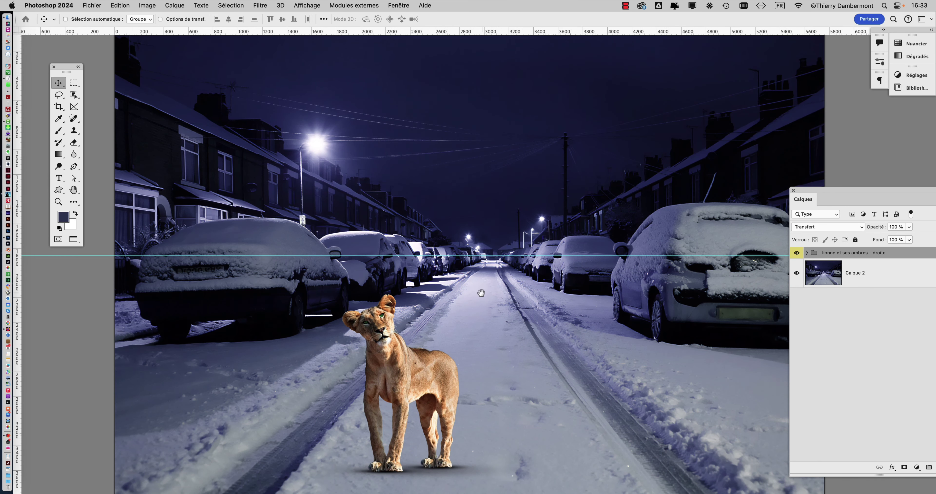
scroll(482, 292, "up", 2)
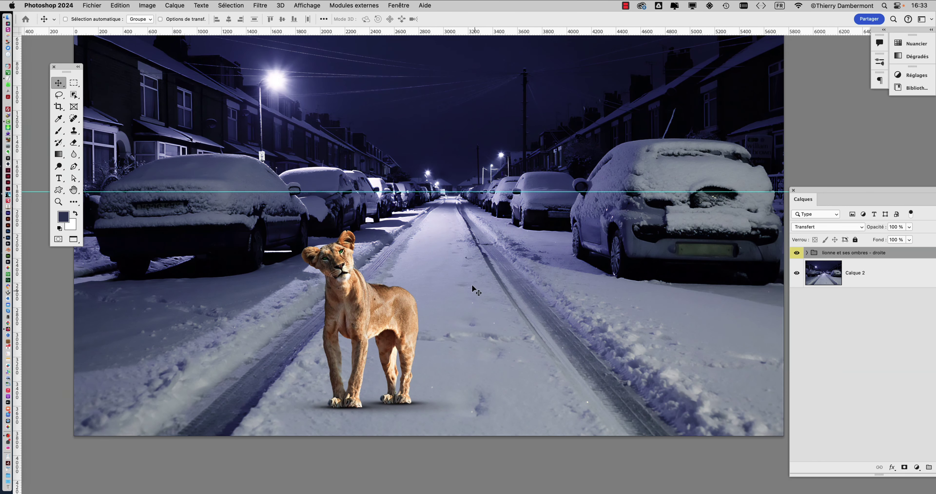
scroll(473, 286, "up", 3)
left_click_drag(390, 336, 447, 262)
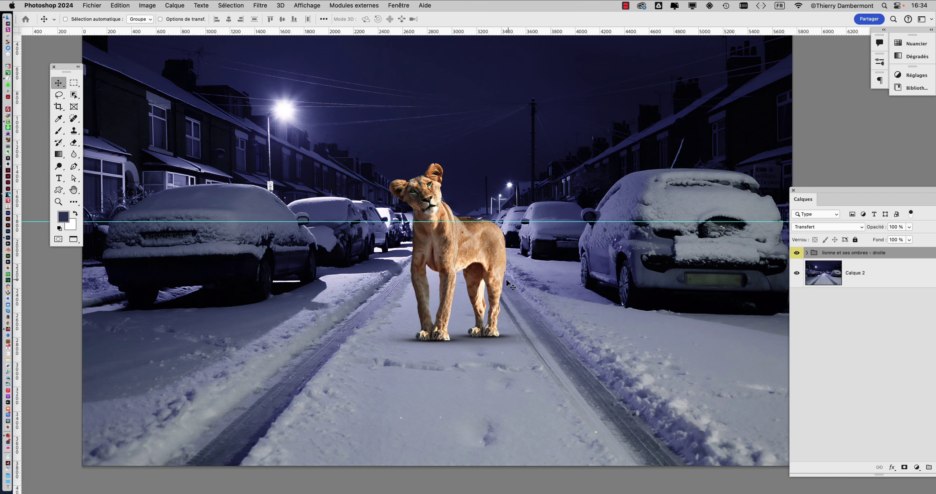
left_click_drag(482, 255, 457, 319)
left_click_drag(455, 330, 394, 264)
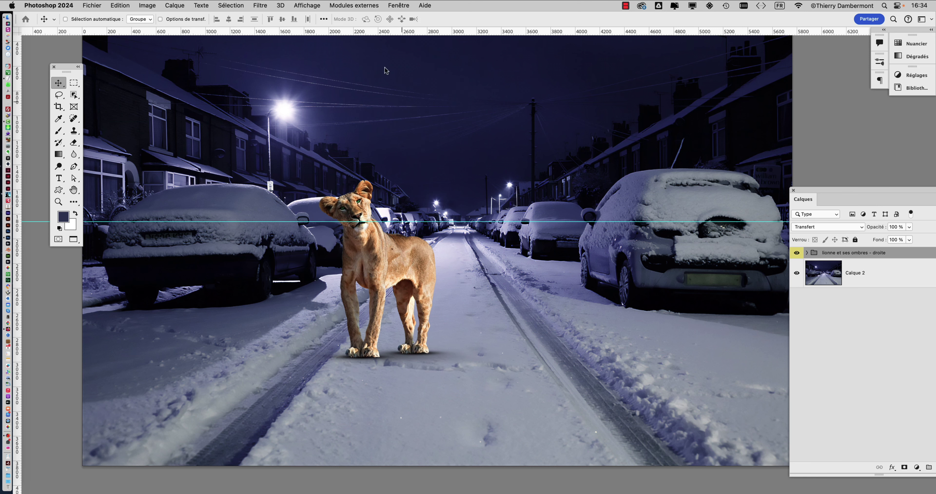
Step: Hide the guides over the snowy street image
left_click(297, 5)
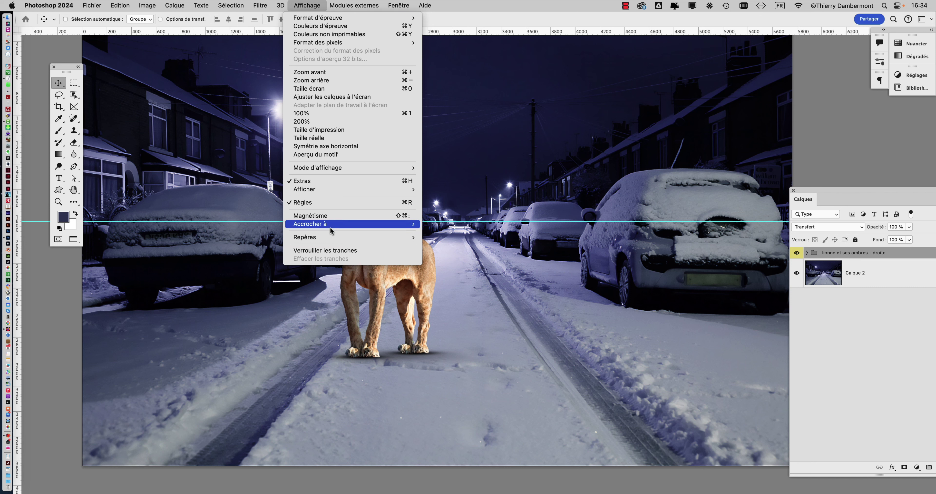
mouse_move(328, 189)
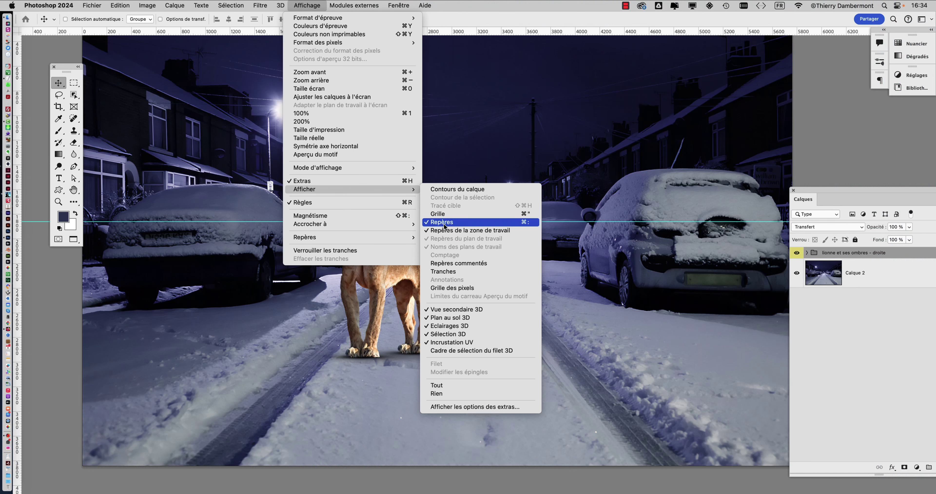
left_click(445, 226)
key("super+minus")
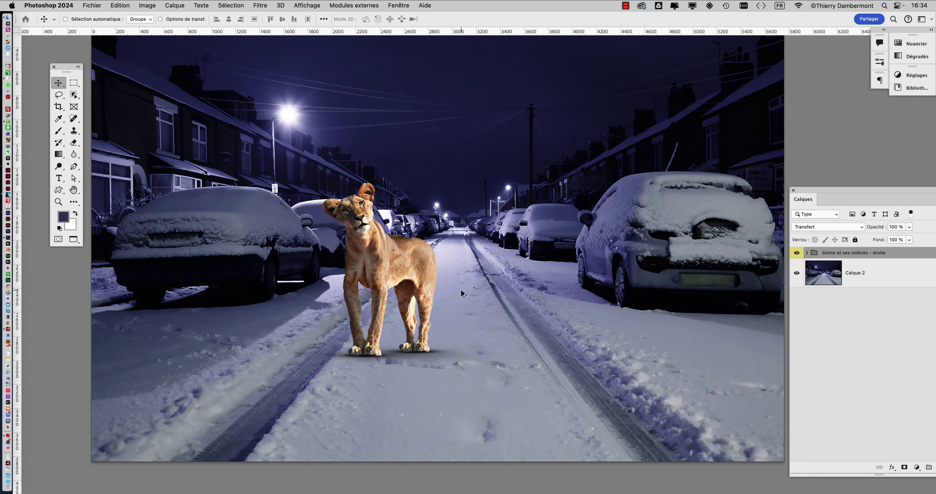
Step: Save the document as "Rue neige - 01.psd" in Photoshop format in the décors de départ folder
left_click(97, 6)
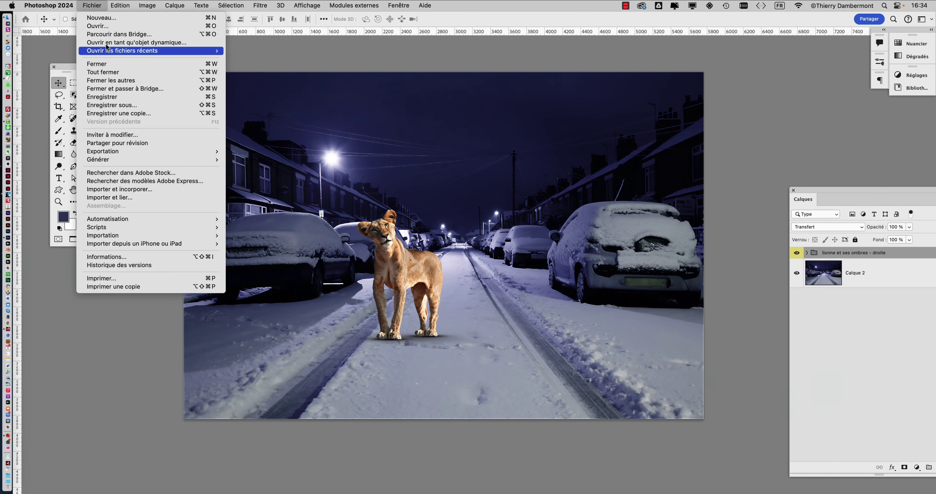
left_click(125, 106)
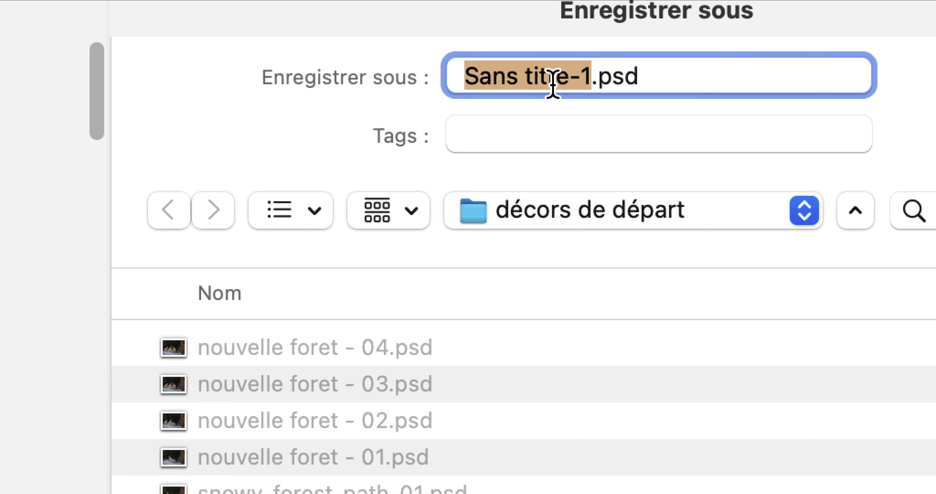
type("Rue nei")
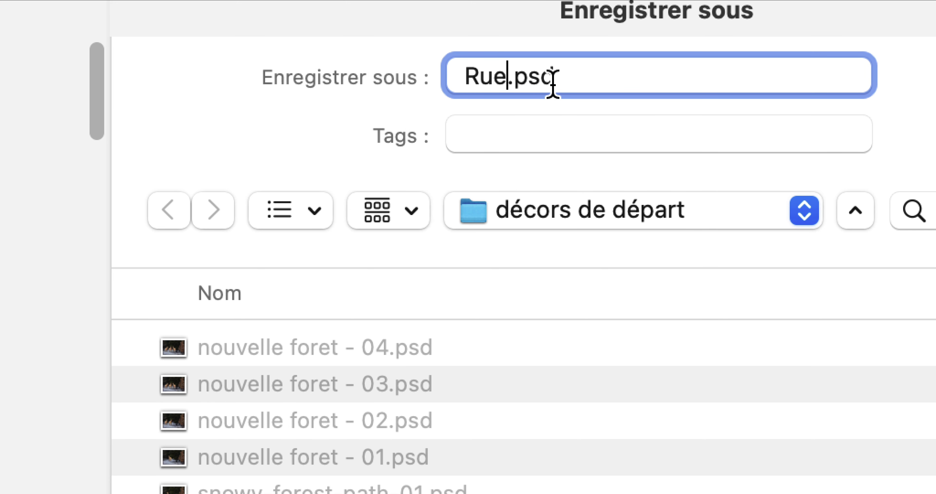
type("ge - 01")
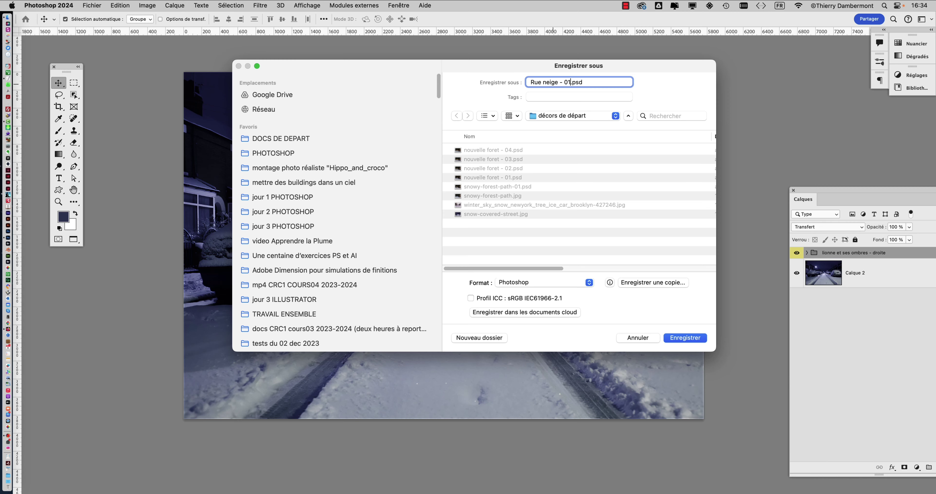
left_click(694, 340)
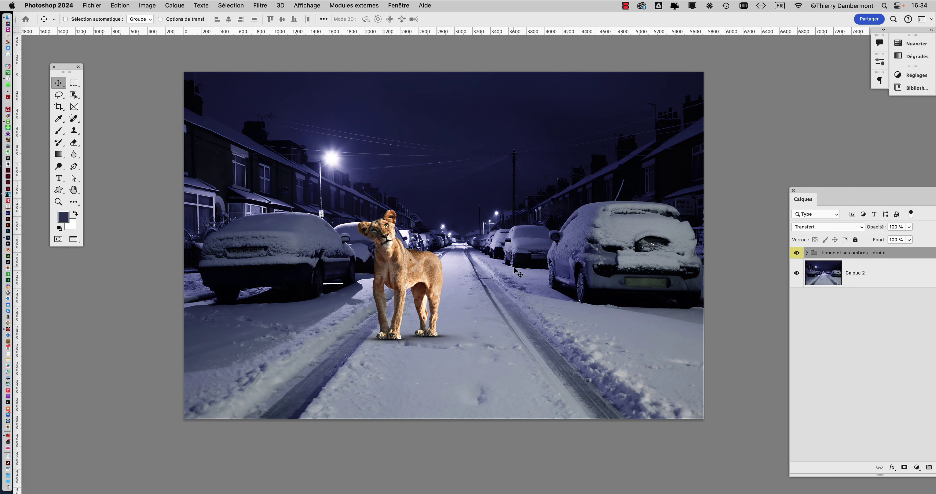
Step: Bring the Layers panel closer to the lioness and shorten it to fit its few layers
scroll(373, 213, "up", 6)
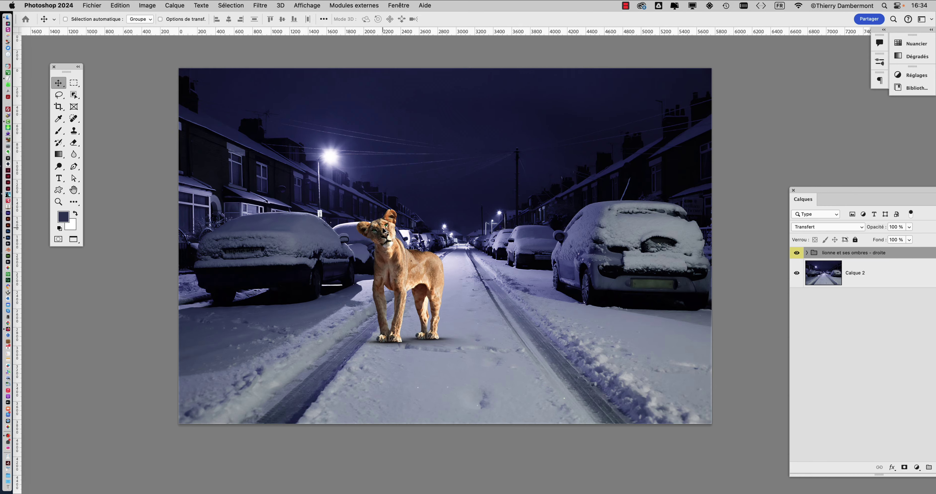
scroll(382, 237, "down", 3)
scroll(383, 237, "right", 5)
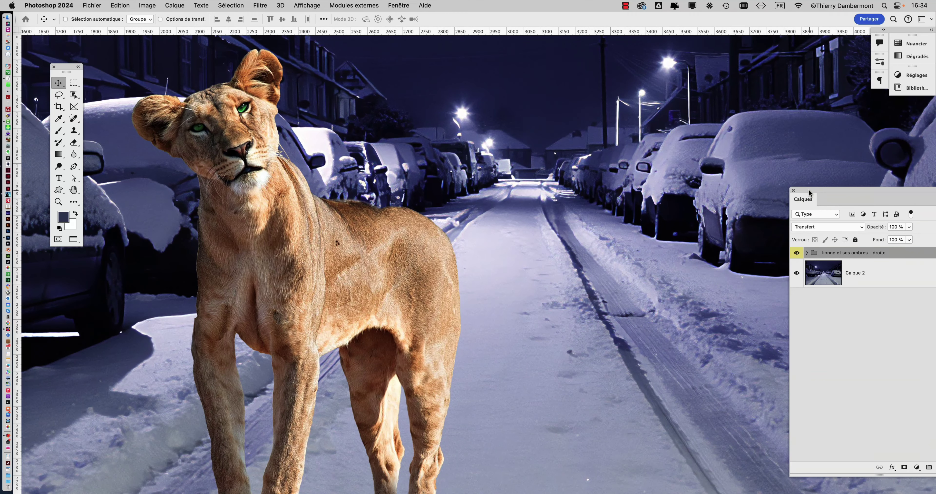
left_click_drag(810, 192, 560, 107)
scroll(342, 215, "down", 3)
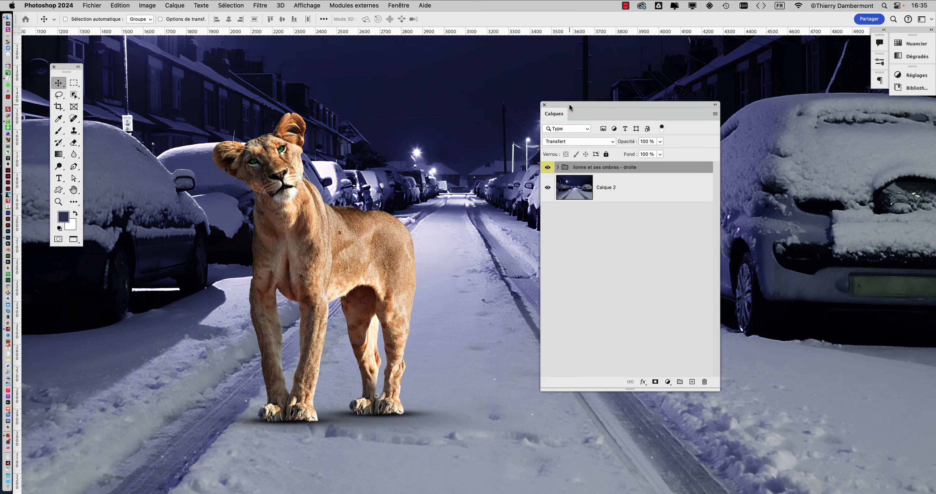
left_click_drag(569, 107, 687, 102)
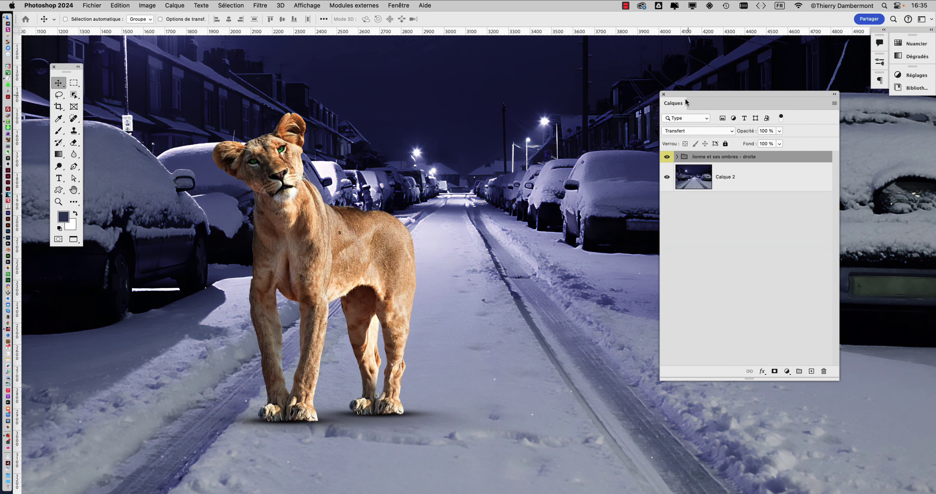
left_click_drag(834, 380, 824, 241)
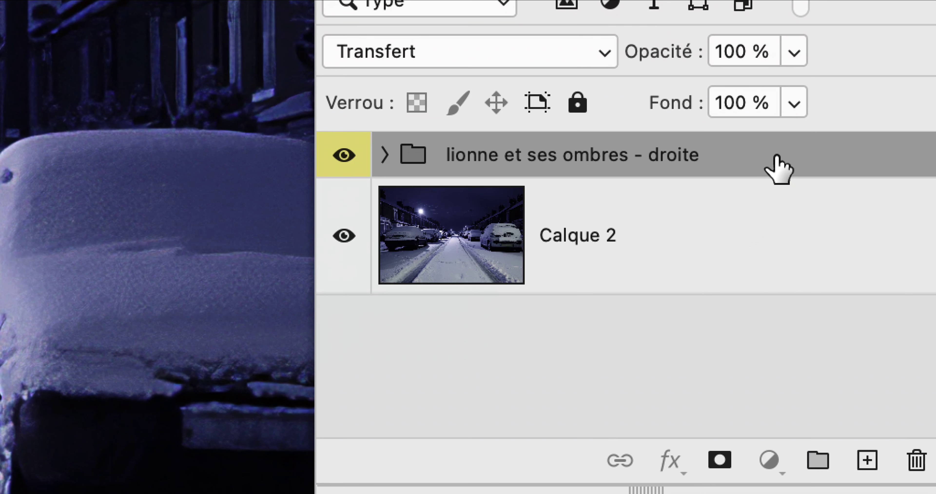
Step: Duplicate the group "lionne et ses ombres - droite" and place the copy to the right of the original lioness on the road
left_click_drag(778, 166, 871, 461)
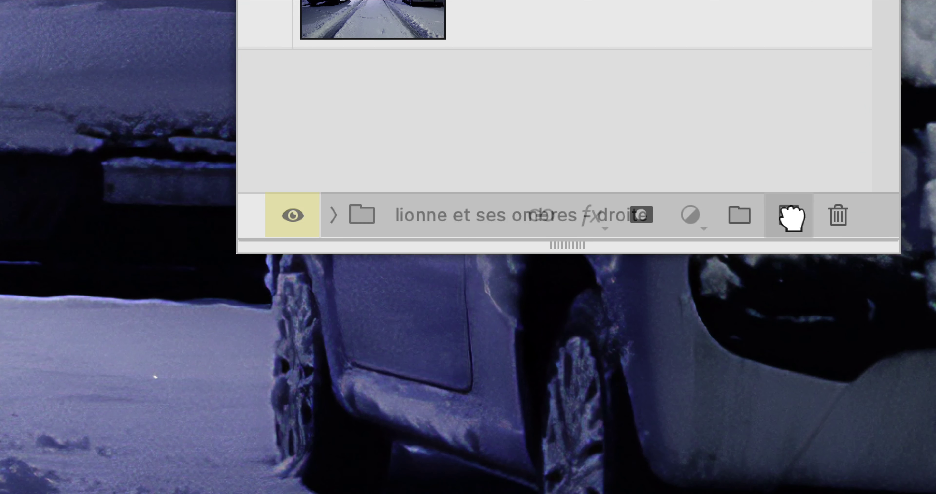
left_click_drag(792, 216, 792, 217)
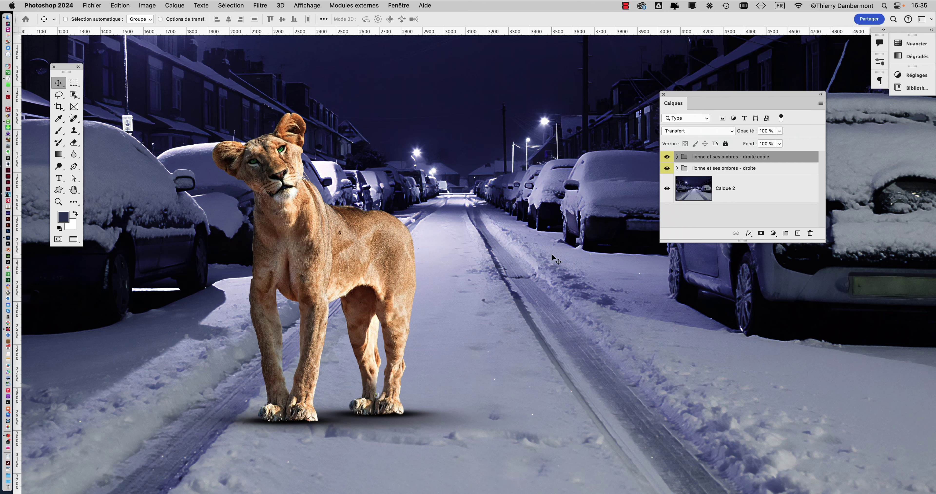
left_click_drag(316, 235, 509, 223)
scroll(521, 229, "down", 1)
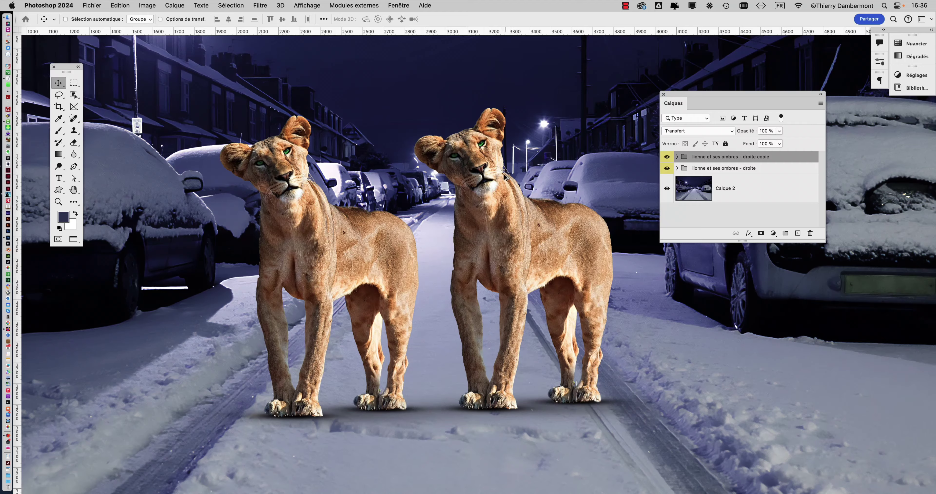
scroll(507, 176, "down", 3)
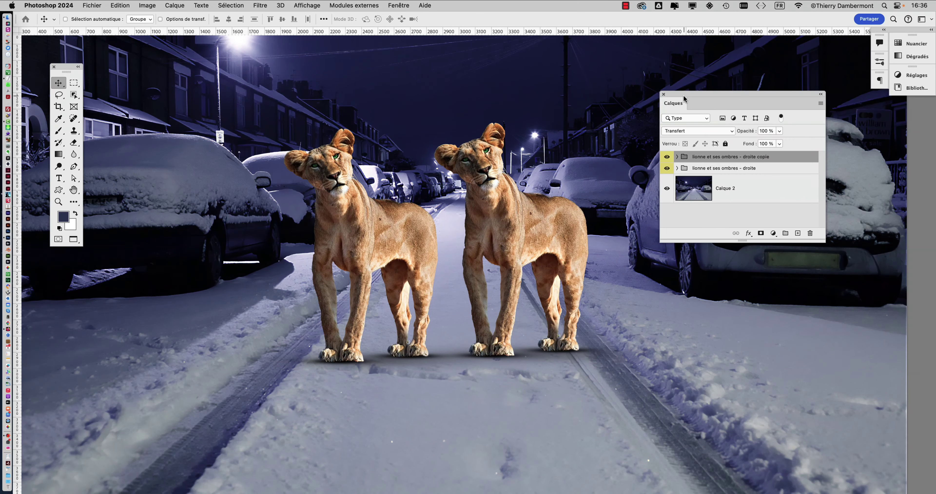
Step: Rename the original lioness group "lionne et ses ombres - gauche"
left_click_drag(686, 101, 677, 88)
left_click(659, 146)
left_click(658, 145)
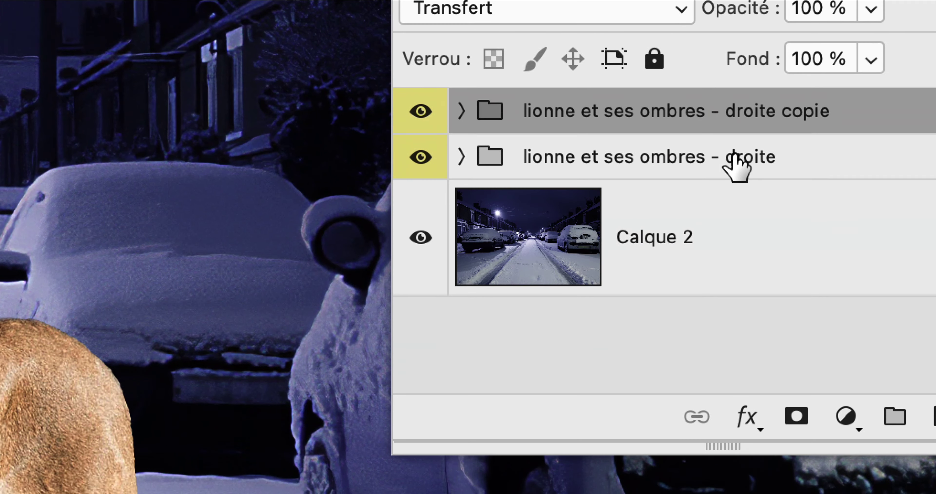
left_click(728, 185)
double_click(728, 185)
left_click(734, 153)
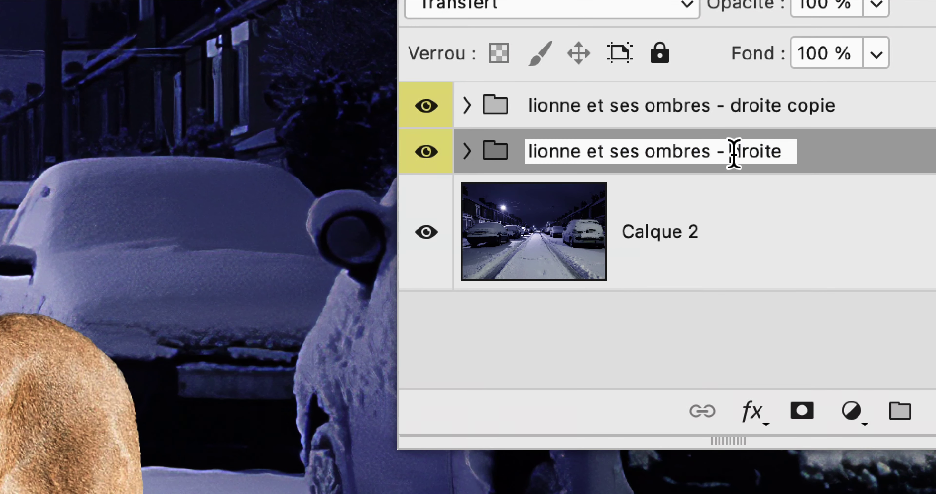
double_click(734, 153)
type("gauche")
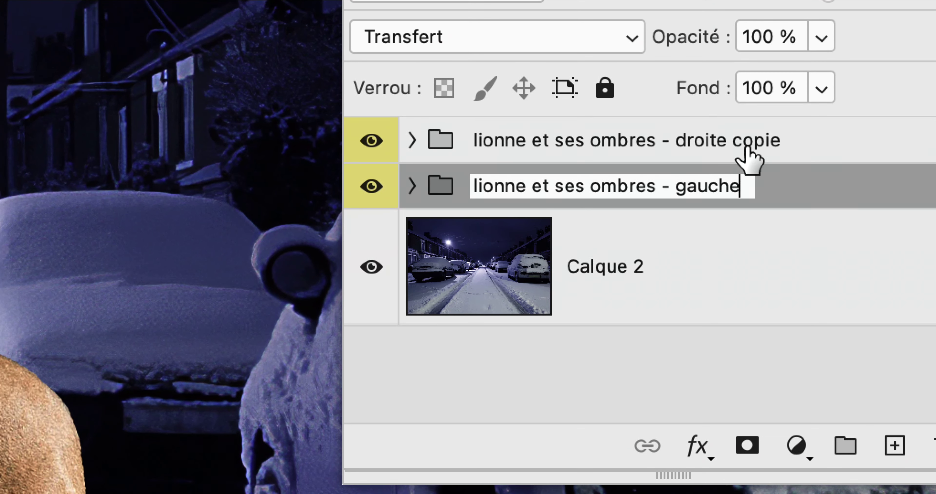
Step: Remove "copie" from the duplicated group's name so that it reads "lionne et ses ombres - droite"
left_click(741, 98)
double_click(738, 98)
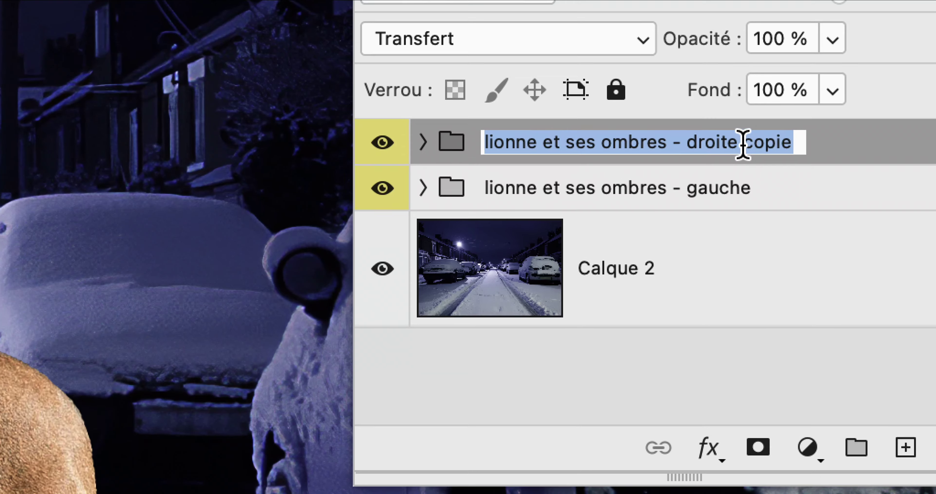
double_click(762, 98)
key("BackSpace")
key("Return")
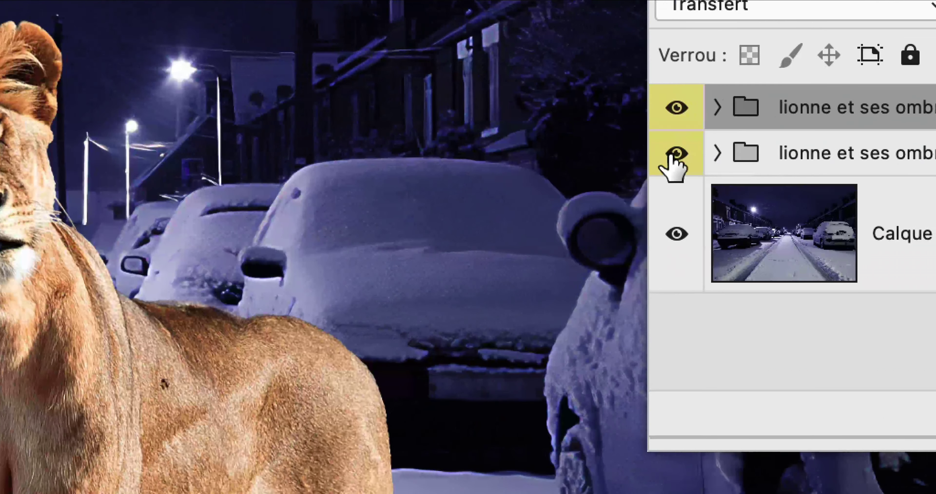
Step: Toggle the visibility of the "gauche" group to check which lioness it contains
left_click(674, 154)
left_click(674, 155)
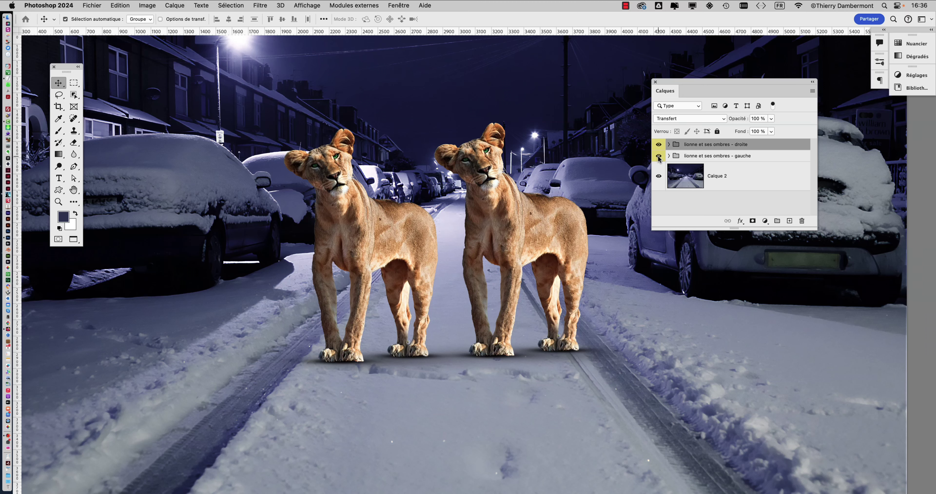
left_click(659, 156)
left_click(659, 156)
left_click_drag(668, 88, 671, 87)
Step: Return to the standard window view, dock Rue neige - 01.psd as a tab beside the other documents and enlarge the shared window
scroll(345, 174, "up", 5)
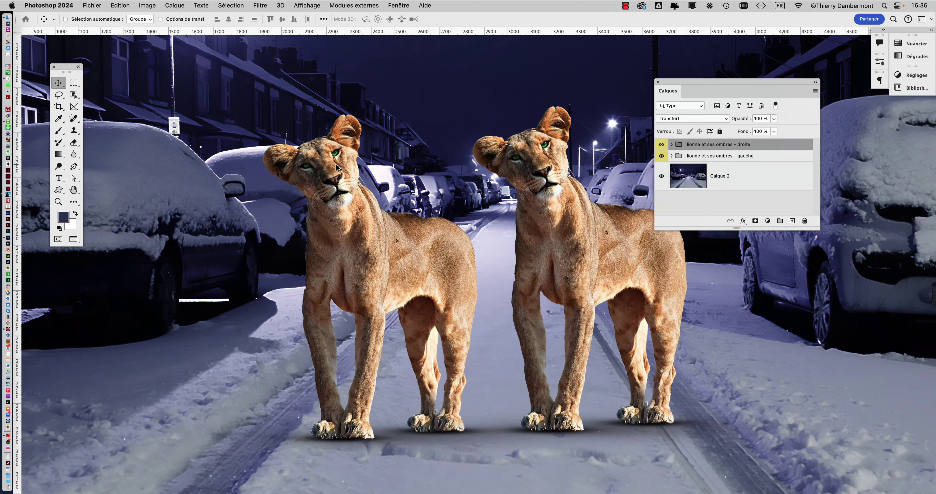
scroll(368, 176, "up", 3)
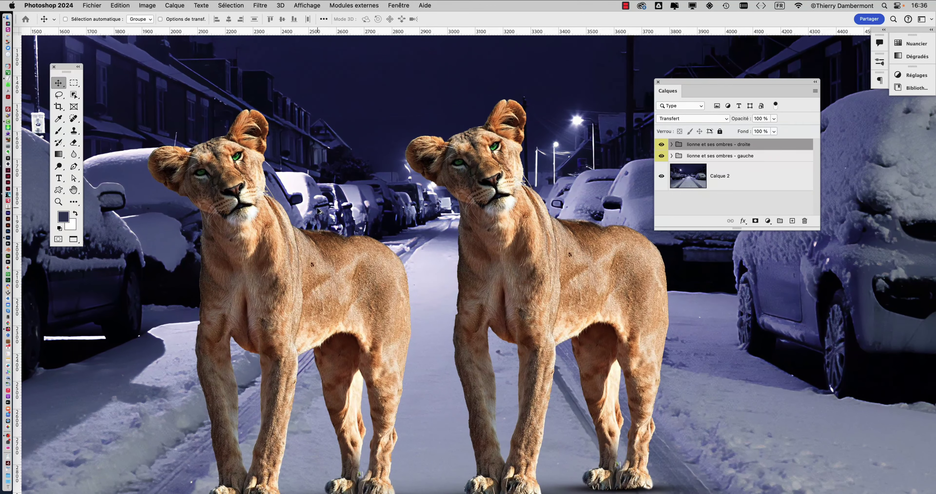
scroll(318, 210, "up", 2)
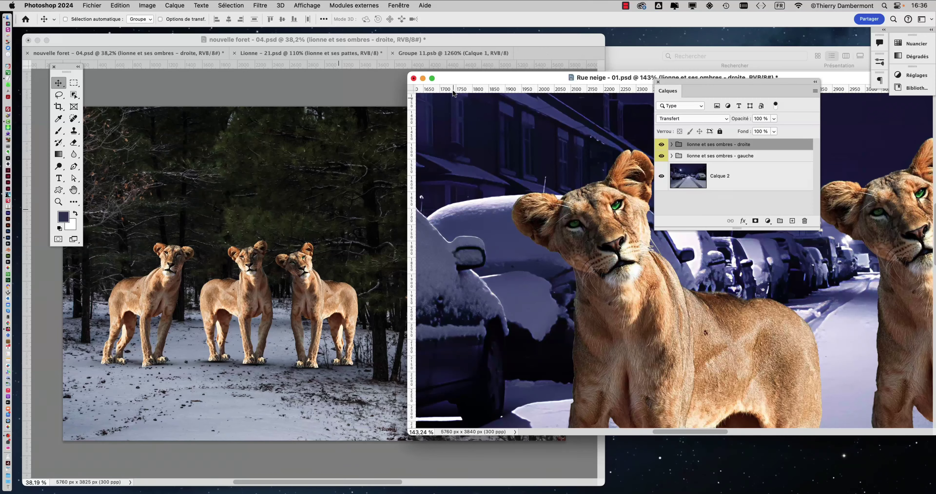
left_click_drag(459, 78, 213, 49)
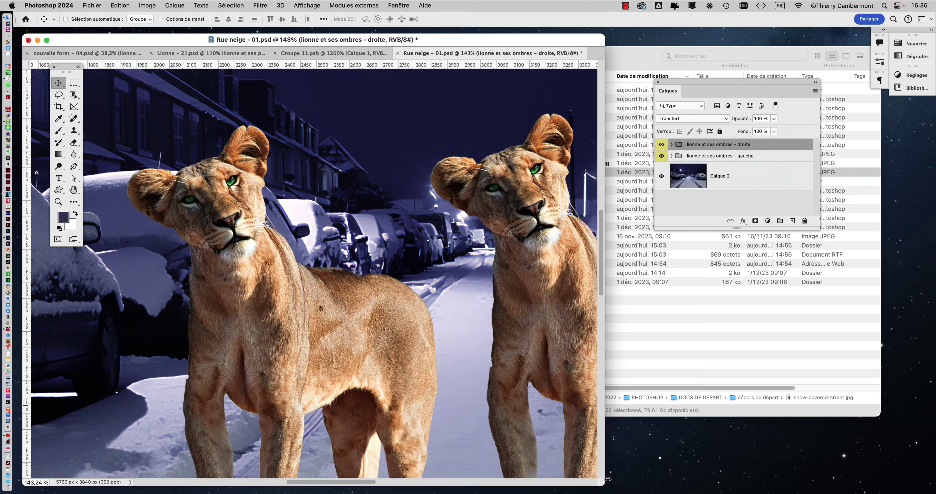
left_click_drag(602, 482, 913, 484)
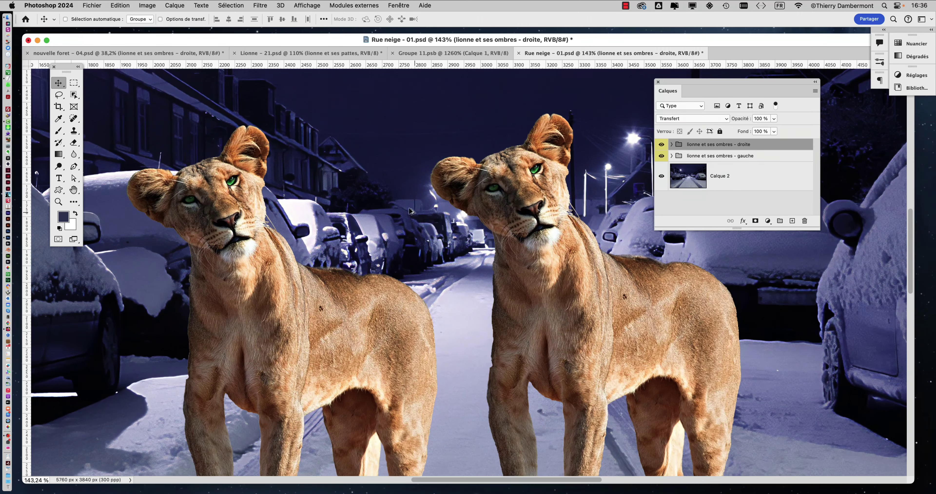
left_click_drag(303, 39, 295, 34)
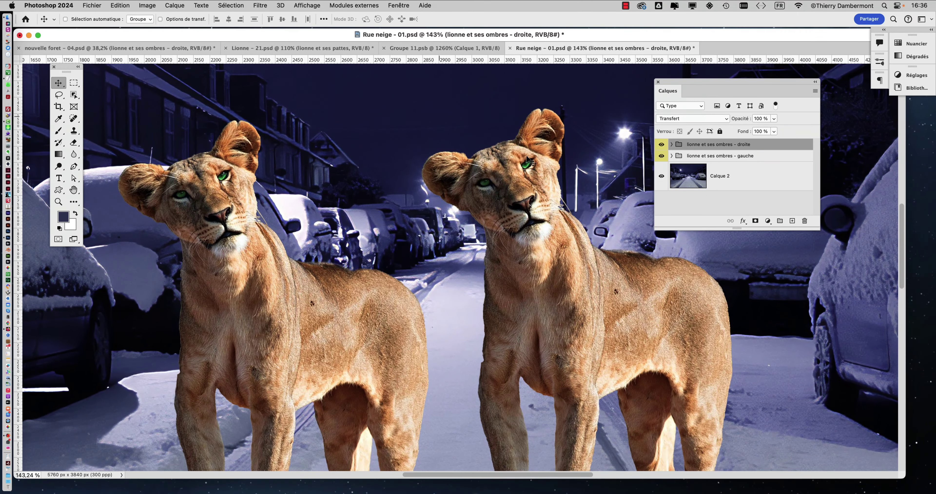
left_click_drag(905, 478, 928, 478)
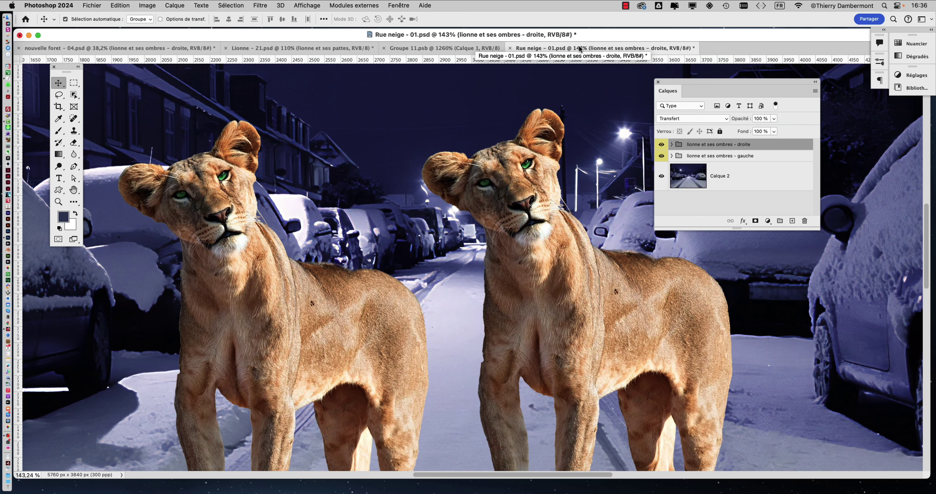
Step: Expand the "droite" lioness group, open its "lionne et ses pattes" smart object for editing and enlarge the document window
left_click(661, 145)
left_click(662, 146)
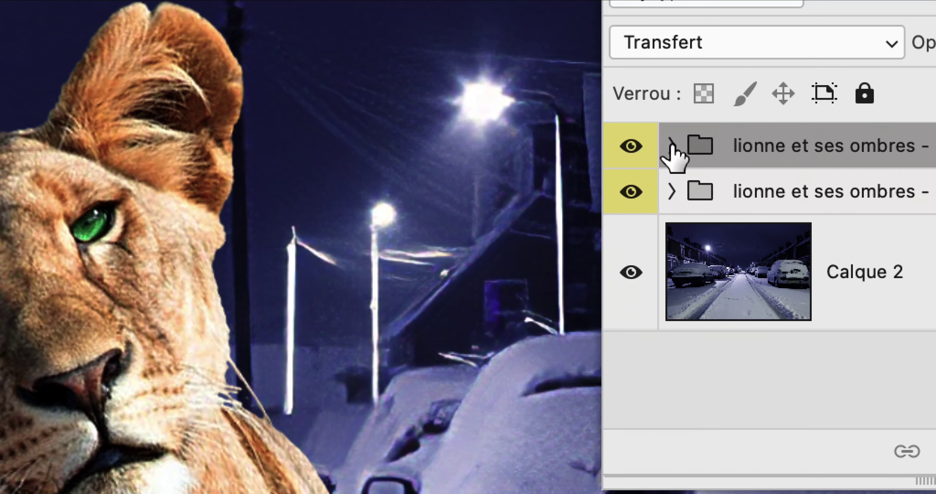
left_click(666, 145)
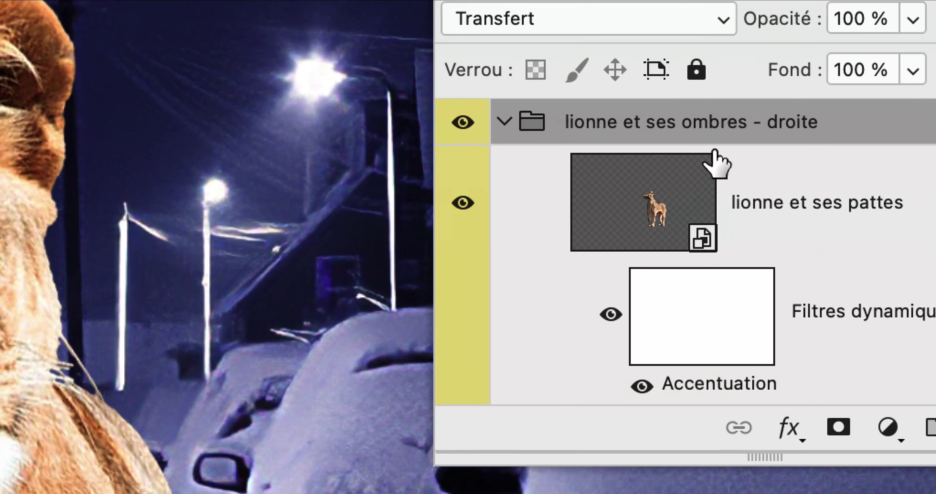
left_click(712, 164)
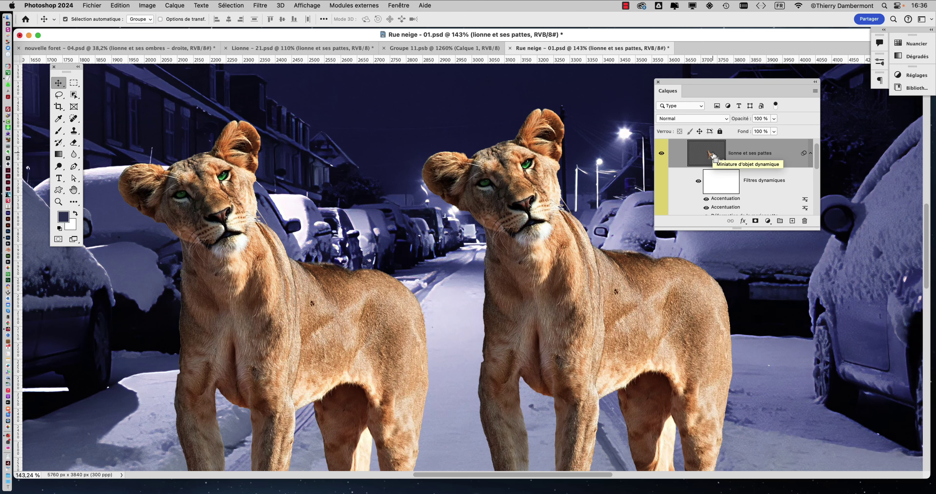
double_click(712, 156)
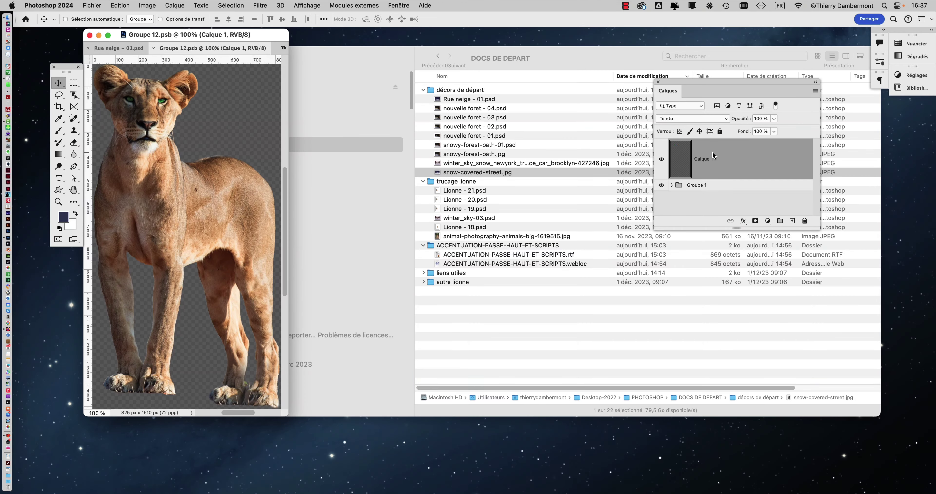
double_click(282, 419)
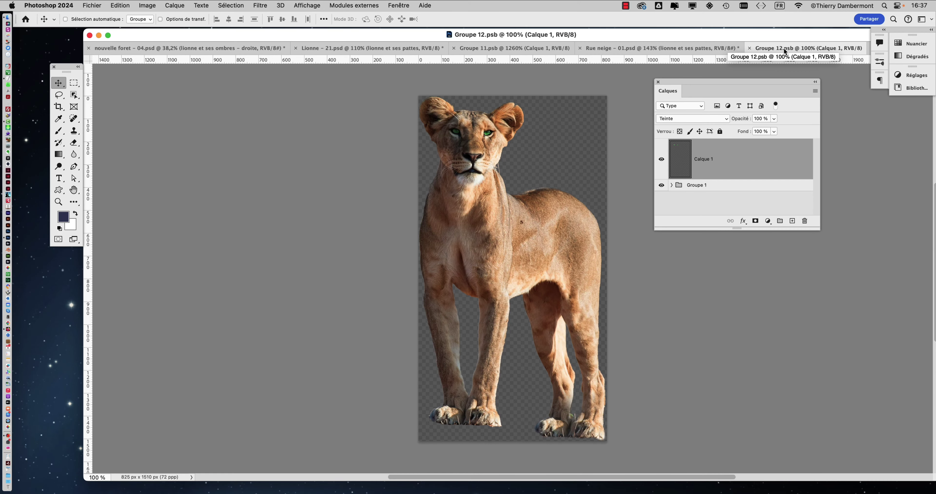
Step: Toggle the visibility of Calque 1 to compare the lioness's eyes with and without the green colouring
scroll(478, 124, "up", 10)
scroll(478, 126, "up", 1)
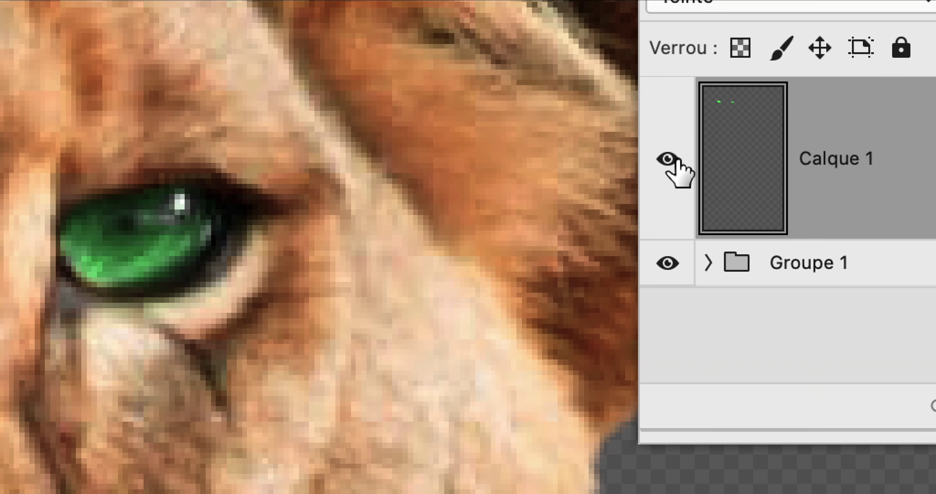
left_click(642, 182)
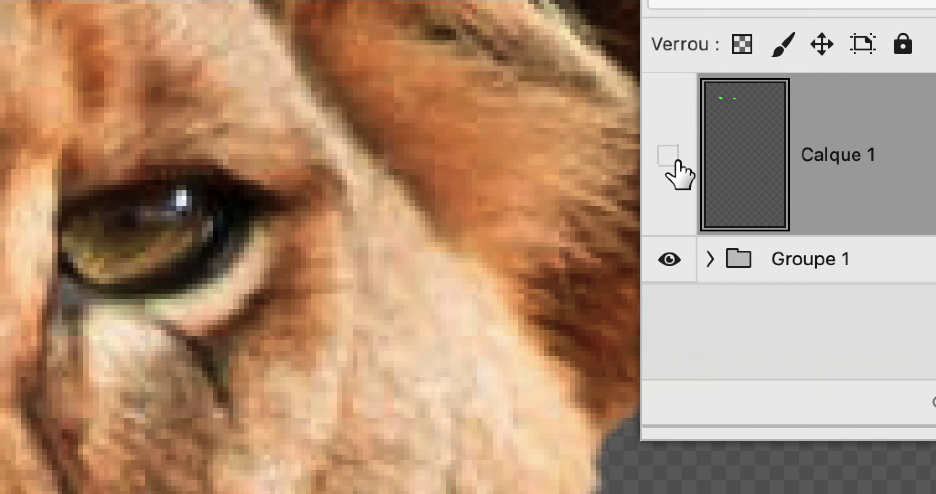
left_click(642, 183)
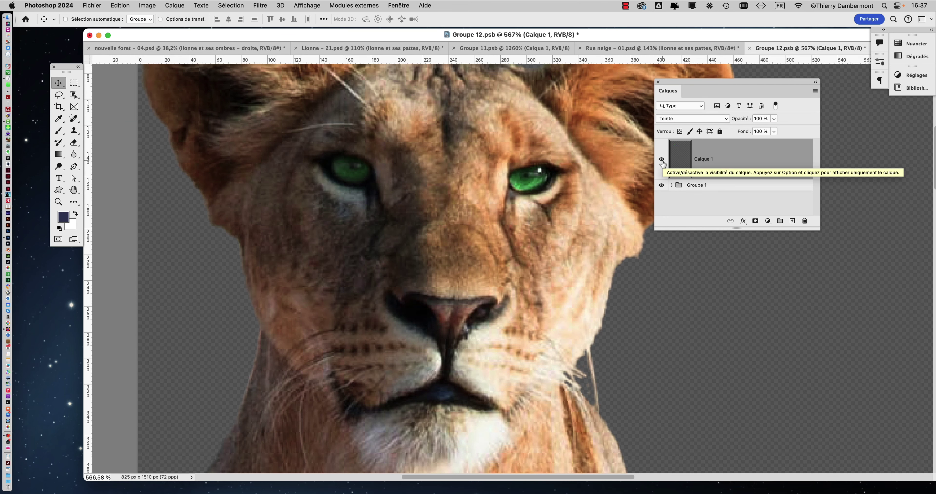
scroll(459, 180, "up", 3)
left_click(662, 160)
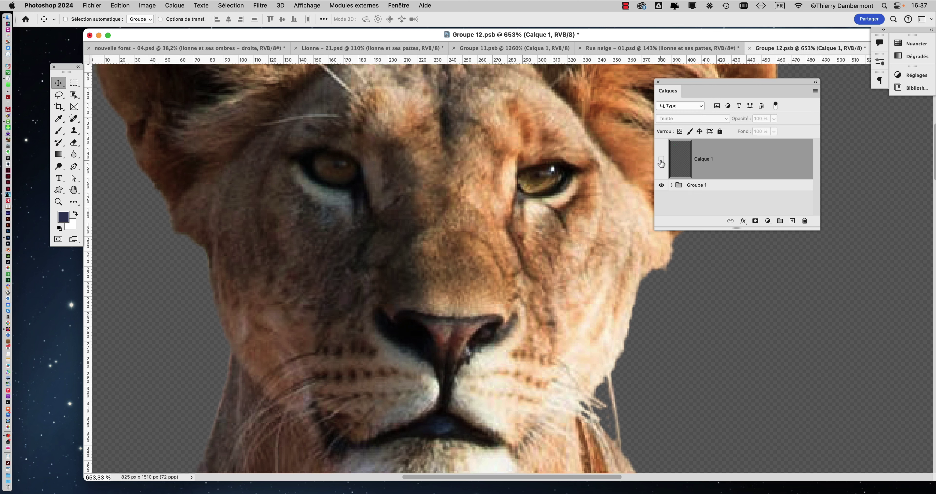
left_click(661, 160)
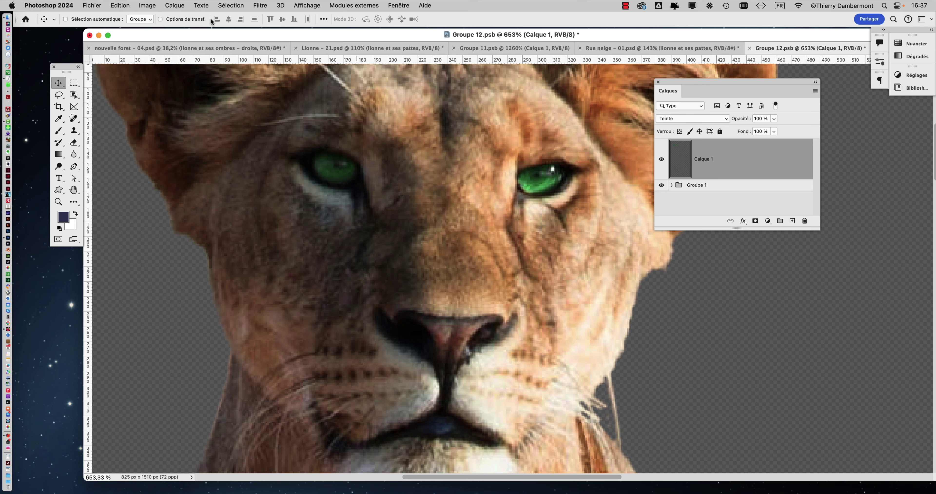
Step: Open the Hue/Saturation adjustment for Calque 1 and move its dialog clear of the lioness's eyes
left_click(150, 5)
mouse_move(160, 31)
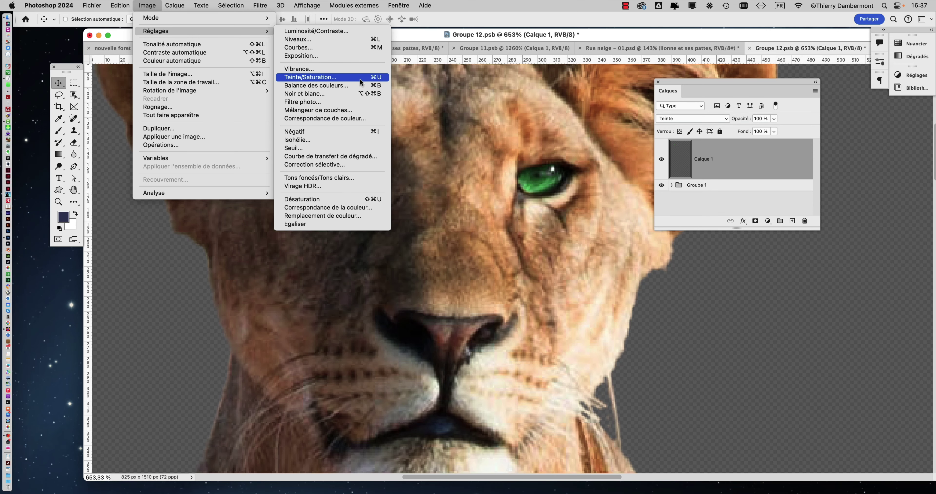
left_click(360, 79)
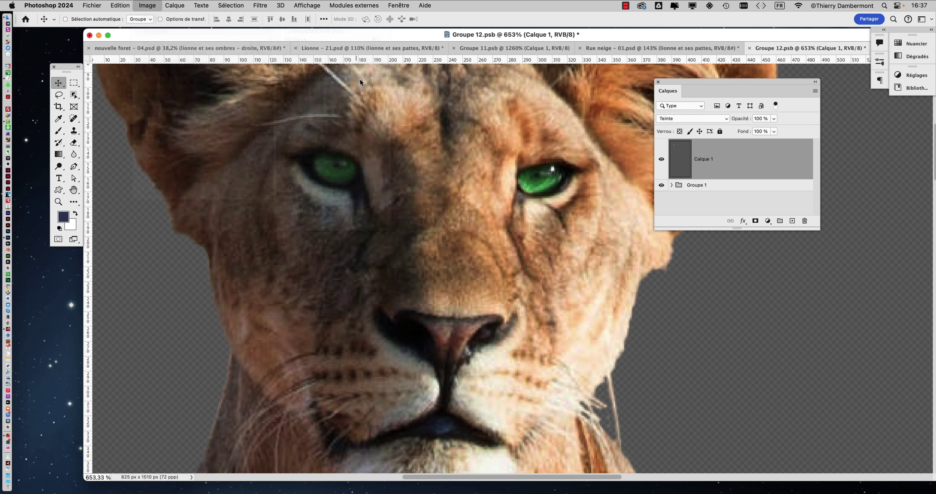
left_click_drag(613, 190, 205, 250)
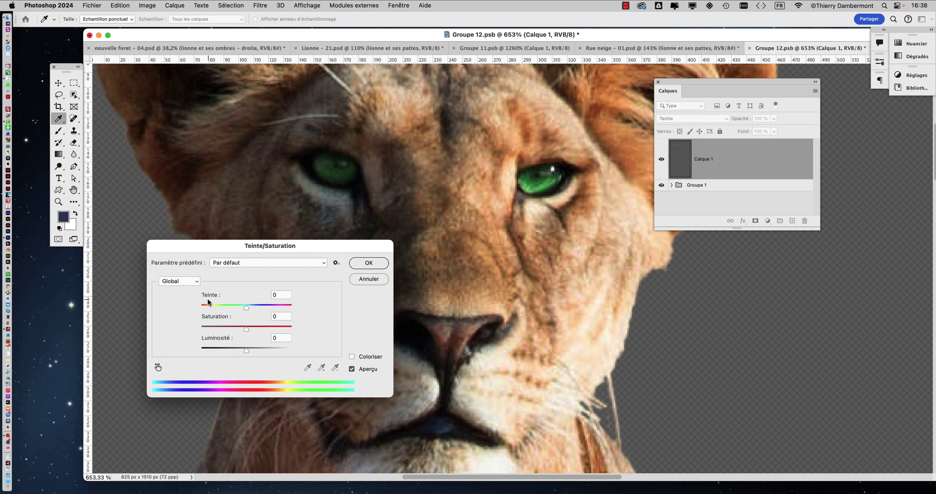
key("alt")
Step: Switch to Firefox, search Google for "hue" and then "hue color", and look through the results for hue charts
left_click(22, 333)
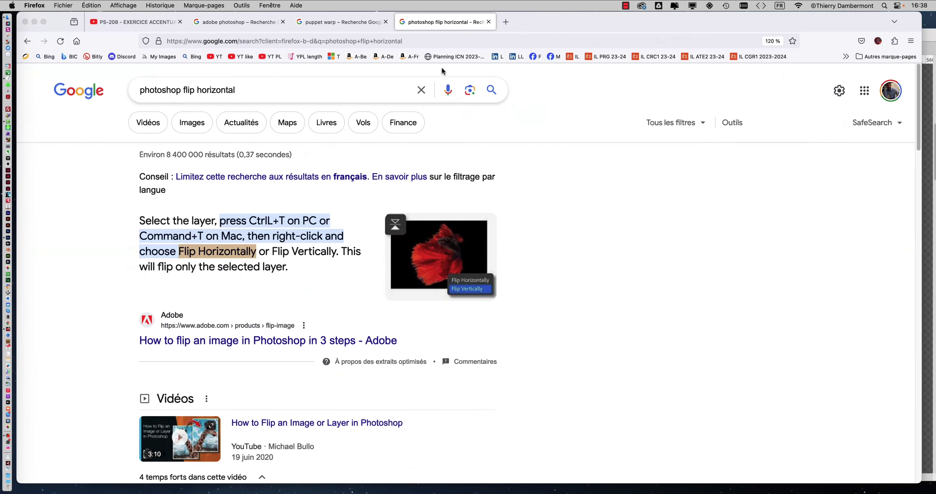
key("super+t")
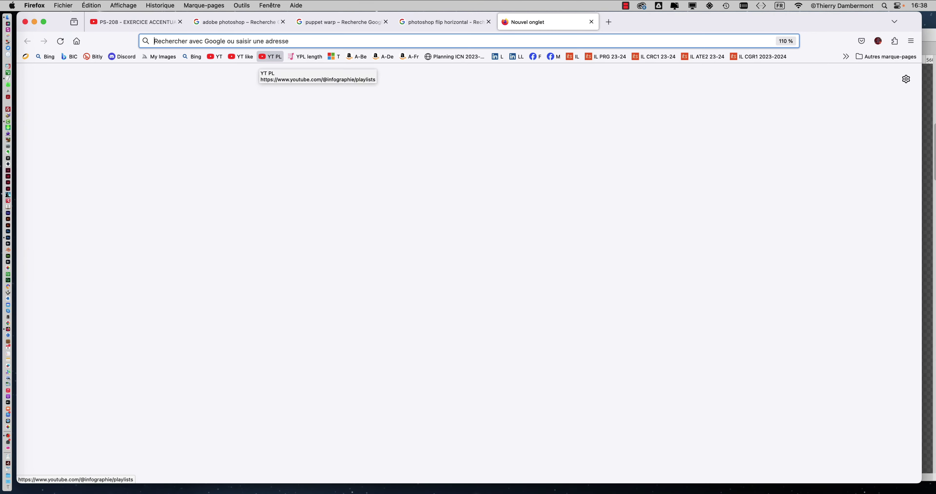
type("hue")
key("Return")
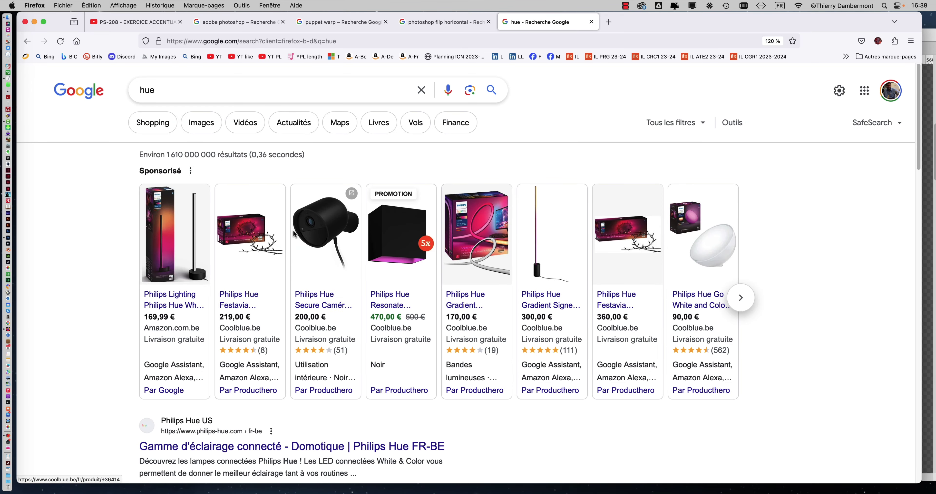
left_click(162, 94)
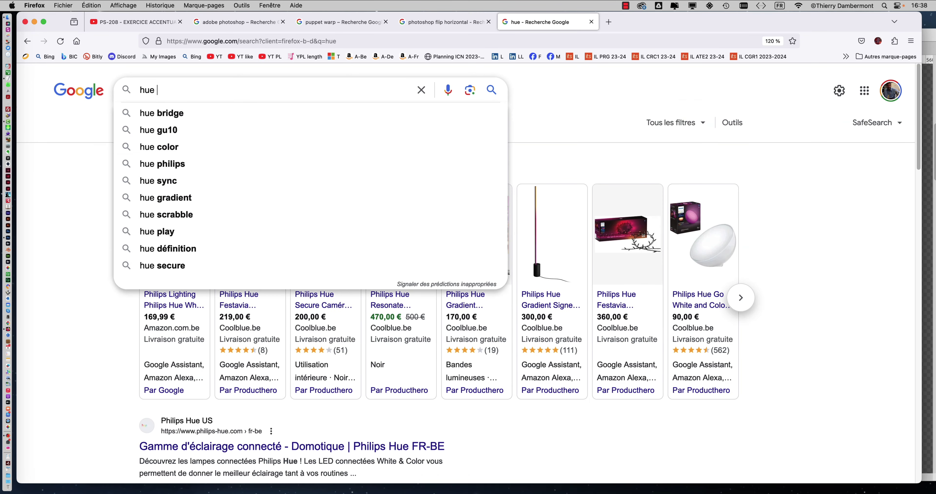
type("color")
key("Return")
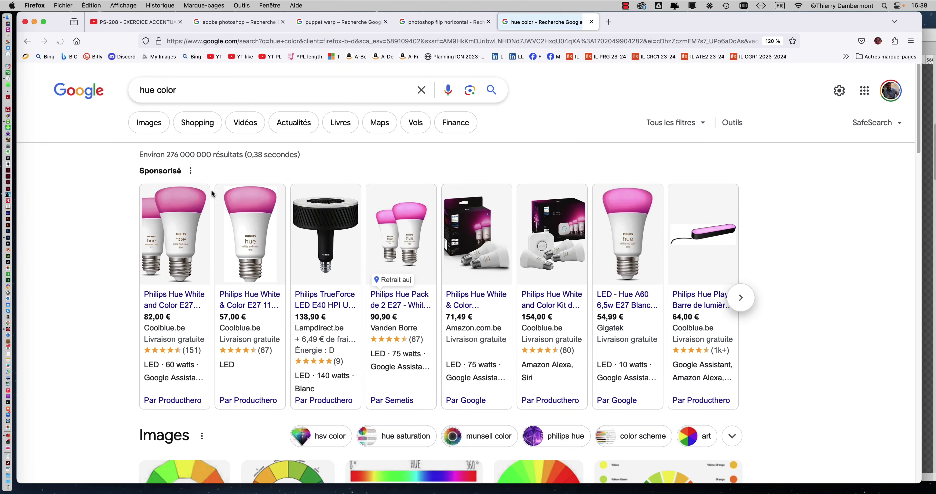
scroll(211, 304, "down", 6)
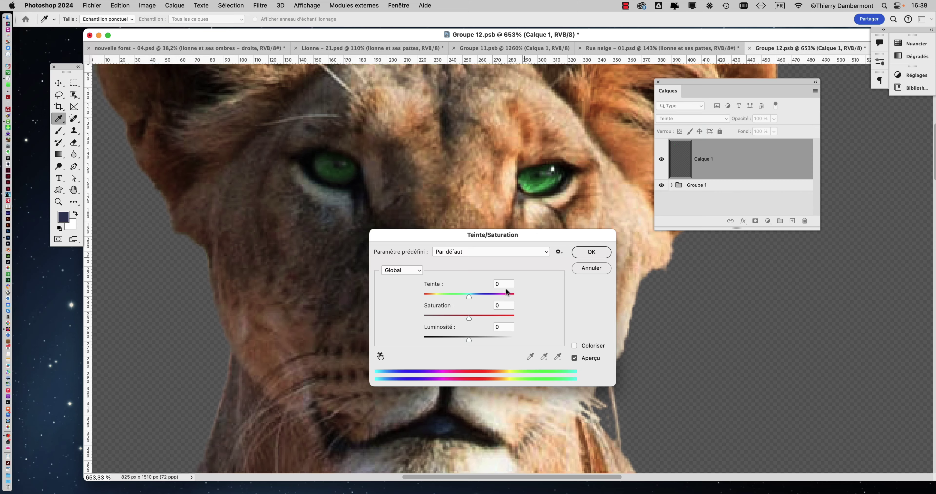
Step: Try a hue of +180 on the eye colour, then a hue of +99 with saturation +43
left_click_drag(508, 294, 472, 302)
left_click_drag(466, 306, 515, 296)
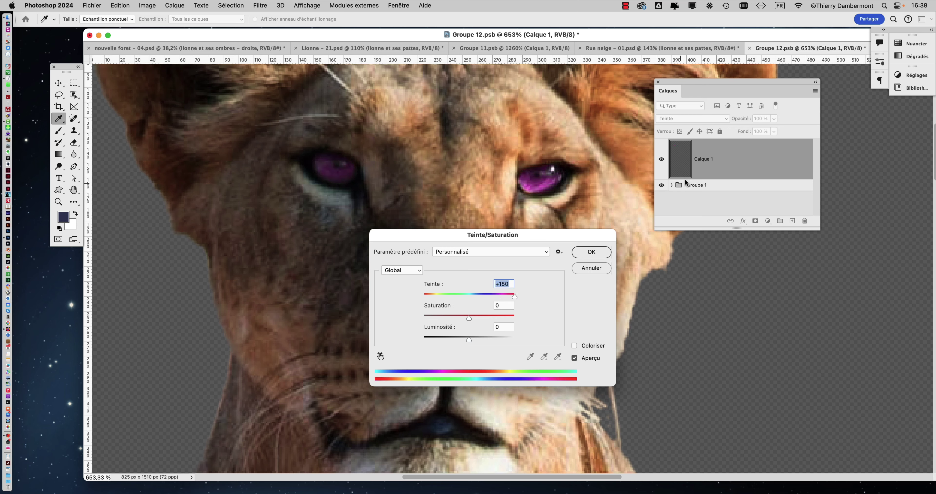
key("alt")
mouse_move(510, 296)
left_mouse_down()
mouse_move(408, 293)
mouse_move(500, 290)
left_mouse_up()
left_click(487, 316)
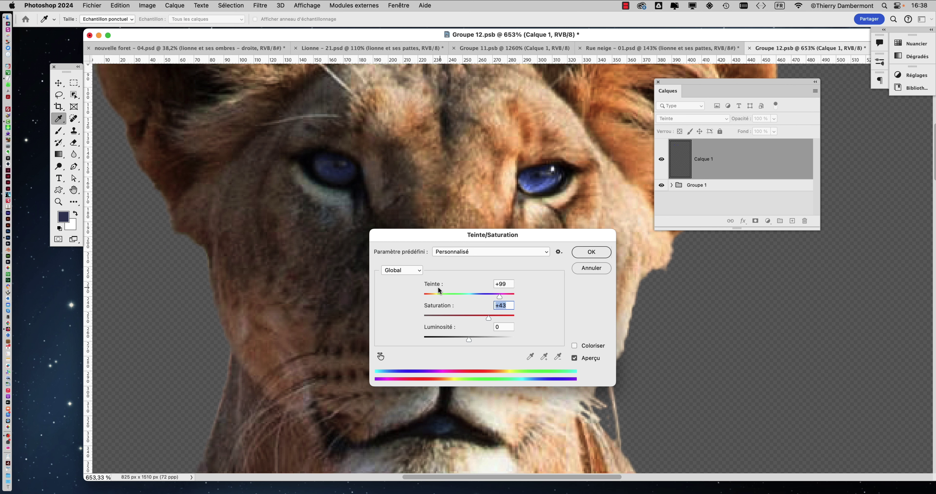
Step: Set the eye colour's hue to -138 and saturation to +90, and apply the Hue/Saturation adjustment
mouse_move(429, 292)
left_mouse_down()
mouse_move(520, 299)
mouse_move(420, 291)
mouse_move(433, 291)
left_mouse_up()
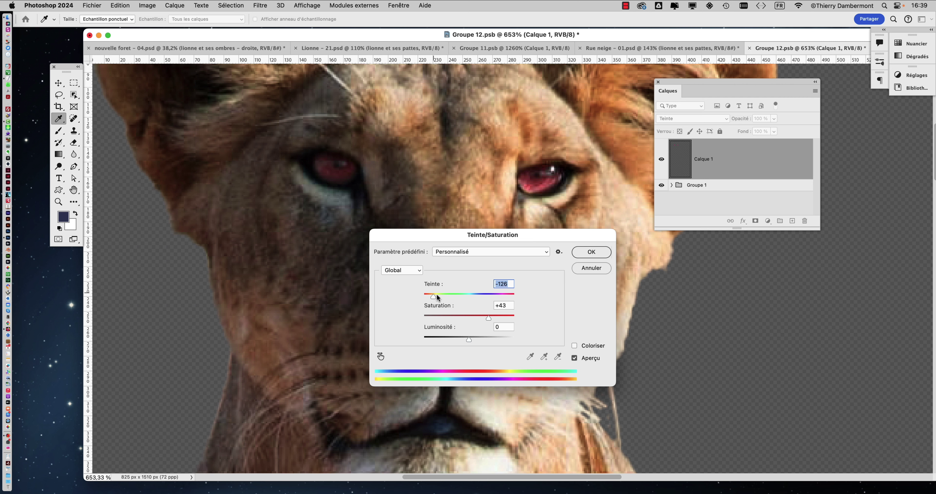
left_click_drag(488, 318, 510, 316)
mouse_move(430, 294)
left_mouse_down()
mouse_move(442, 294)
mouse_move(430, 293)
left_mouse_up()
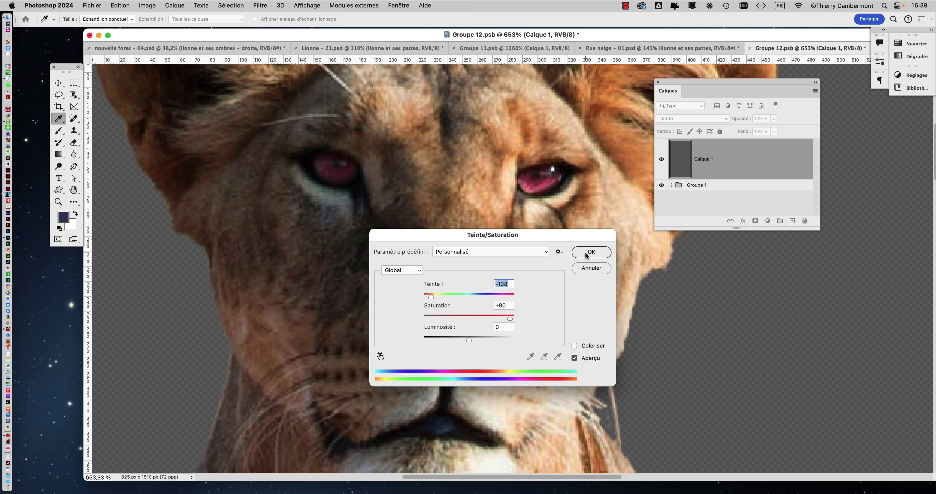
left_click(586, 252)
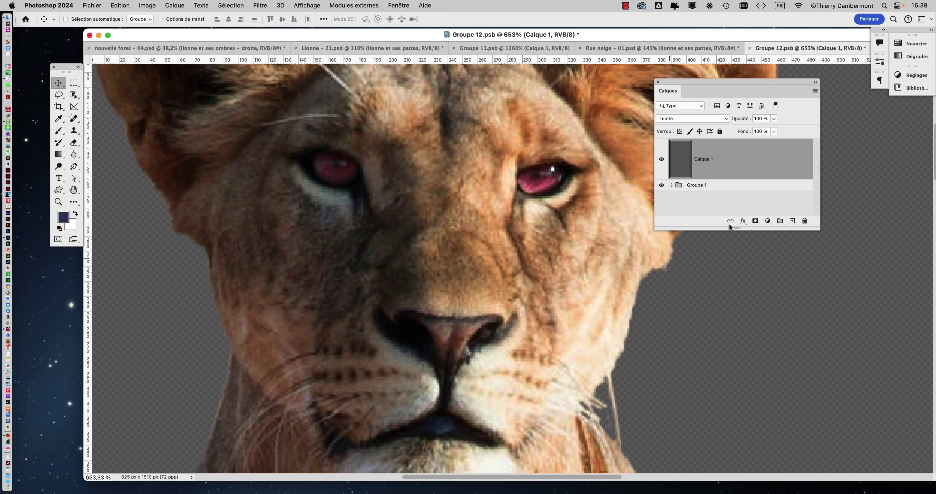
Step: Lengthen the Layers panel and preview alternative blend modes on Calque 1, such as Différence and Lumière linéaire
left_click_drag(816, 229, 816, 264)
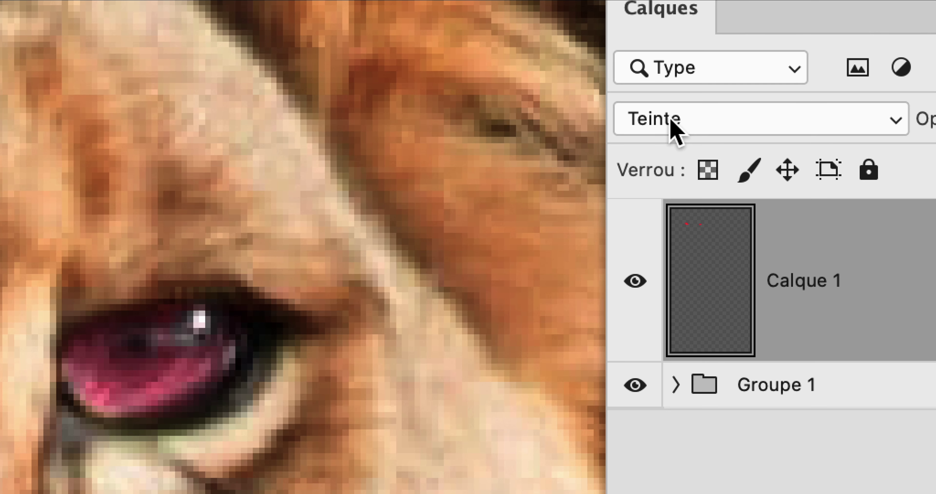
left_click(670, 120)
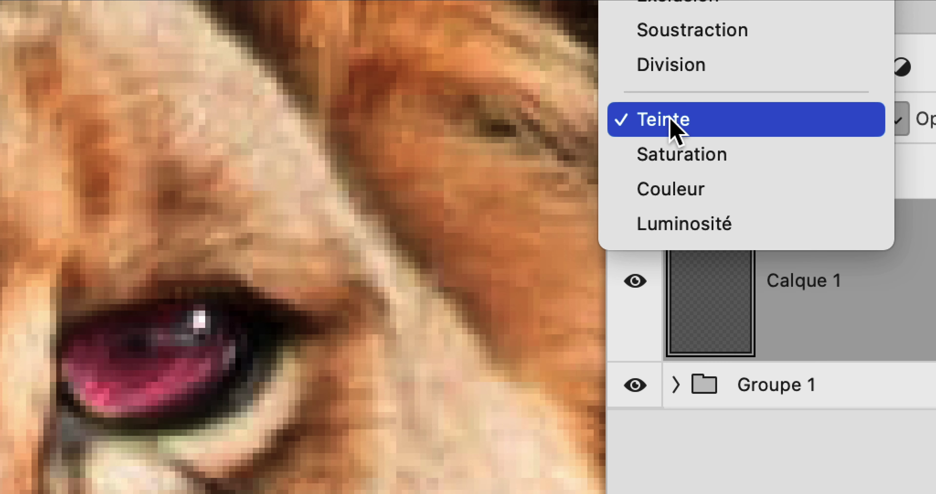
left_click(671, 122)
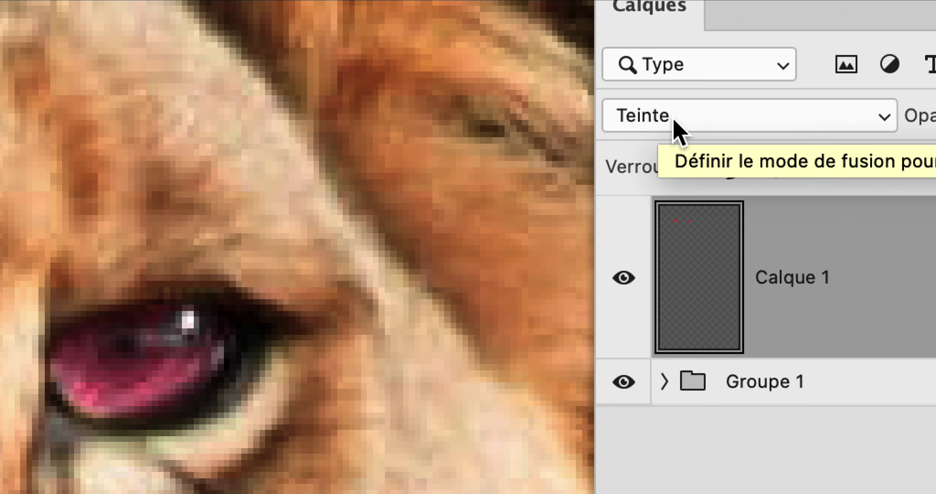
left_click(673, 120)
scroll(673, 118, "up", 5)
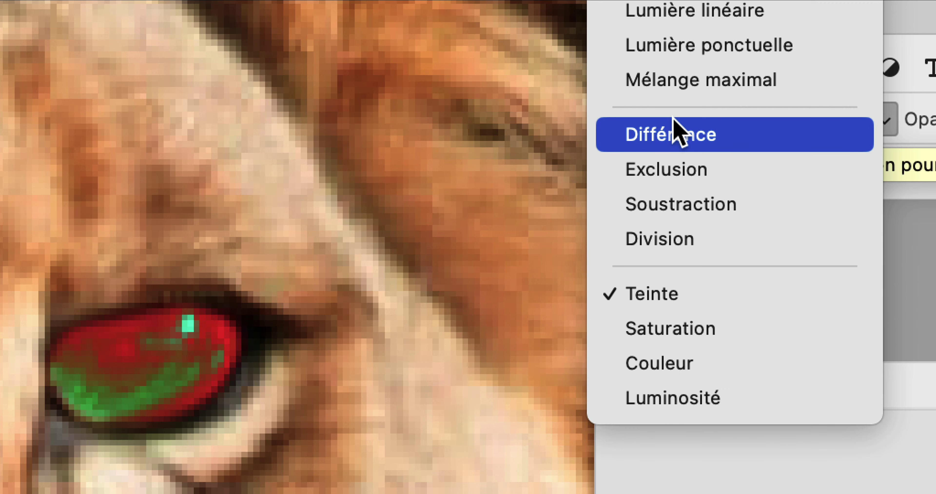
scroll(674, 119, "up", 1)
scroll(673, 120, "up", 4)
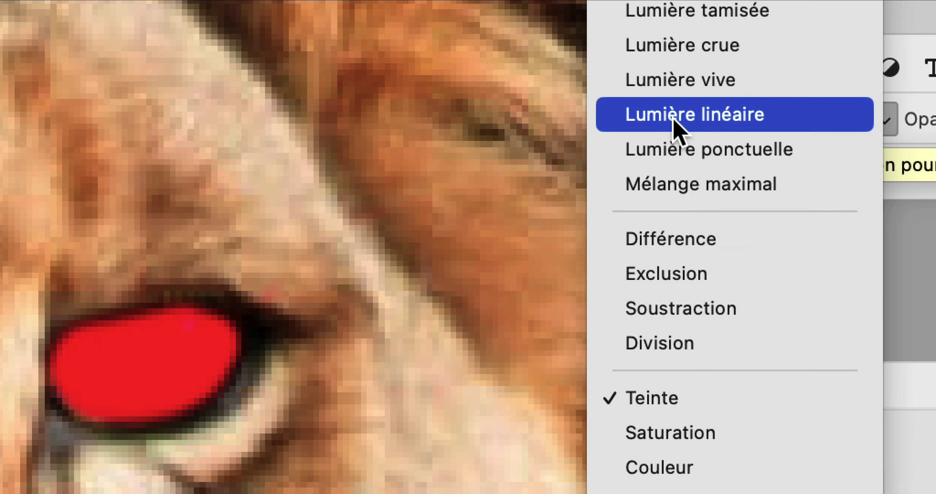
scroll(674, 118, "up", 2)
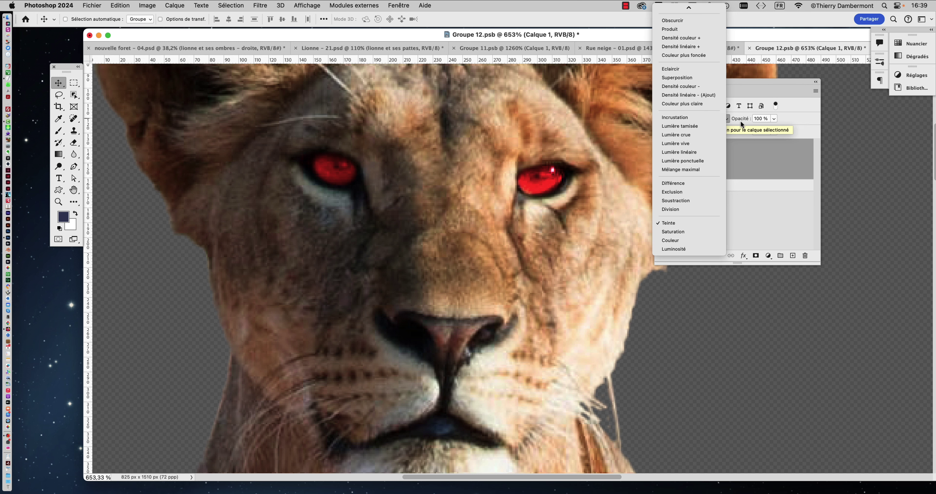
left_click(795, 82)
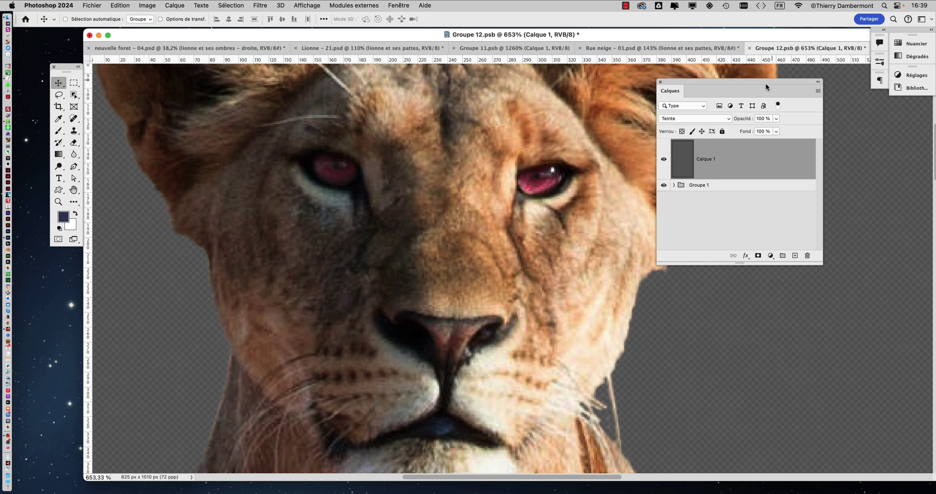
Step: Set Calque 1's blend mode to Incrustation and lower its opacity to 68%
left_click(693, 118)
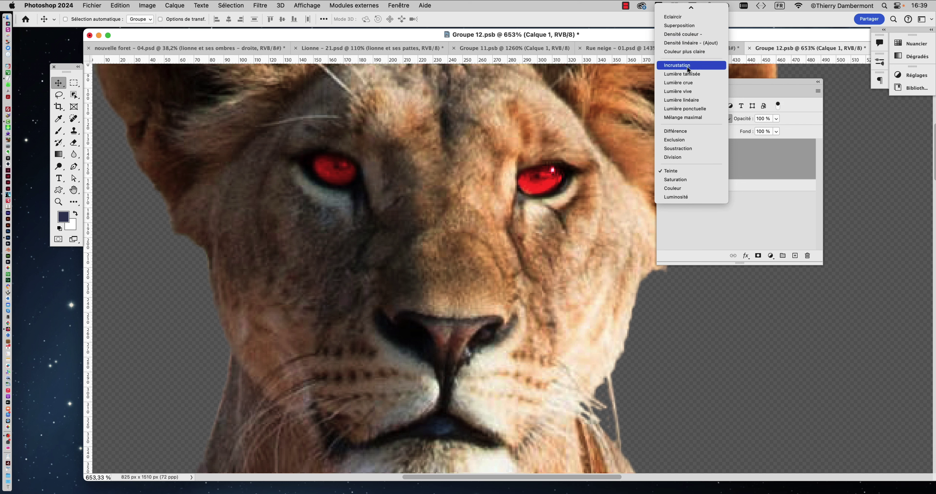
left_click(687, 66)
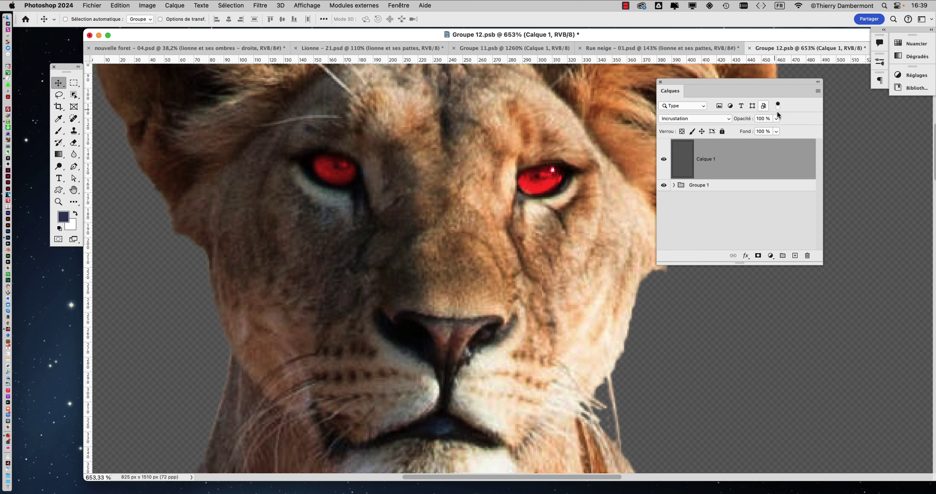
left_click(776, 119)
left_click_drag(776, 130, 767, 130)
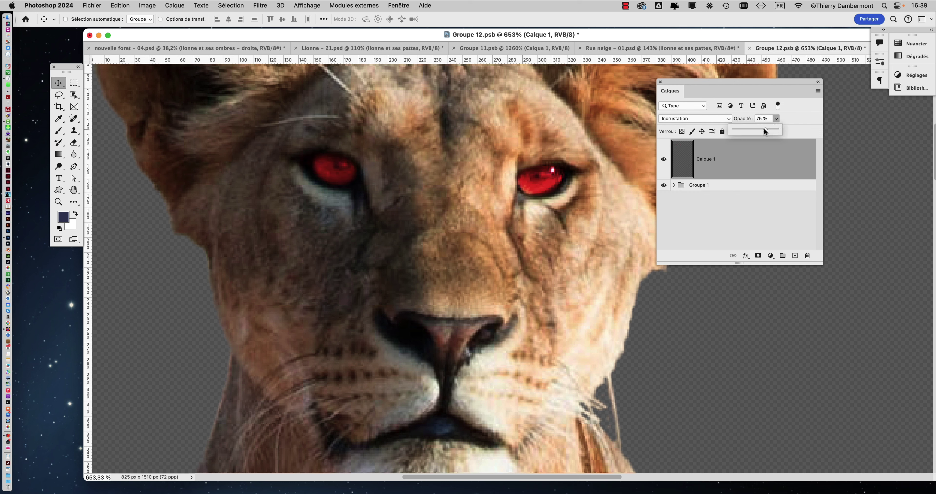
left_click(711, 174)
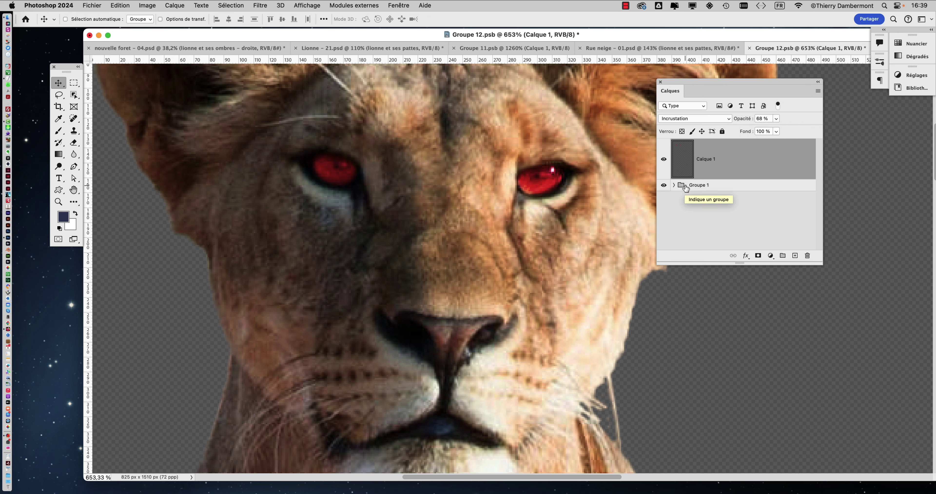
Step: Return to Rue neige - 01.psd, move the Layers panel off the right lioness and hide the "lionne et ses ombres - droite" group
scroll(441, 169, "down", 4)
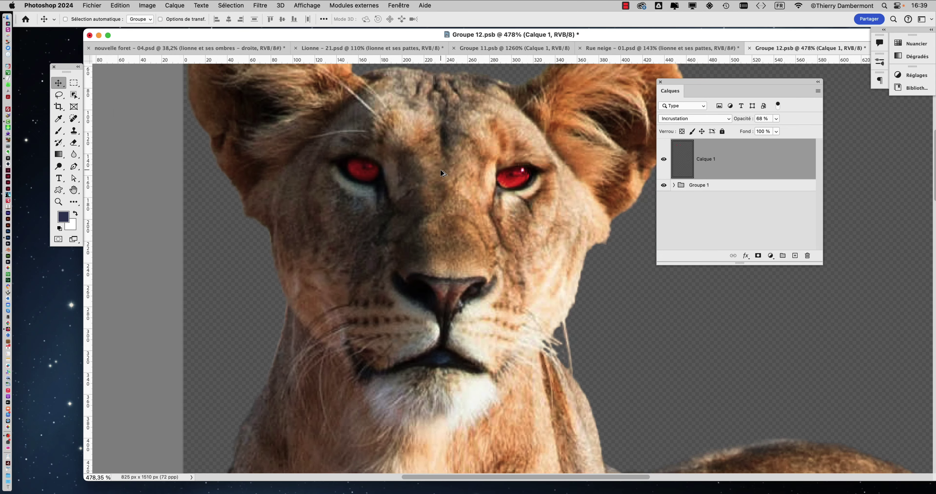
scroll(440, 171, "down", 1)
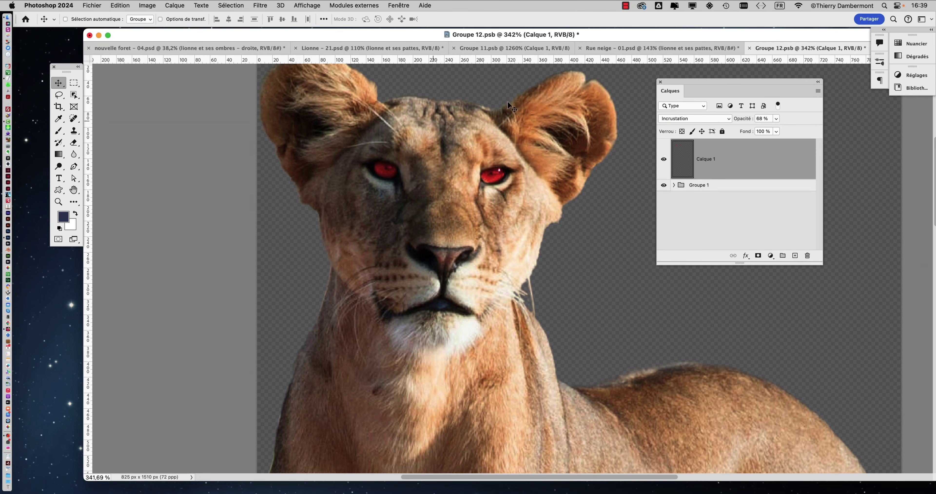
left_click(665, 48)
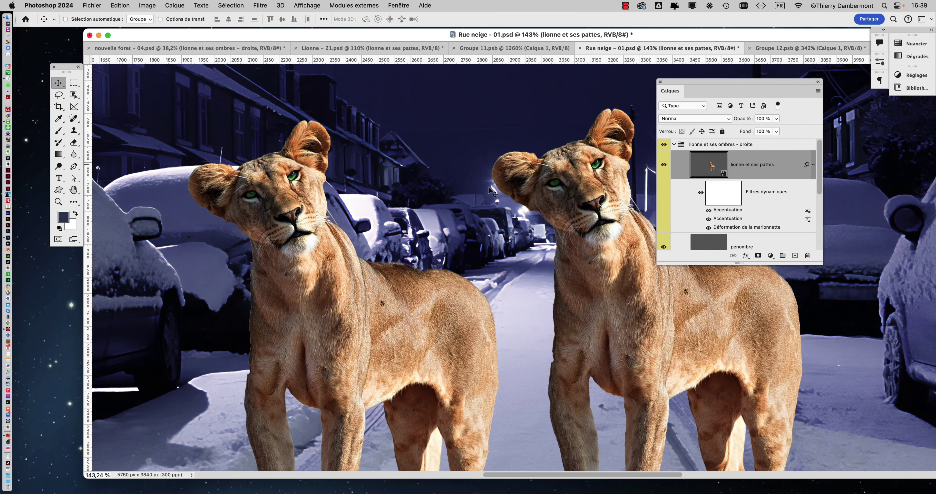
left_click_drag(695, 80, 753, 99)
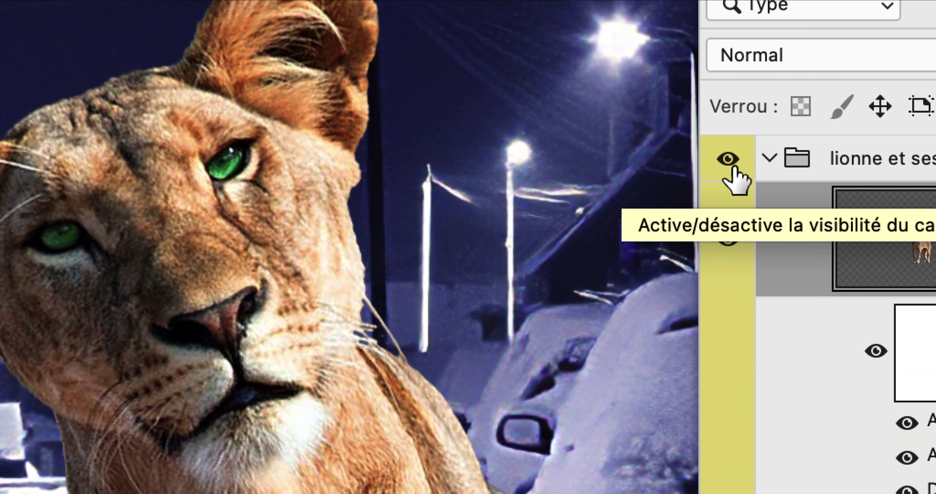
left_click(734, 168)
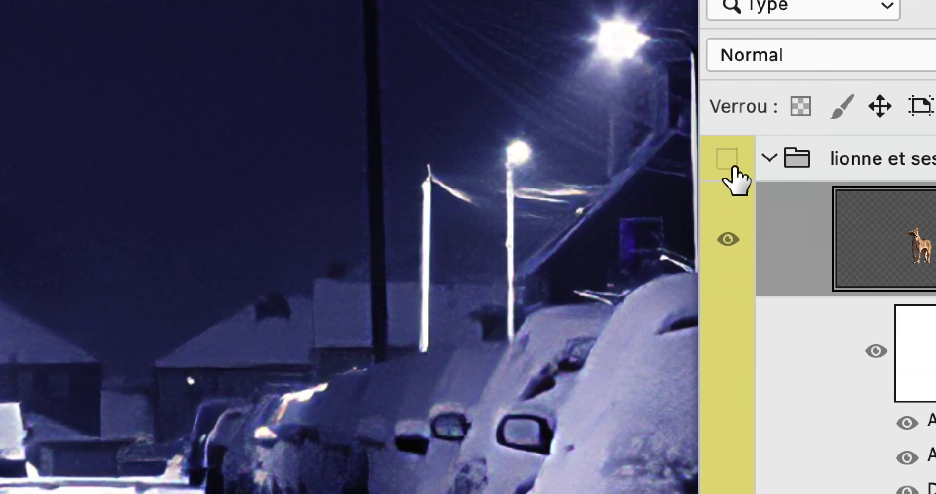
Step: Show the "lionne et ses ombres - droite" group again, and save and close the Groupe 12.psb smart object
left_click(733, 168)
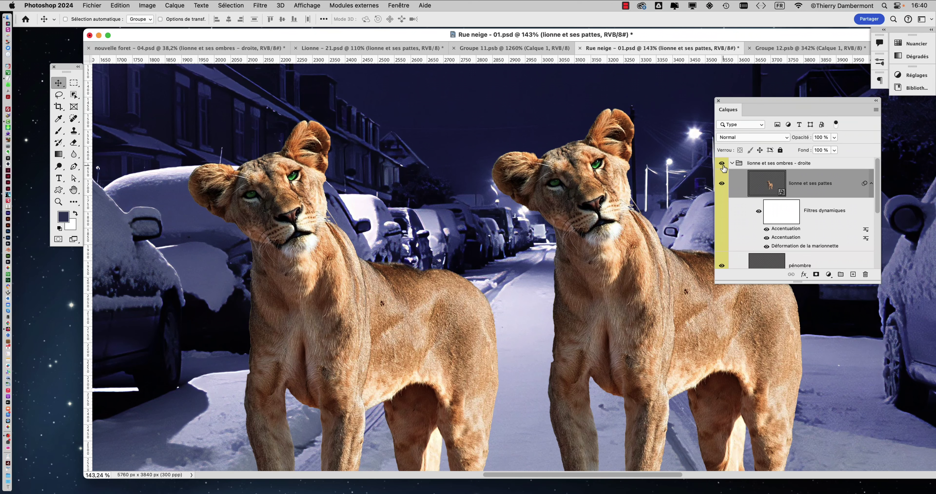
left_click(779, 48)
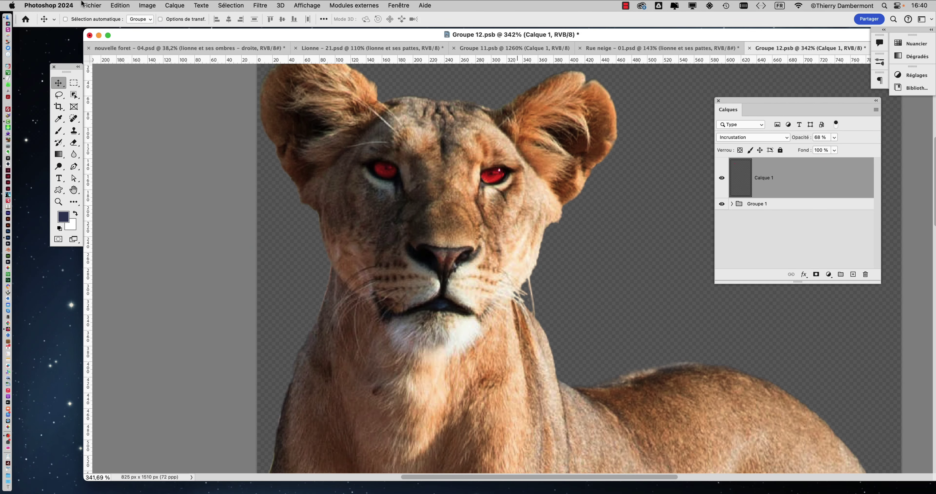
left_click(91, 5)
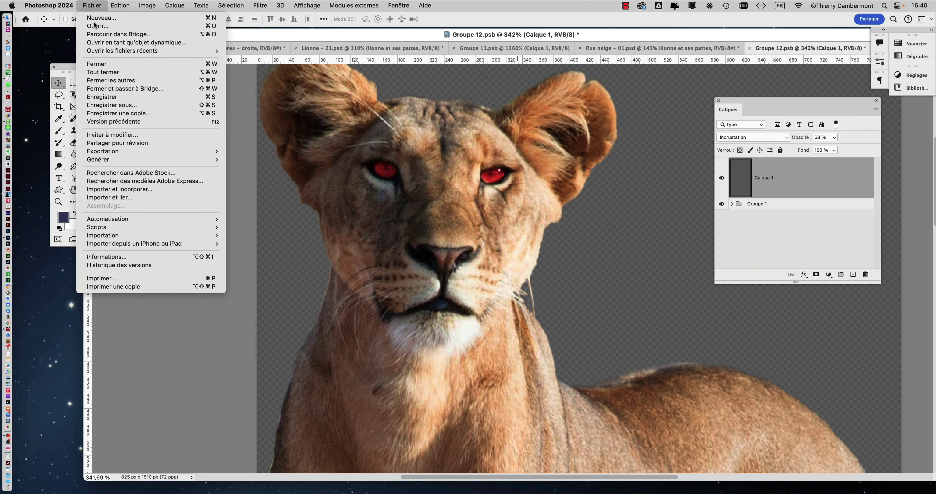
left_click(119, 98)
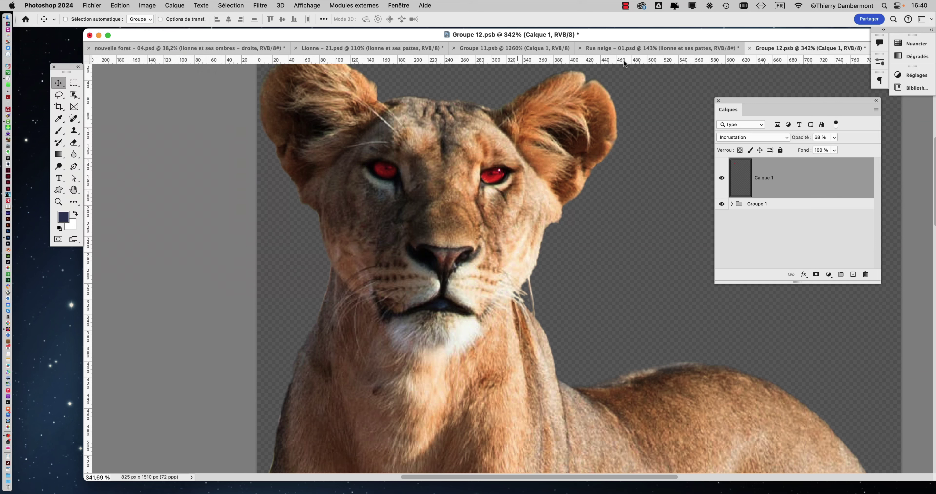
left_click(659, 51)
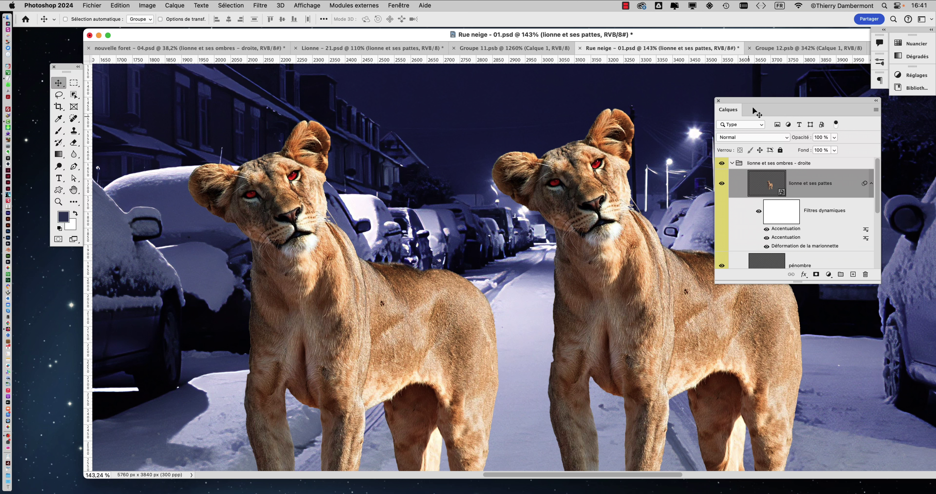
left_click(763, 48)
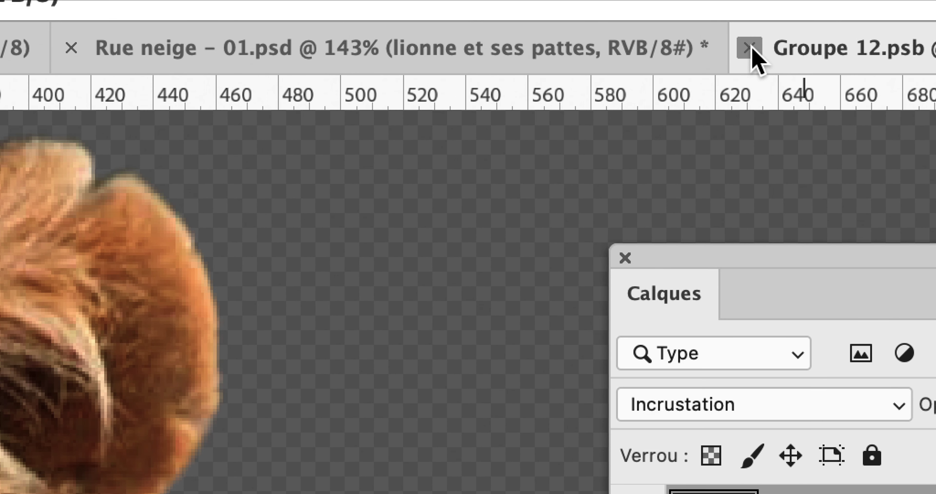
left_click(750, 47)
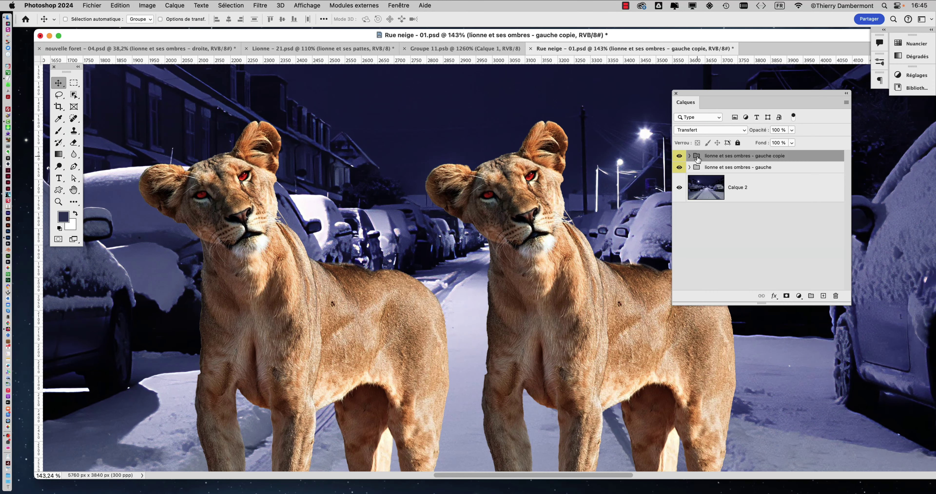
Step: In the "lionne et ses ombres - gauche copie" group, duplicate the "lionne et ses pattes" smart object with Nouvel objet dynamique par Copier
left_click(679, 156)
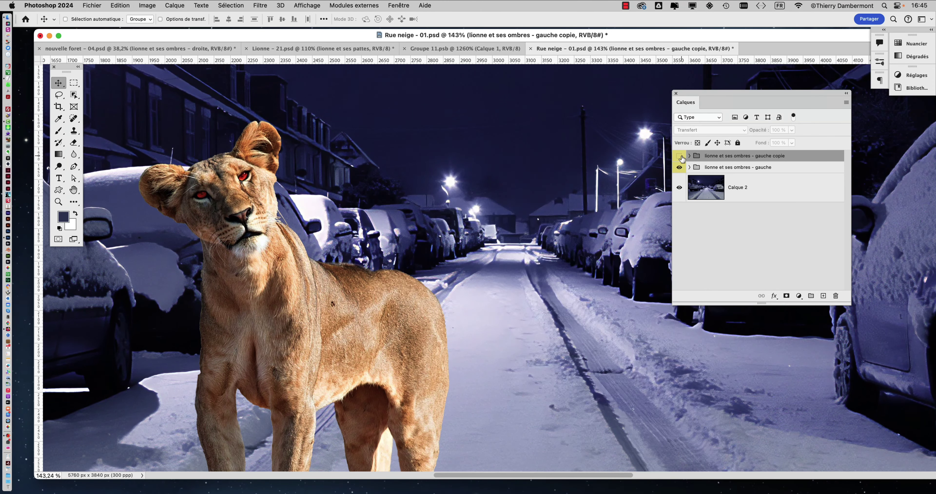
left_click(679, 156)
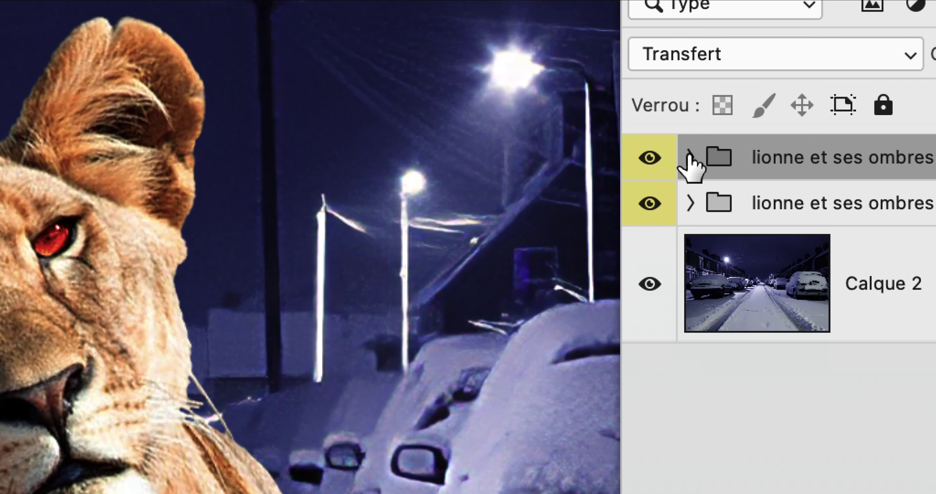
left_click(690, 159)
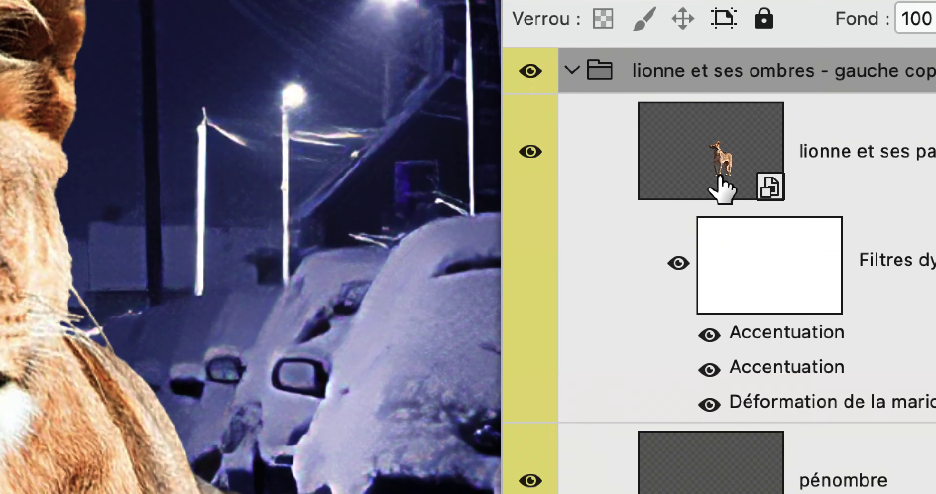
left_click(846, 274)
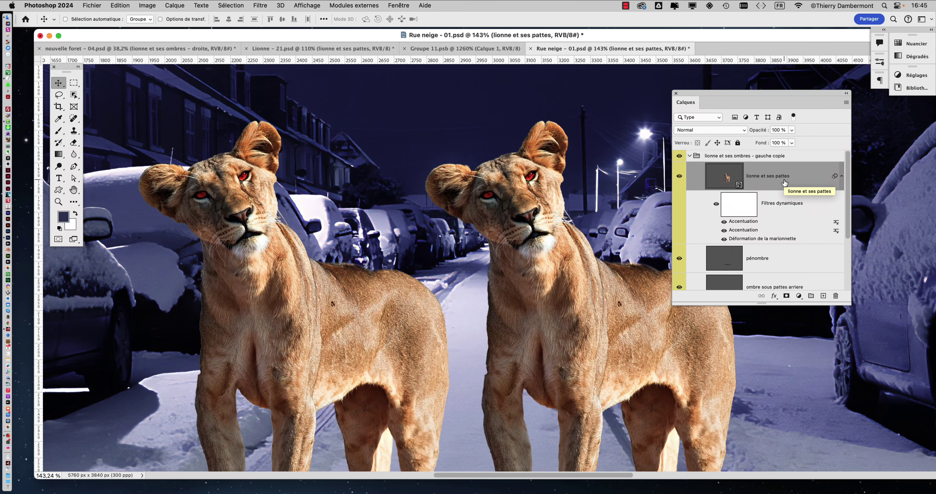
key("super")
left_click(175, 5)
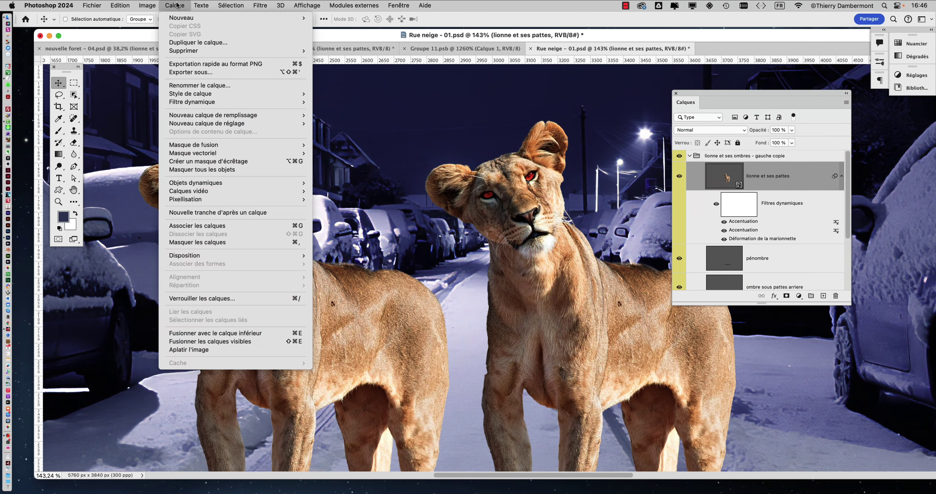
mouse_move(199, 184)
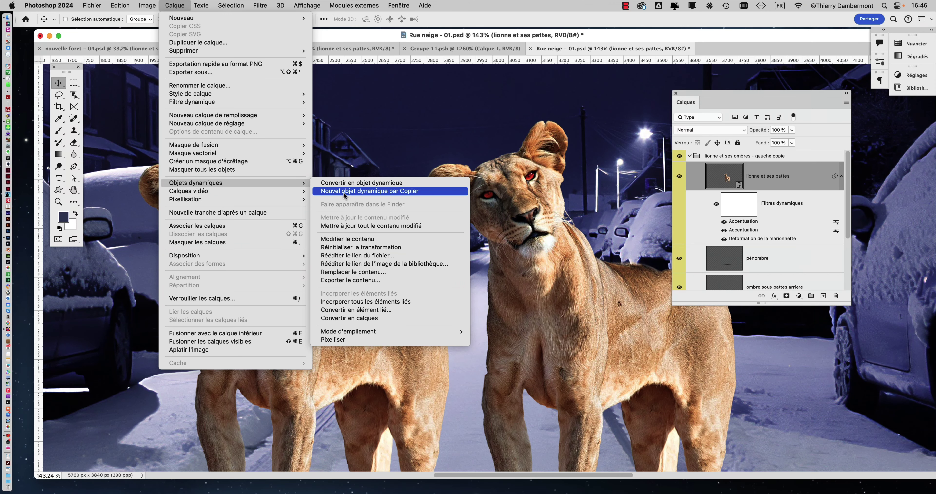
left_click(344, 191)
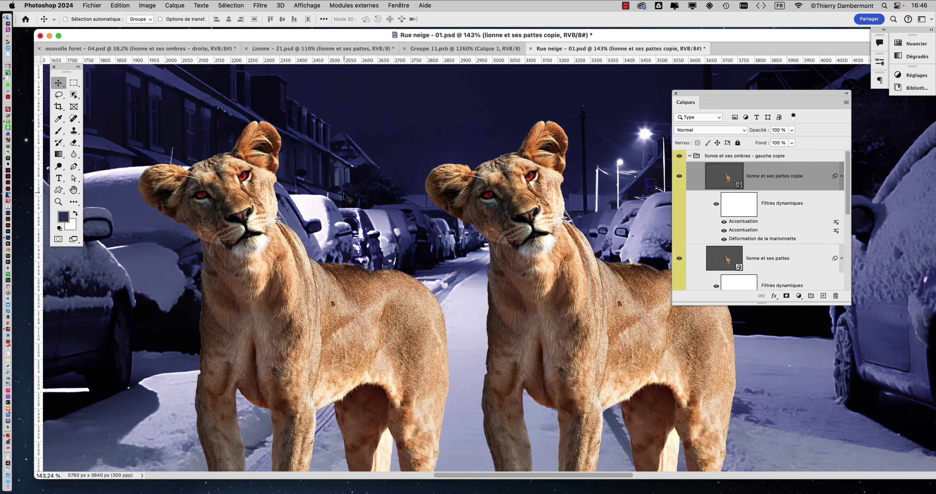
Step: Move and enlarge the Layers panel to compare the copied lioness smart object with the original "lionne et ses pattes" layer
left_click_drag(692, 94, 647, 71)
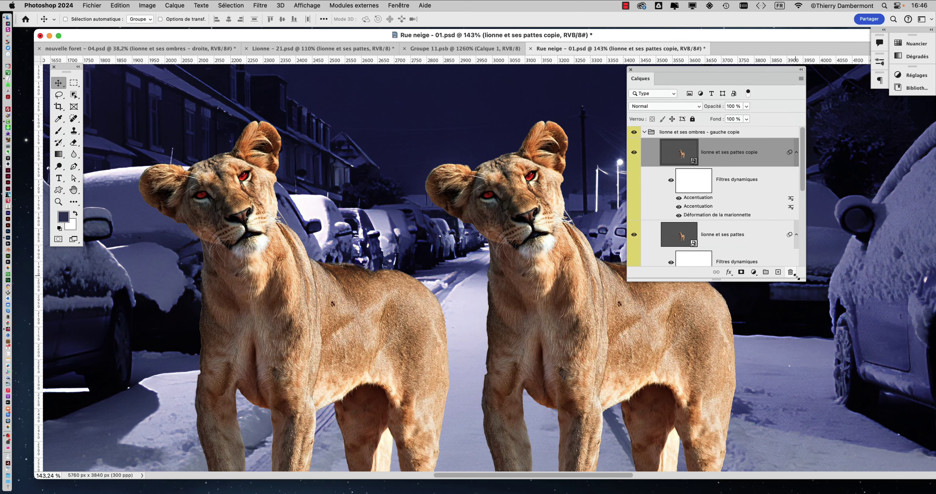
left_click_drag(805, 282, 871, 415)
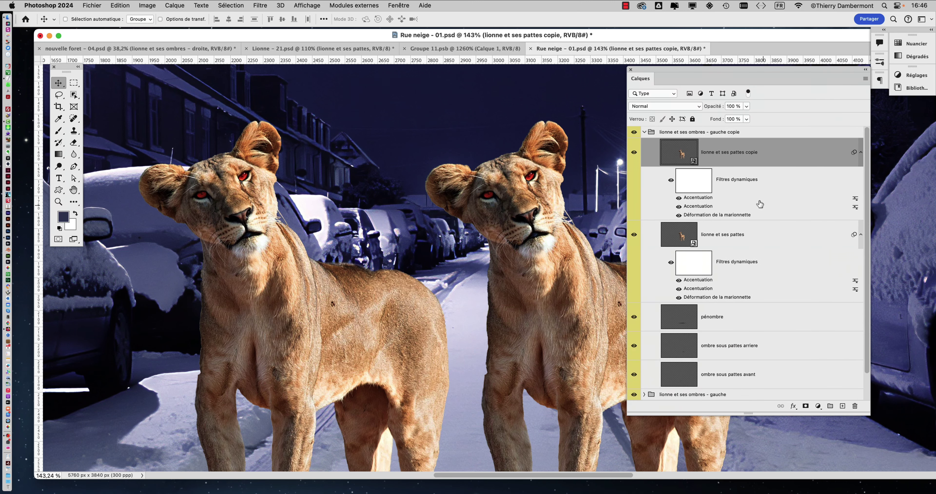
left_click(727, 241)
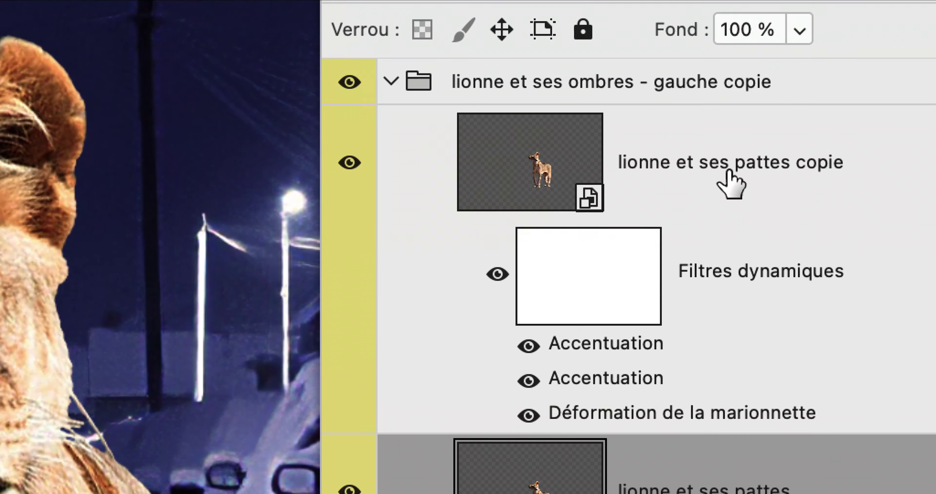
left_click(732, 106)
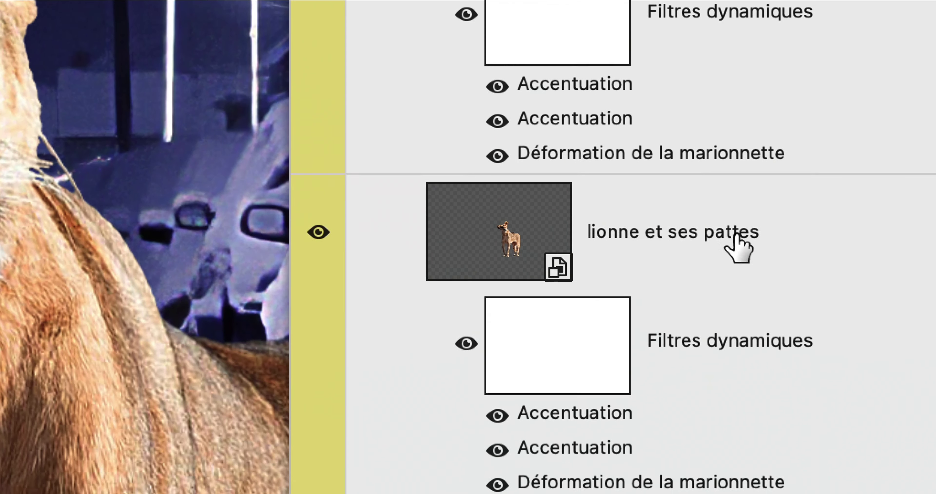
left_click(735, 486)
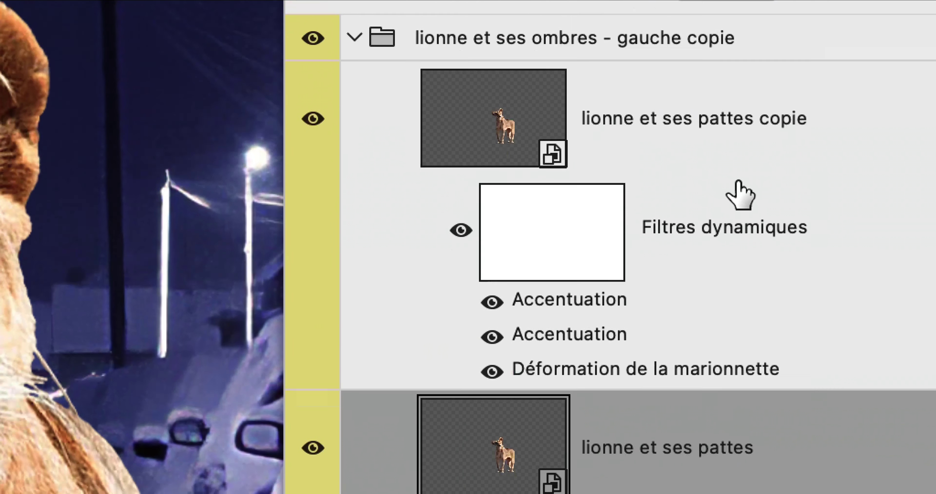
Step: Rename the copied lioness smart object layer as "lionne et ses pattes INDEPENDANT"
left_click(749, 175)
double_click(762, 158)
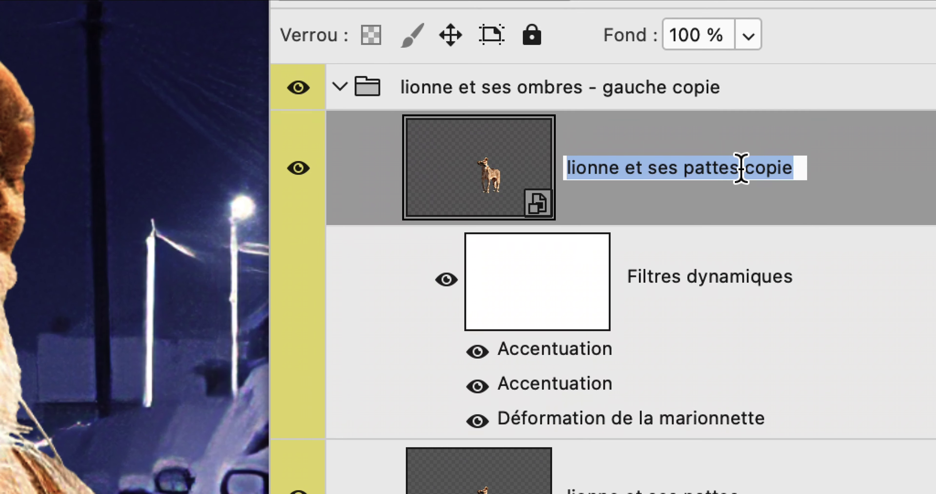
left_click(763, 159)
left_click_drag(741, 168, 809, 169)
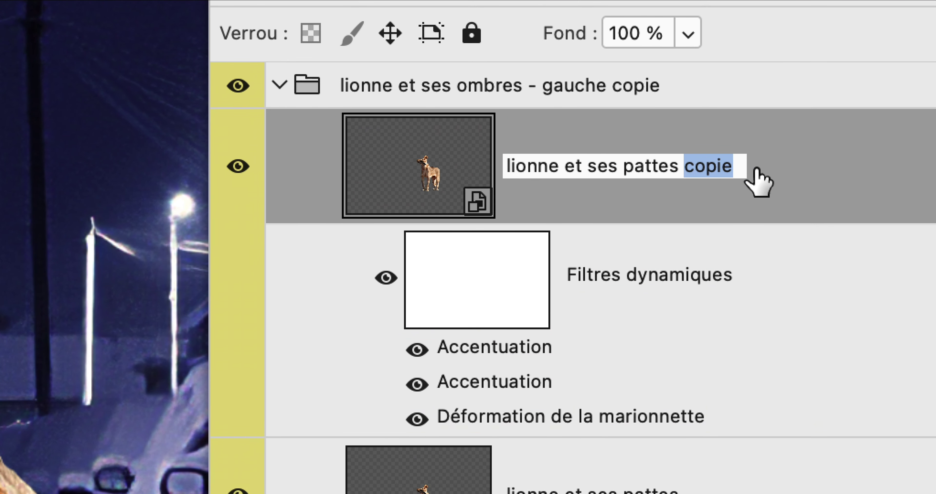
type("INDEPENDANT")
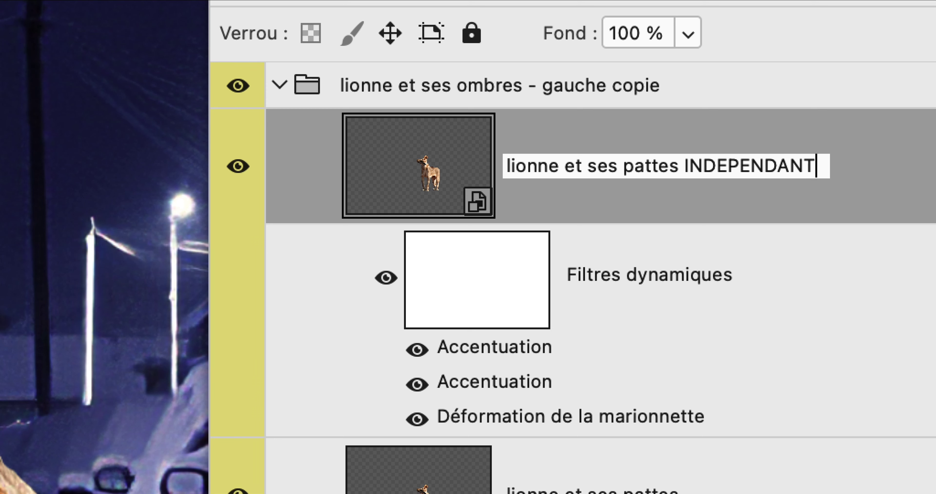
key("Return")
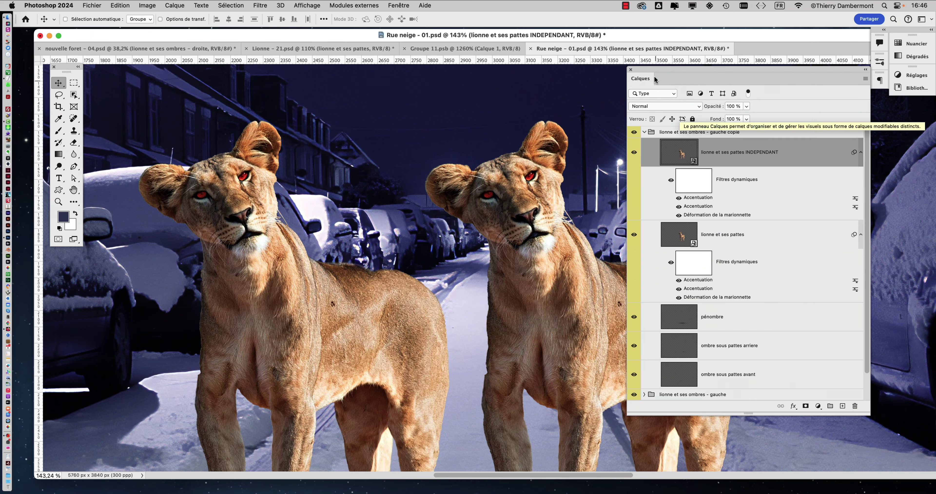
left_click_drag(652, 75, 644, 94)
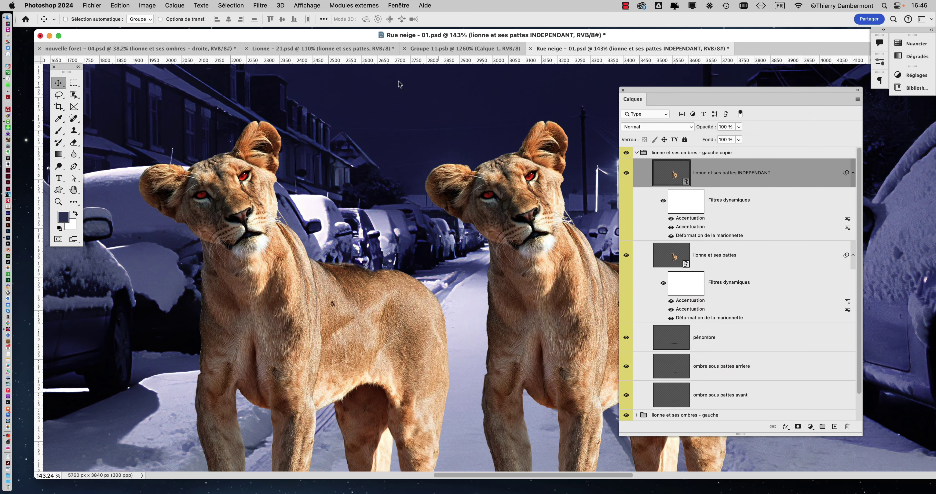
left_click(170, 7)
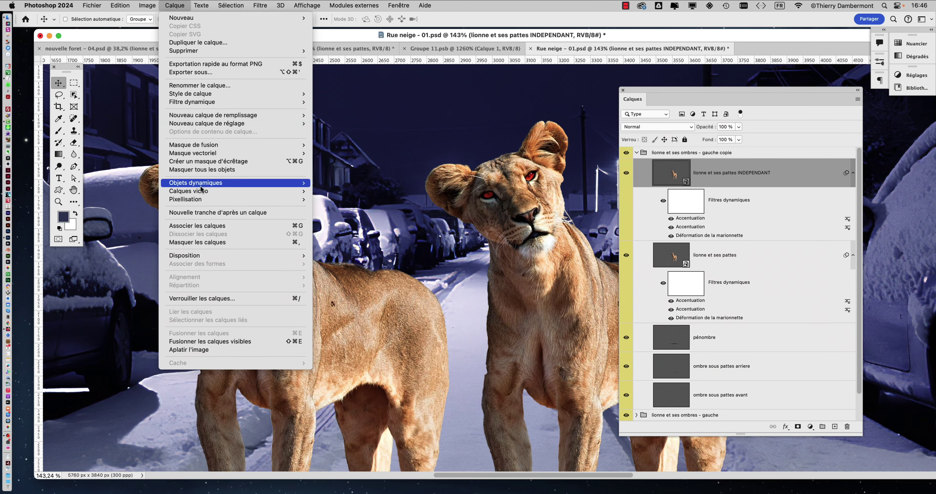
mouse_move(201, 186)
left_click(178, 7)
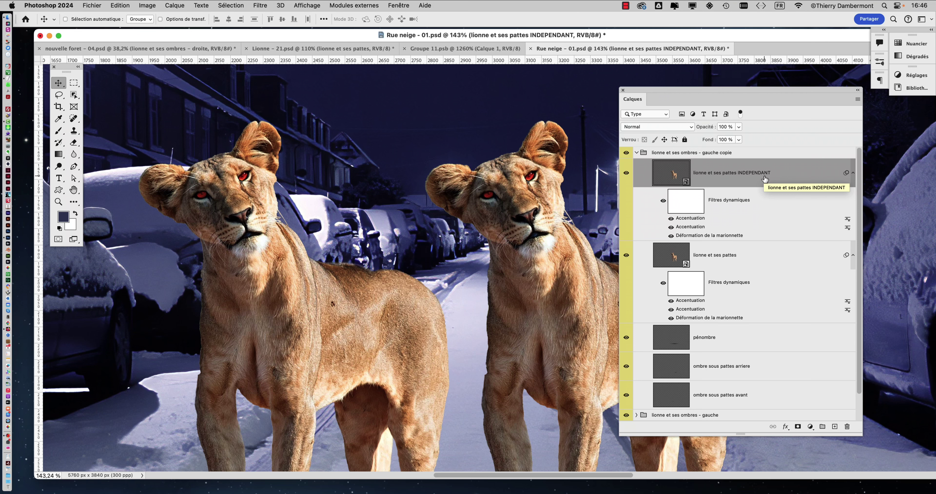
Step: Delete the original "lionne et ses pattes" layer and open the "lionne et ses pattes INDEPENDANT" smart object in a larger document window
left_click(752, 262)
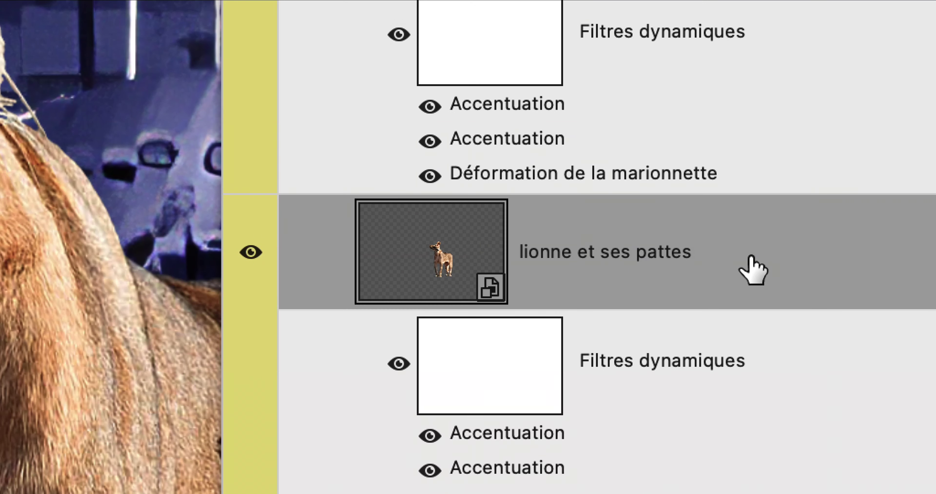
left_click_drag(753, 259, 827, 392)
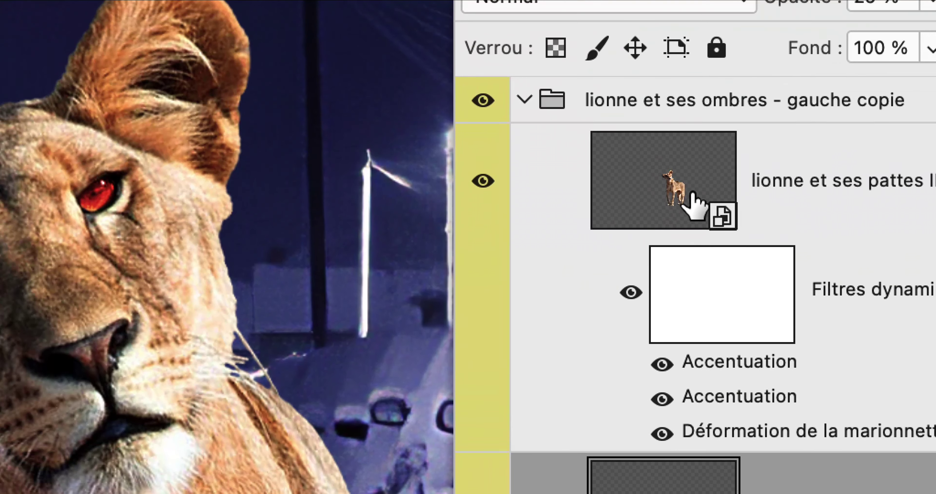
left_click(692, 195)
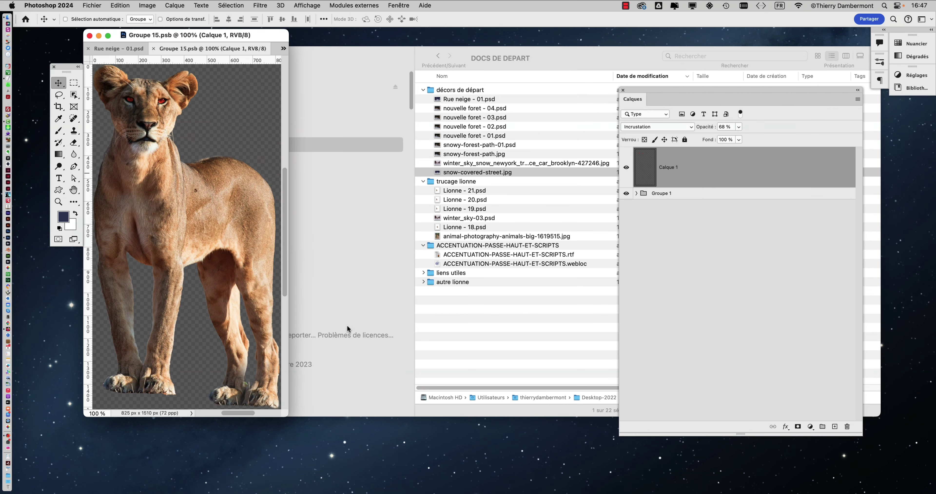
left_click_drag(287, 415, 933, 493)
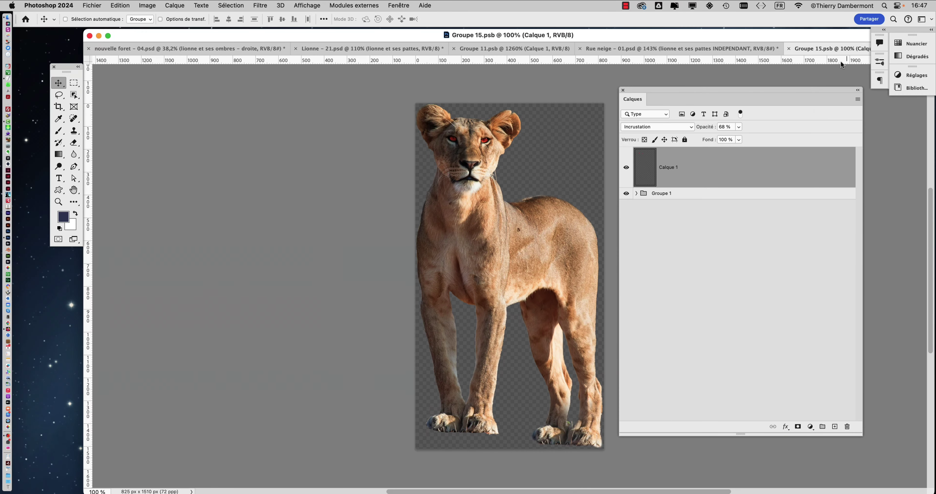
left_click_drag(746, 36, 693, 37)
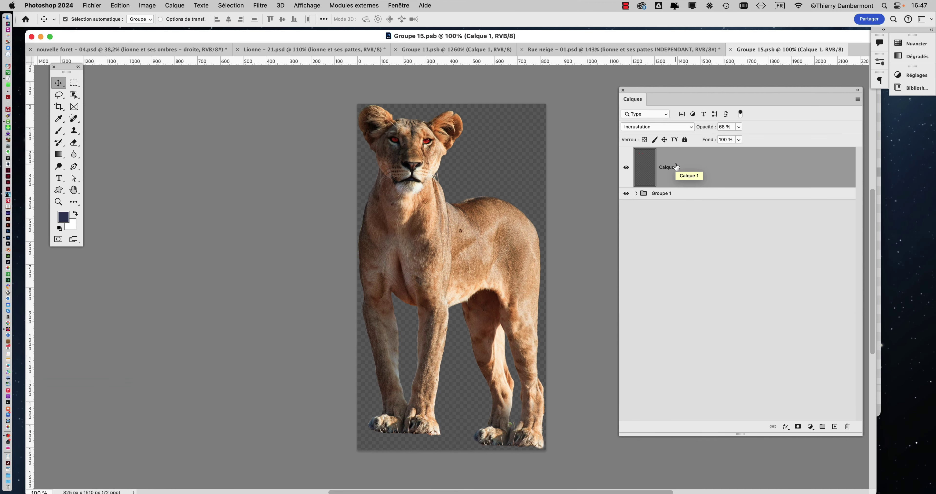
Step: Zoom in on the eyes, set Calque 1's hue to -178, raise its saturation slightly and apply the Hue/Saturation adjustment
key("super+u")
left_click_drag(491, 240, 447, 207)
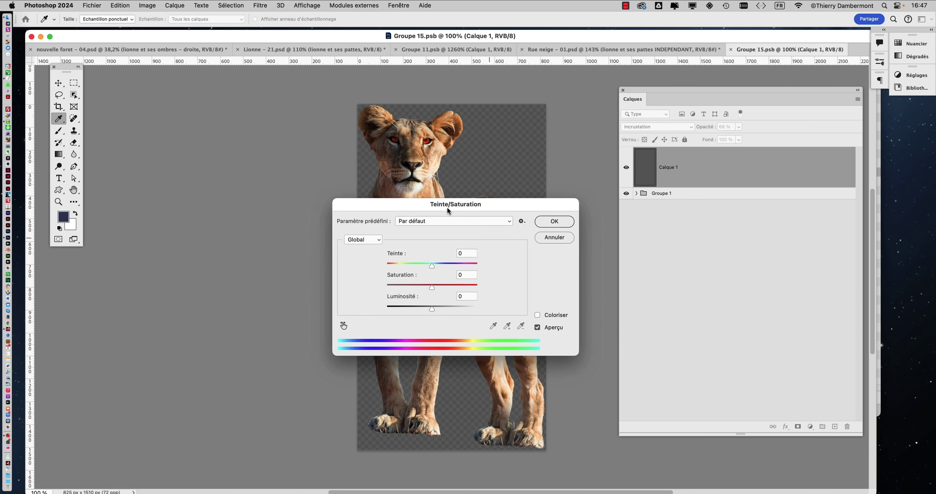
scroll(393, 143, "up", 5, "alt")
left_click_drag(416, 261, 383, 264)
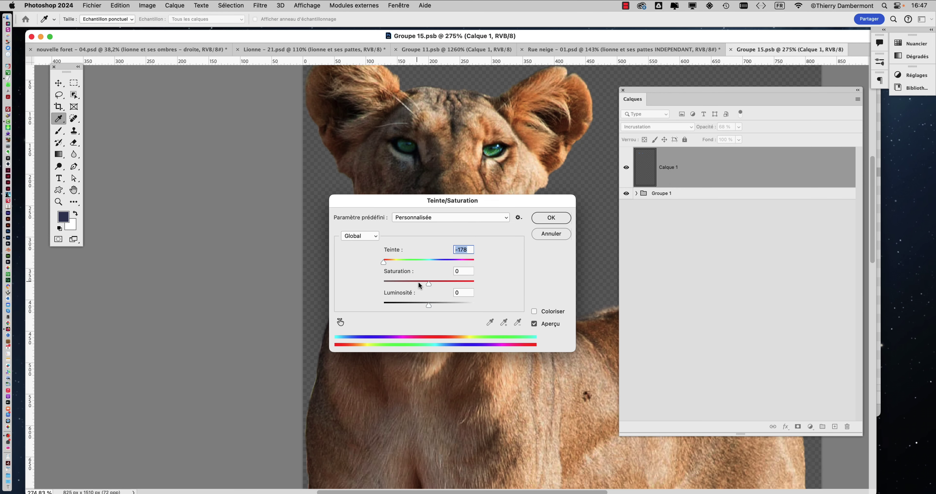
left_click(443, 283)
left_click(546, 220)
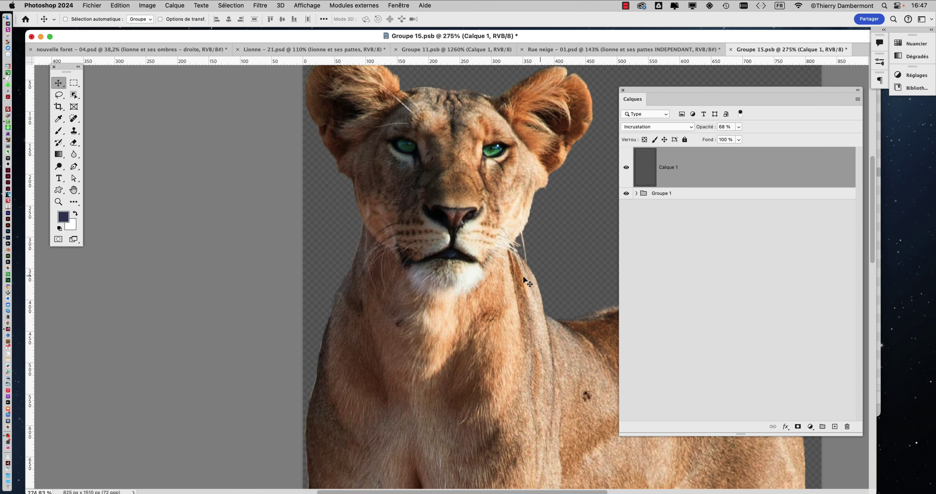
Step: Save the Groupe 15.psb smart object and return to Rue neige - 01.psd
left_click(101, 6)
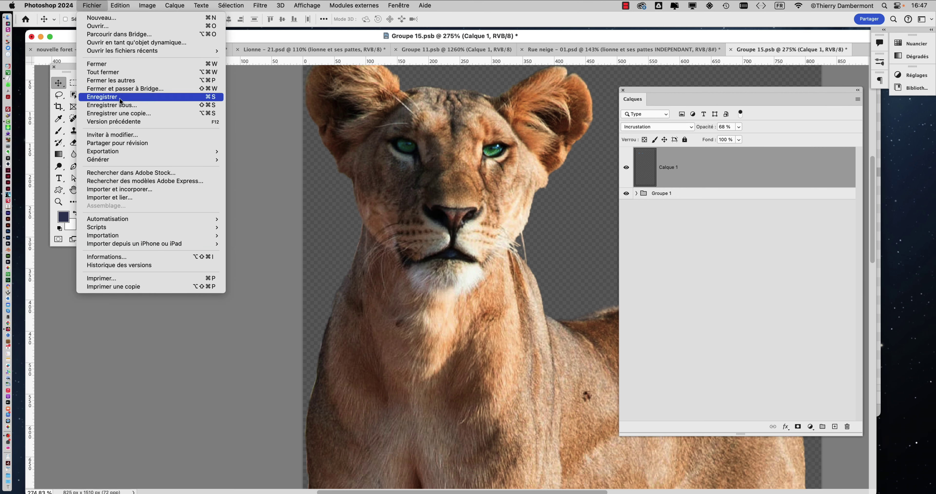
left_click(109, 96)
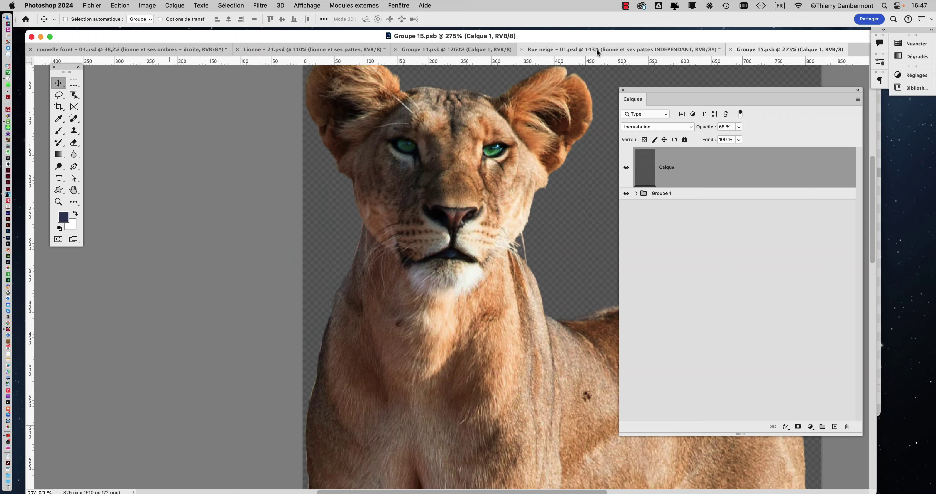
left_click(597, 50)
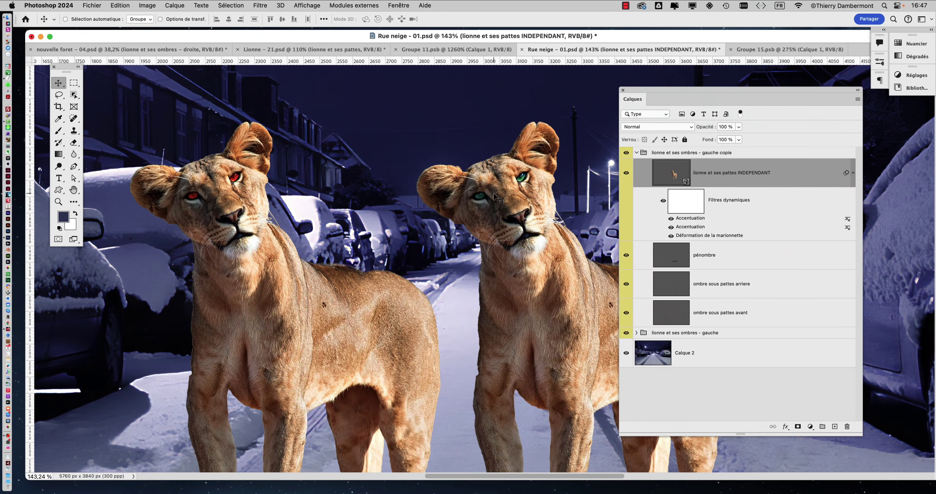